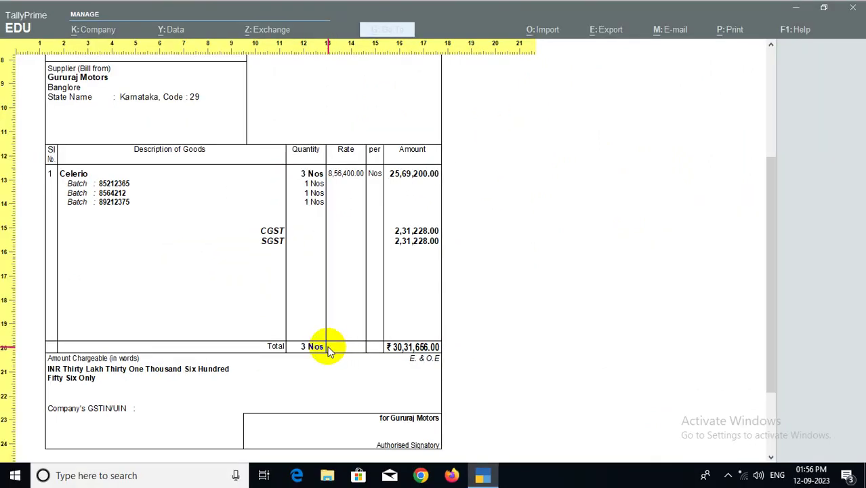
# Close the invoice preview, save the Celerio purchase voucher and start Sales voucher No. 1
pyautogui.hotkey('alt', 'z')
pyautogui.press('Escape')
pyautogui.press('Escape')
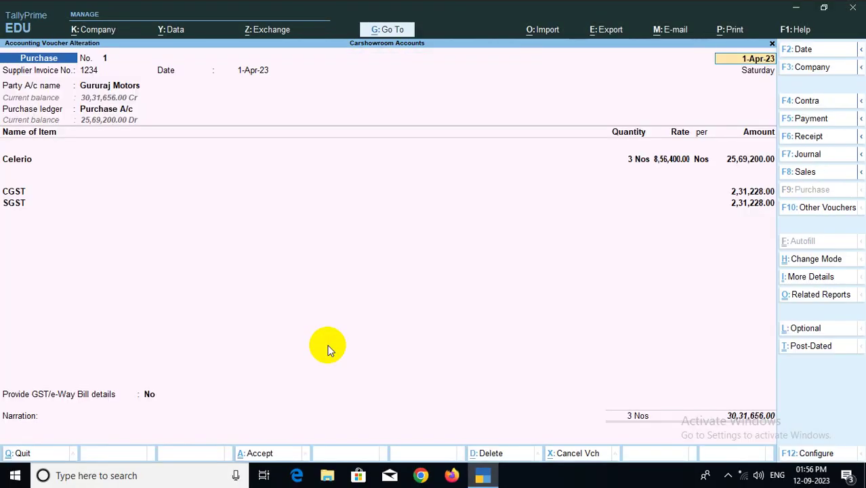
pyautogui.press('ctrl')
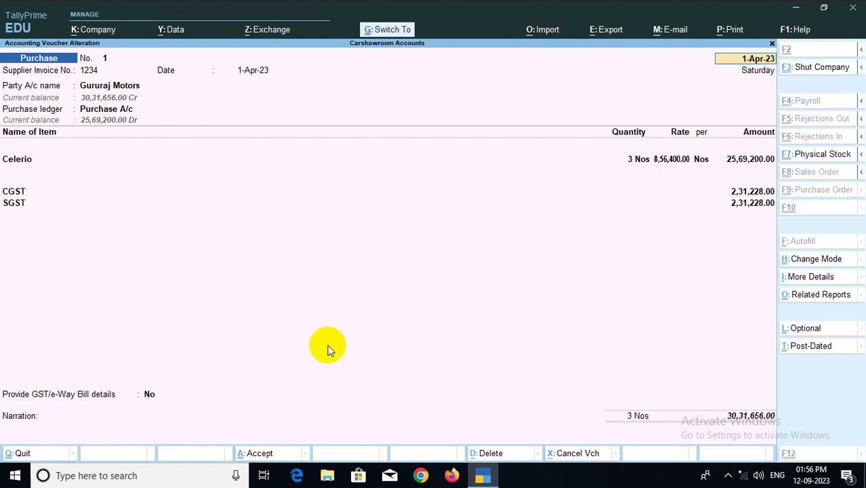
pyautogui.hotkey('ctrl', 'a')
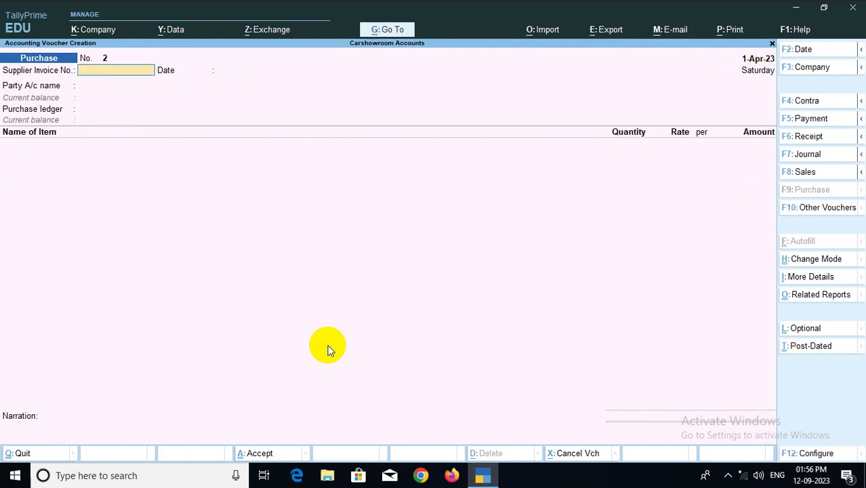
pyautogui.press('F8')
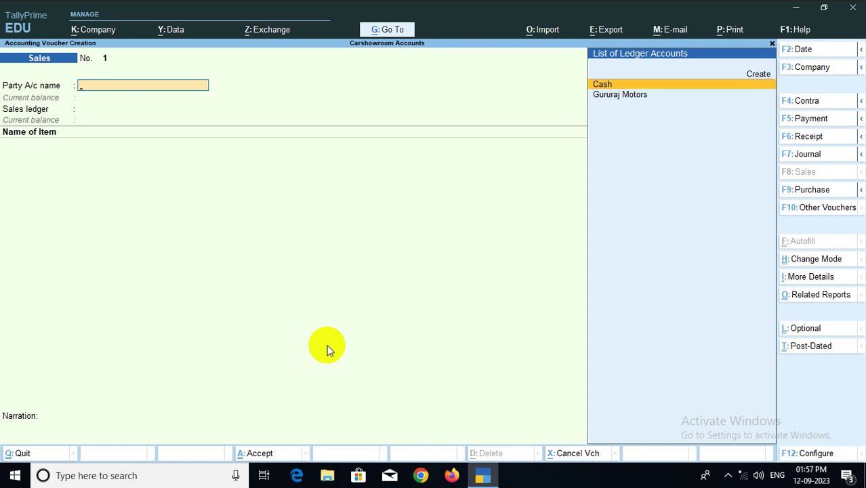
# Start a new party ledger from the sales voucher and enter the customer's full name
pyautogui.press('ctrl')
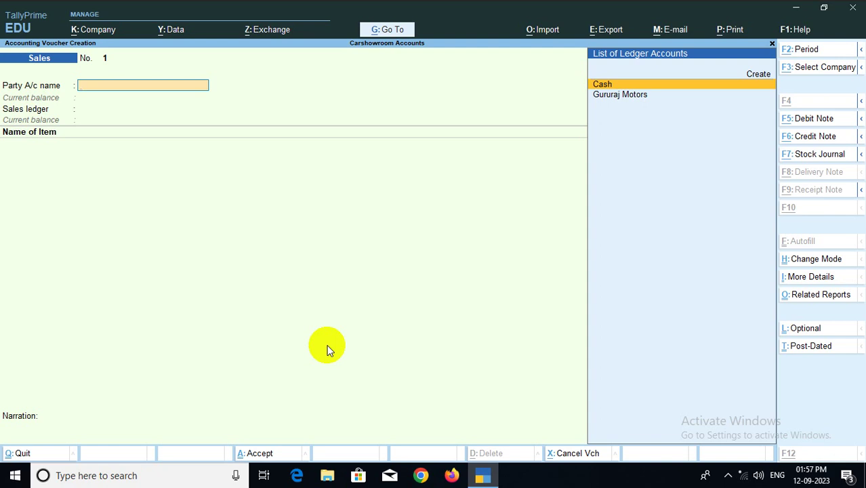
pyautogui.hotkey('alt', 'c')
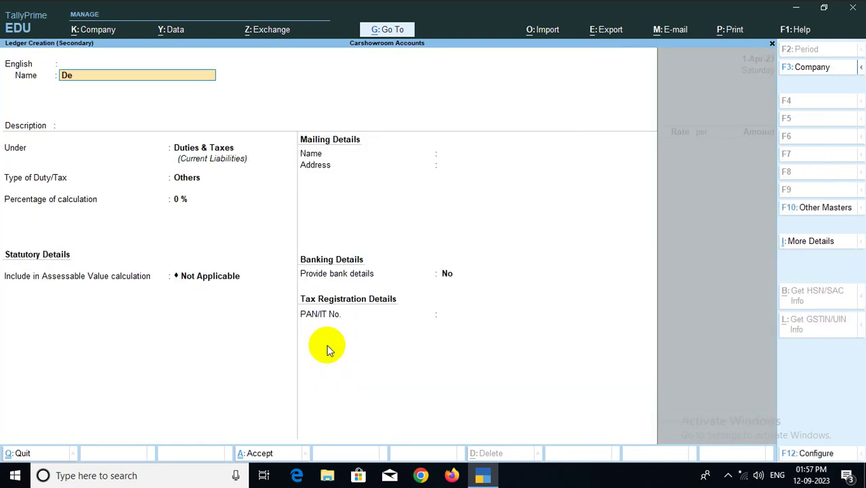
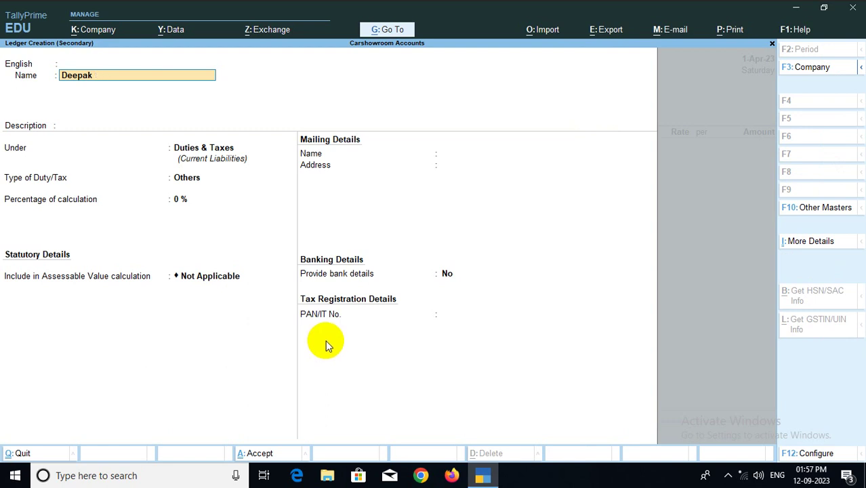
pyautogui.press('Return')
pyautogui.press('Return')
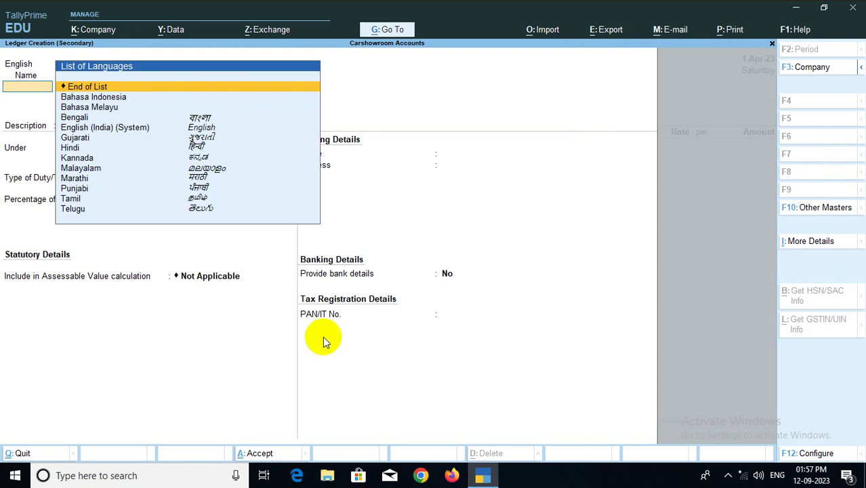
pyautogui.press('Return')
pyautogui.press('Return')
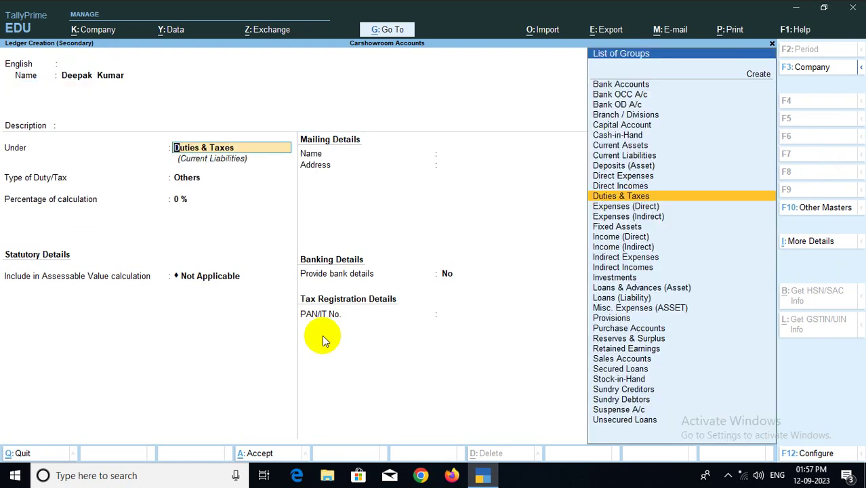
# Place the ledger under Sundry Debtors with state Karnataka and save it without a GSTIN
pyautogui.write('Su')
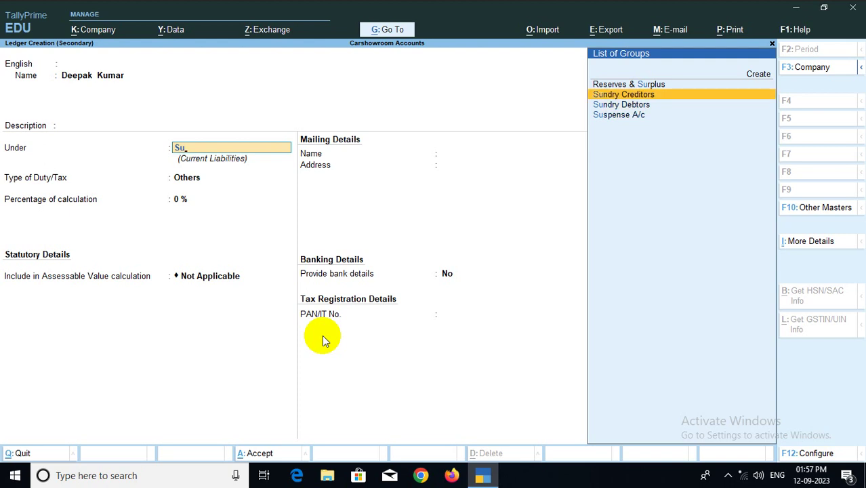
pyautogui.press('Down')
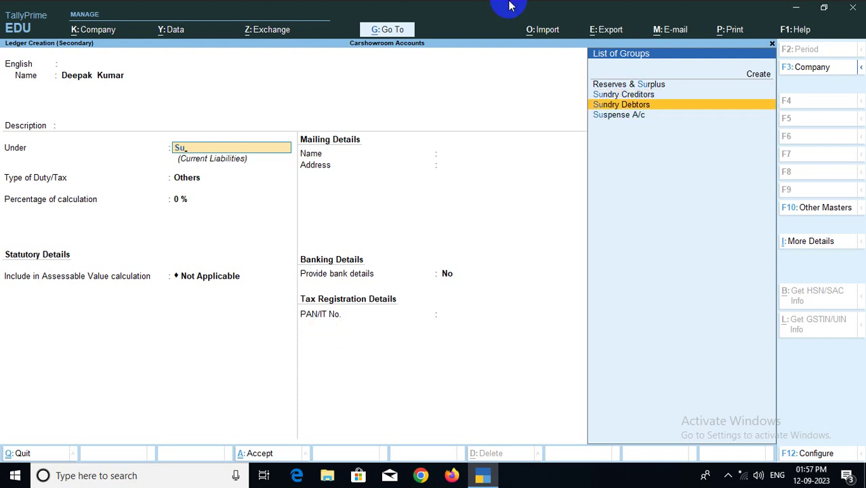
pyautogui.press('Return')
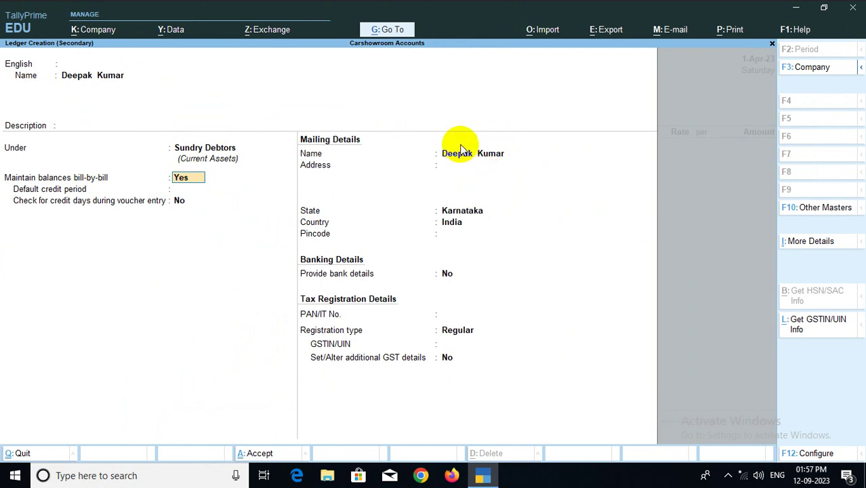
pyautogui.press('Return')
pyautogui.press('Return')
pyautogui.press('Return')
pyautogui.press('Return')
pyautogui.press('Return')
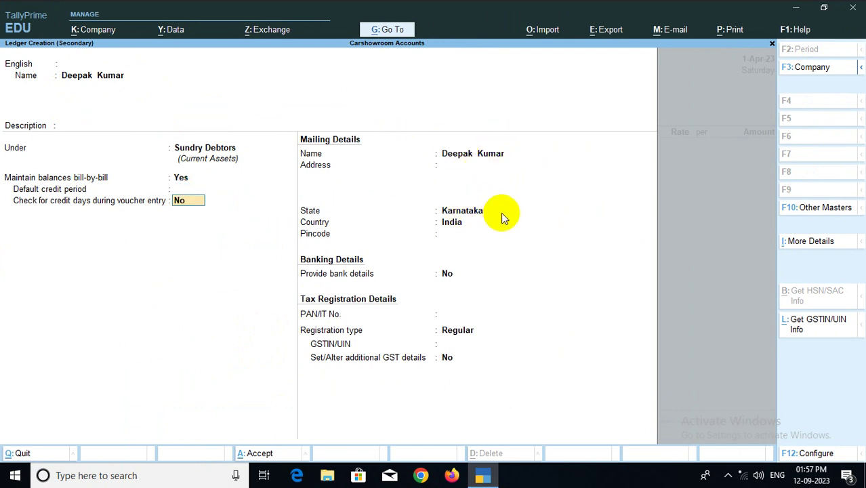
pyautogui.press('Return')
pyautogui.press('Return')
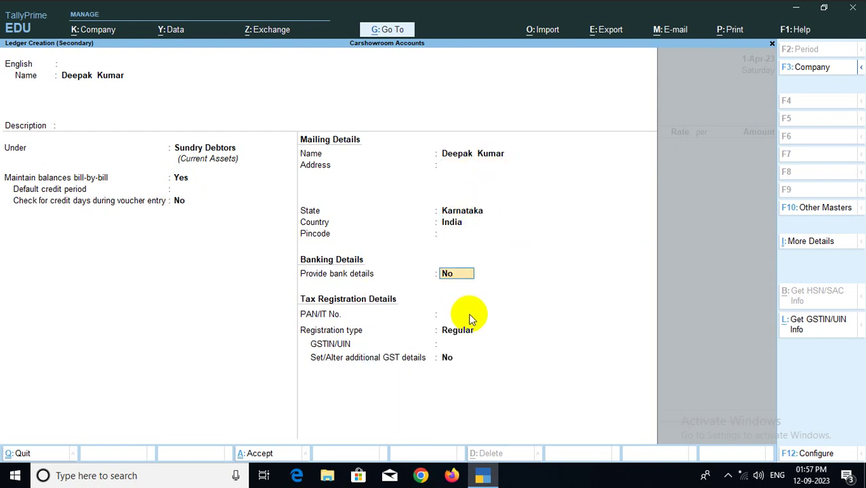
pyautogui.press('Return')
pyautogui.press('Return')
pyautogui.press('Return')
pyautogui.press('Return')
pyautogui.press('Return')
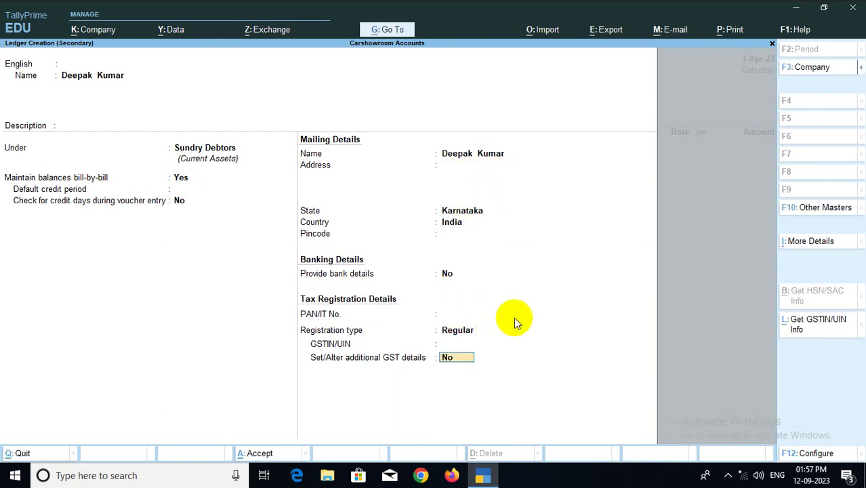
pyautogui.press('Return')
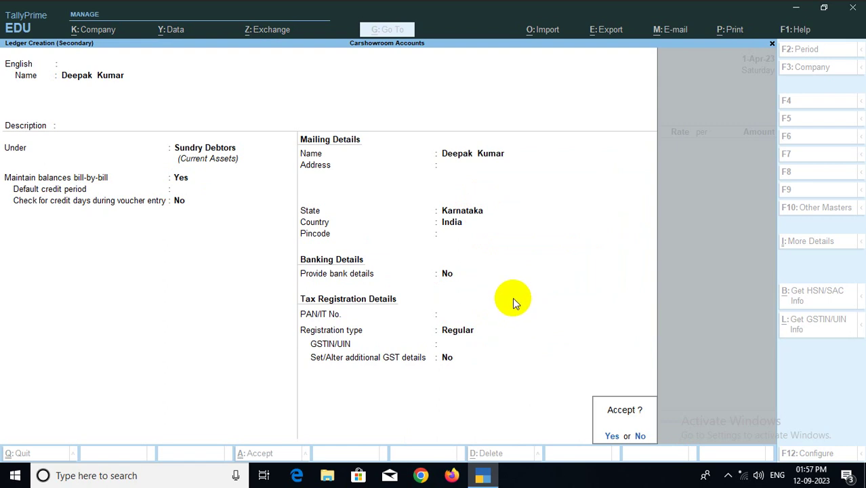
pyautogui.press('Return')
pyautogui.press('Return')
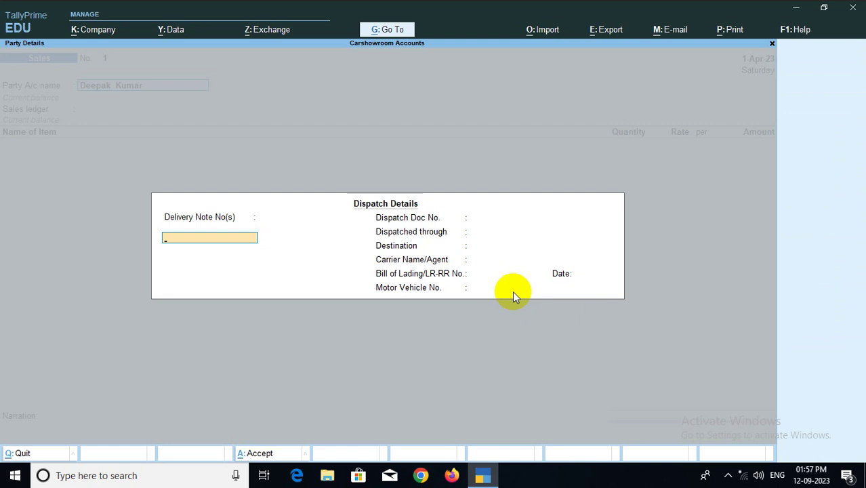
# Leave dispatch details blank and accept party details with Karnataka as place of supply
pyautogui.press('Return')
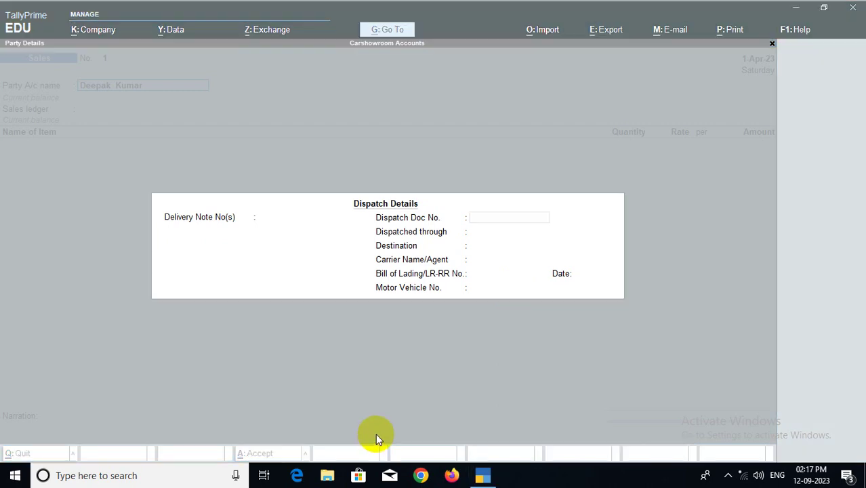
pyautogui.click(459, 385)
pyautogui.press('Return')
pyautogui.press('Return')
pyautogui.press('Return')
pyautogui.press('Return')
pyautogui.press('Return')
pyautogui.press('Return')
pyautogui.press('Return')
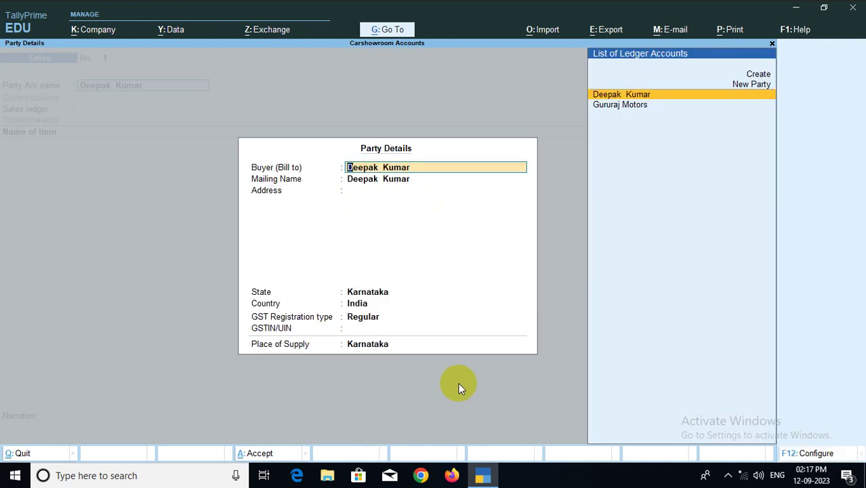
pyautogui.press('Return')
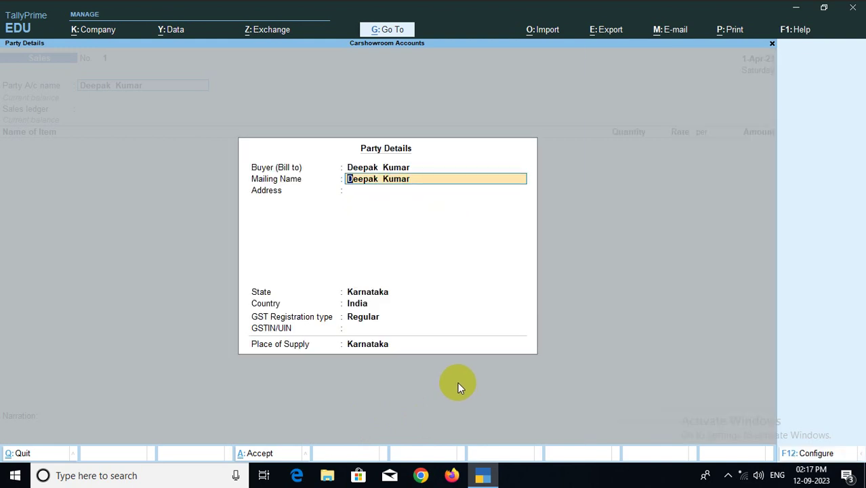
pyautogui.press('Return')
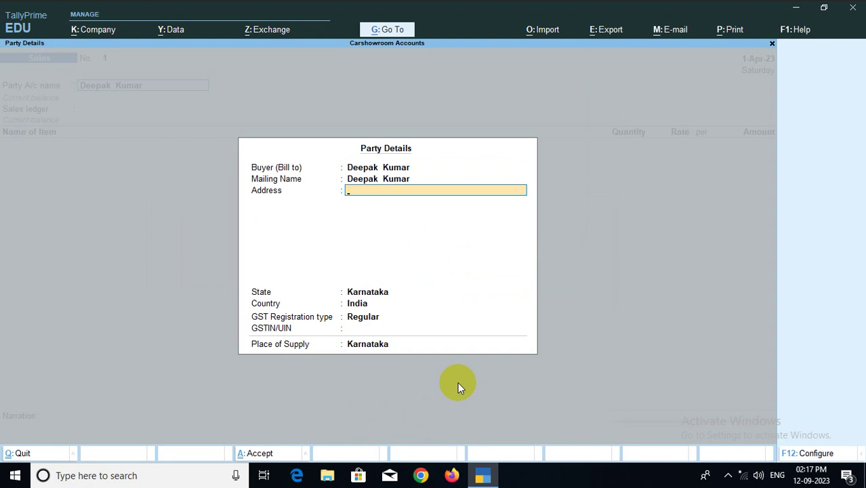
pyautogui.press('ctrl')
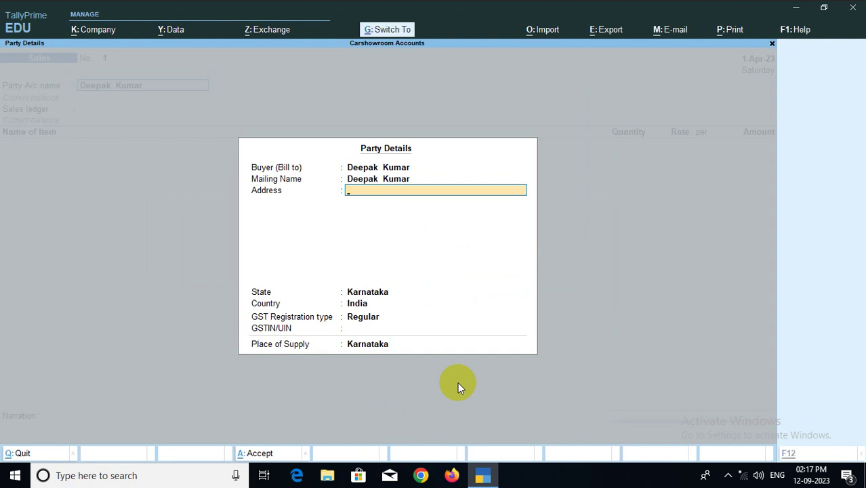
pyautogui.hotkey('ctrl', 'a')
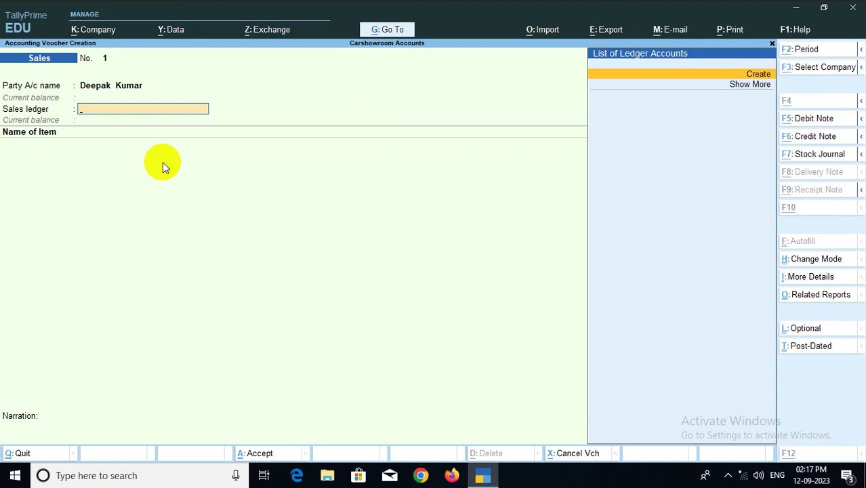
# Create a 'Sales A/c' ledger under Sales Accounts, keeping ledger type Not Applicable
pyautogui.hotkey('alt', 'c')
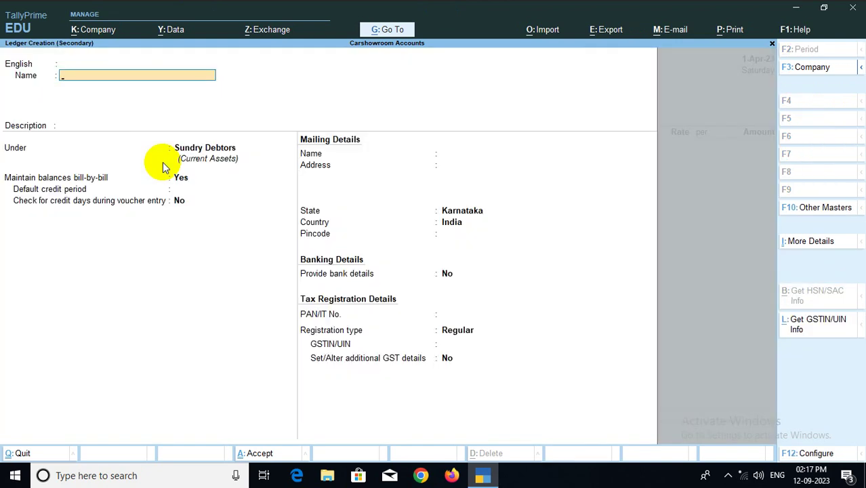
pyautogui.write('Sales A/c')
pyautogui.press('Return')
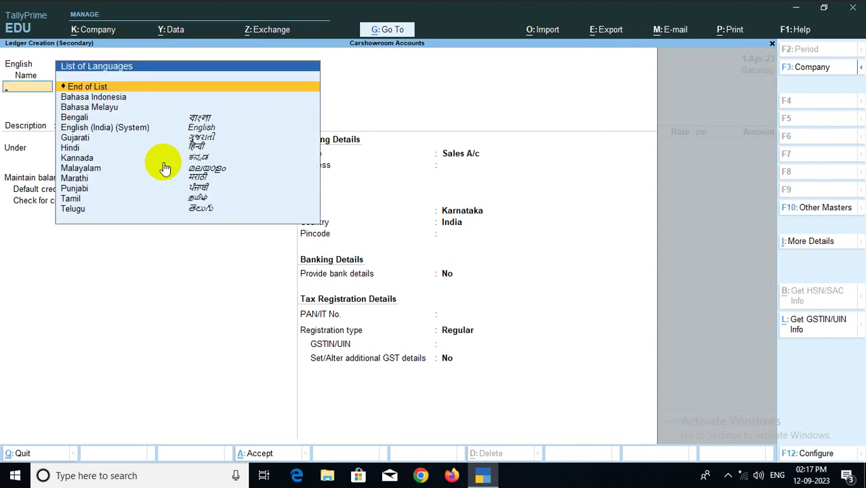
pyautogui.press('Return')
pyautogui.write('Sa')
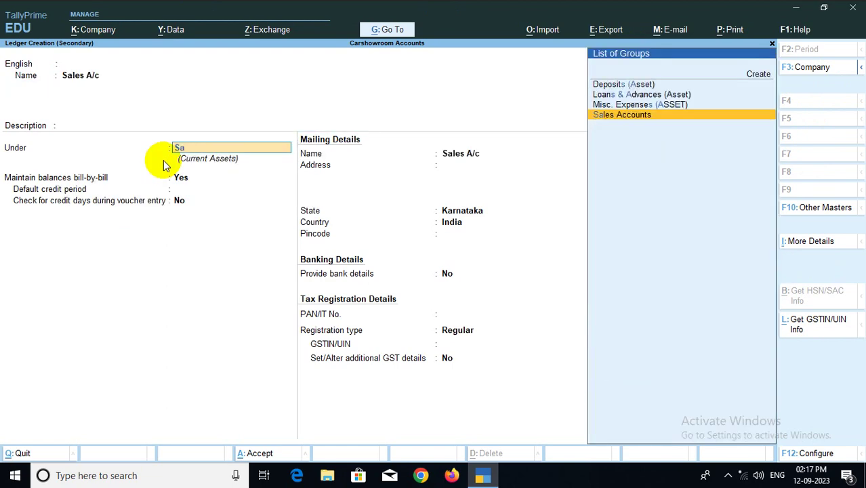
pyautogui.press('Return')
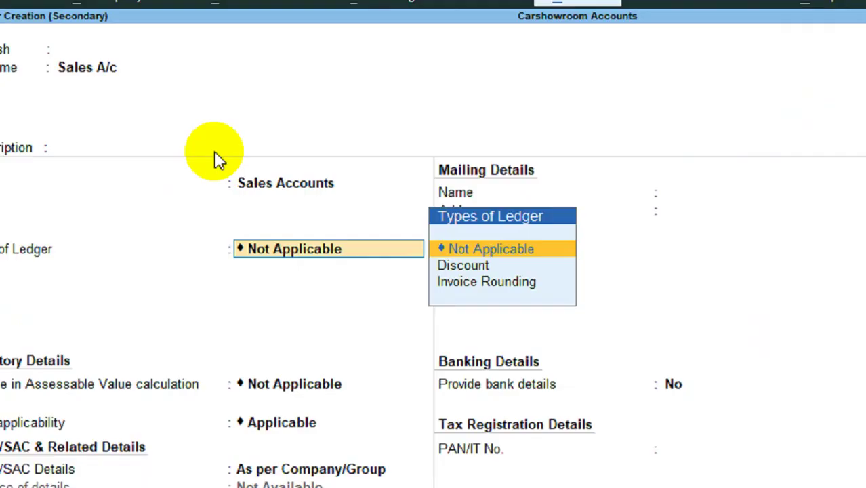
pyautogui.click(298, 185)
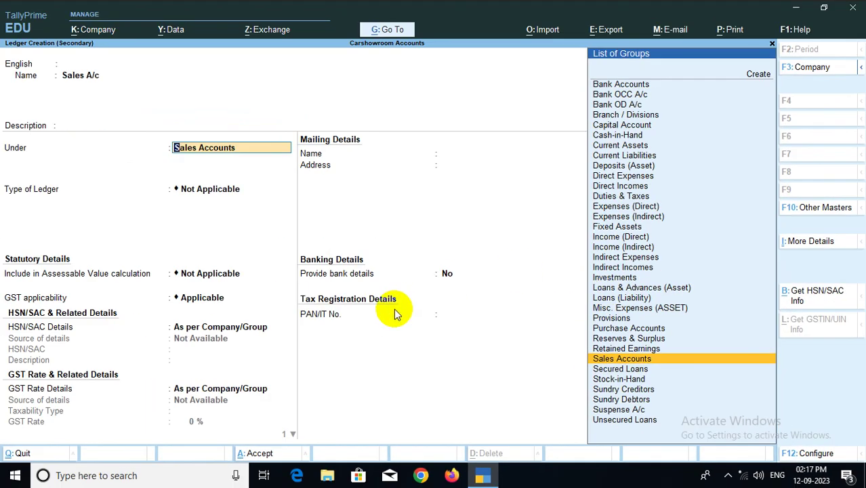
pyautogui.click(248, 193)
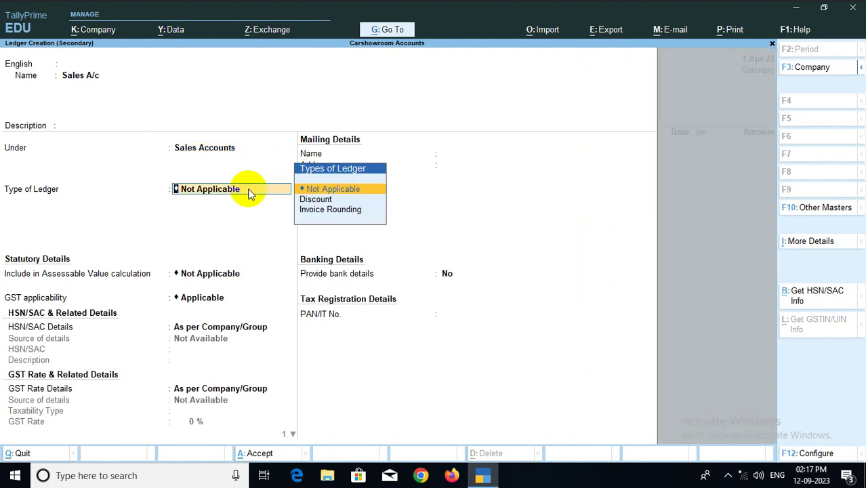
pyautogui.press('Return')
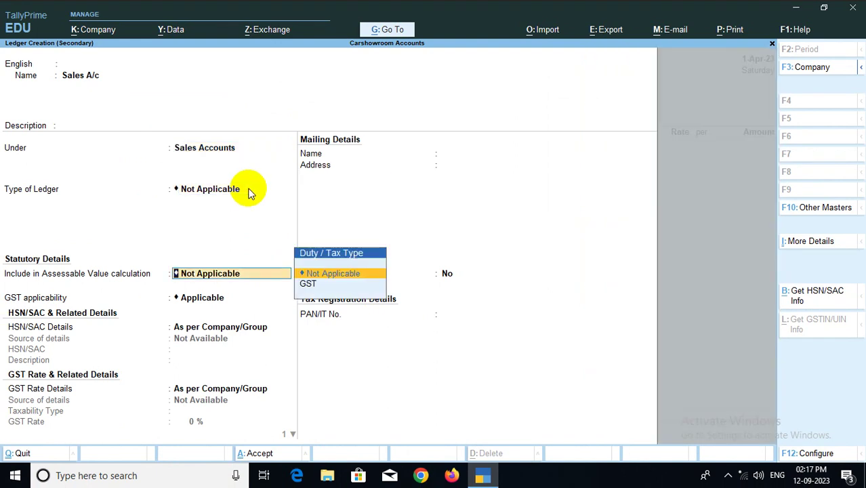
pyautogui.press('Return')
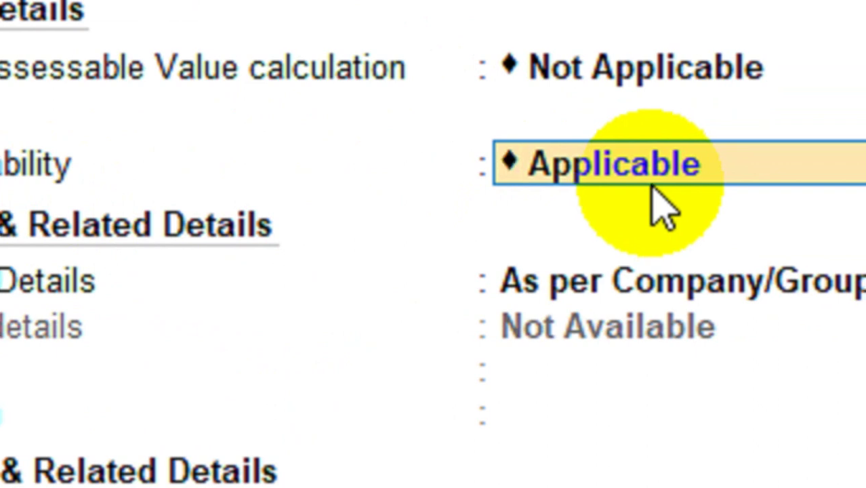
# Specify HSN/SAC 1234567 on the ledger and choose to specify GST rate details here
pyautogui.press('Return')
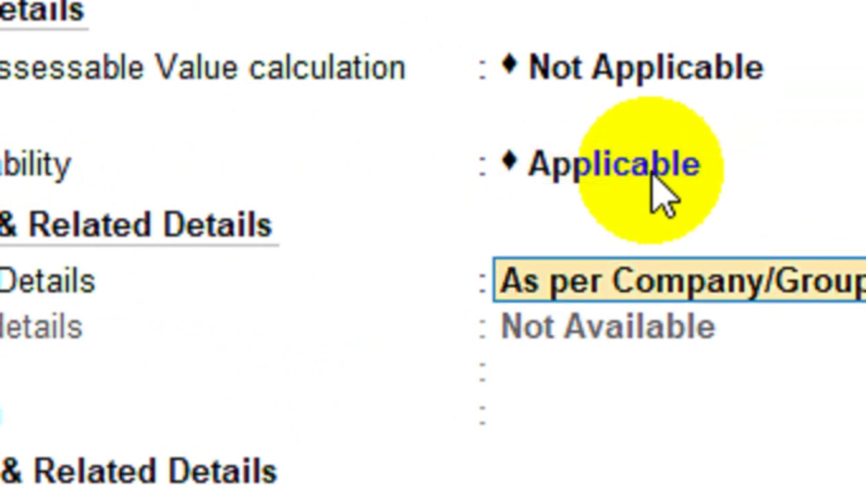
pyautogui.write('s')
pyautogui.press('Return')
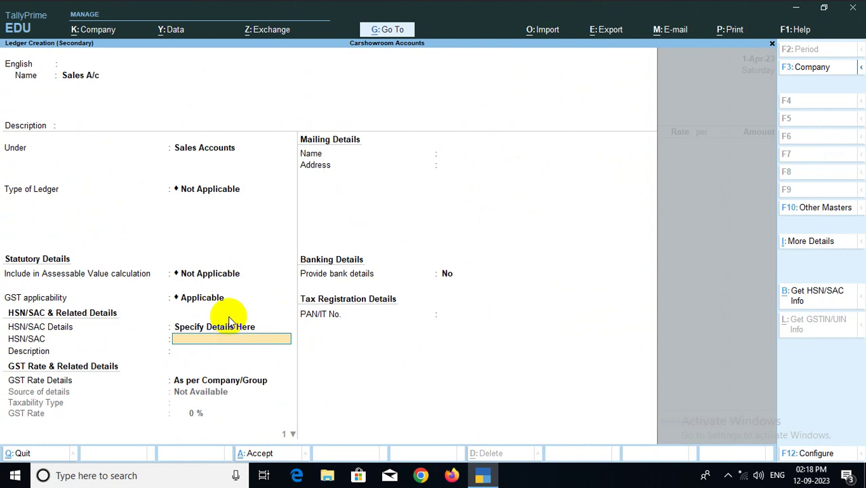
pyautogui.write('1234567')
pyautogui.press('Return')
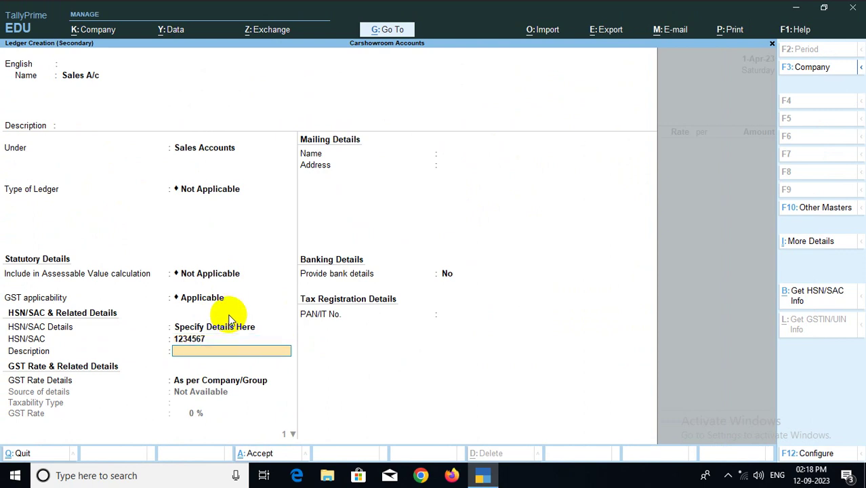
pyautogui.press('Return')
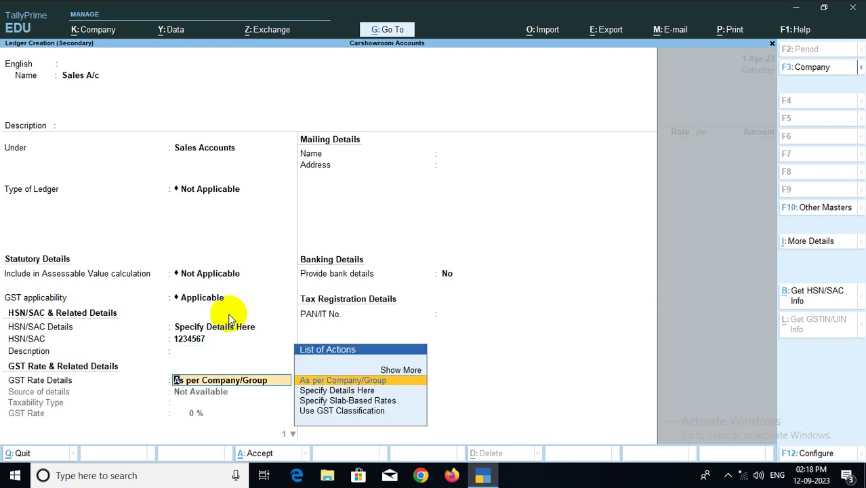
pyautogui.press('Down')
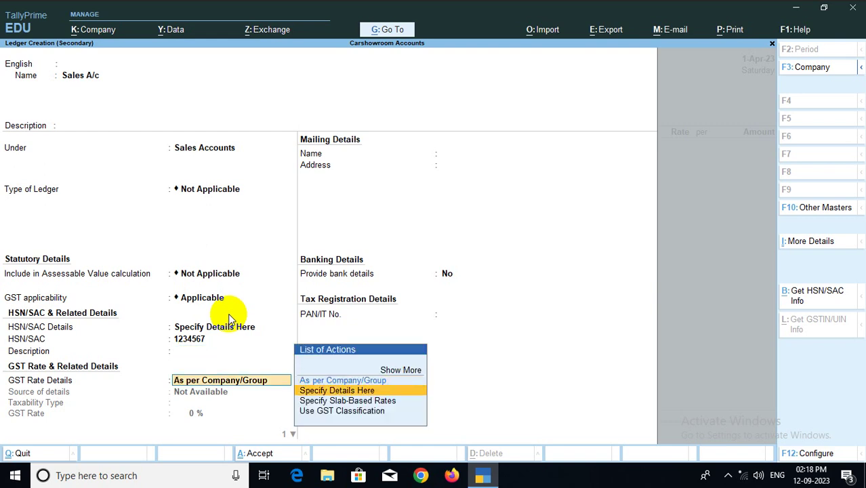
pyautogui.press('Return')
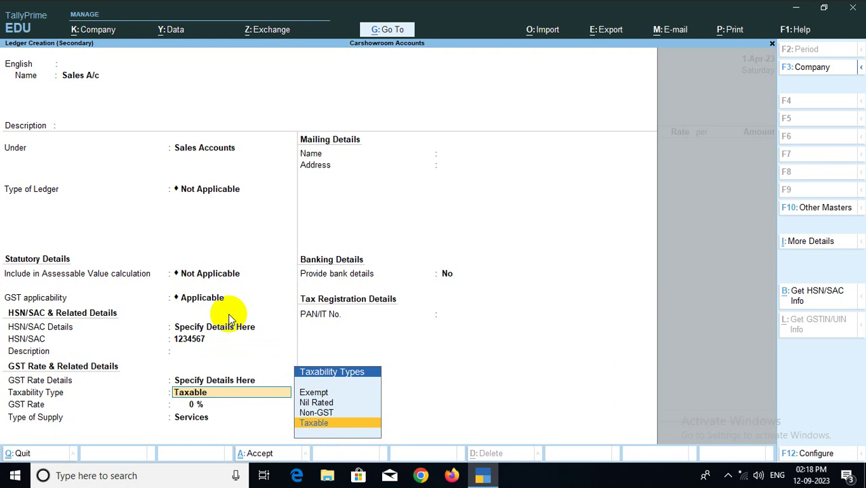
# Set the ledger's GST to Taxable at 18% for Goods and save it
pyautogui.press('Return')
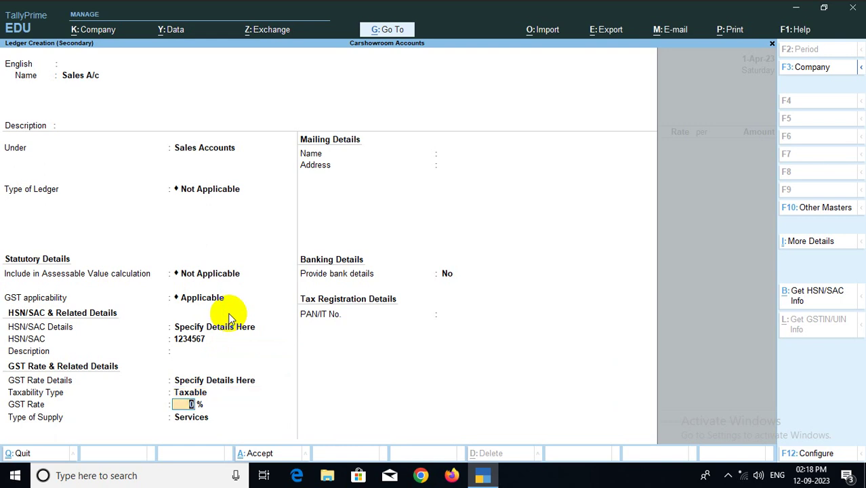
pyautogui.write('18')
pyautogui.press('Return')
pyautogui.press('Up')
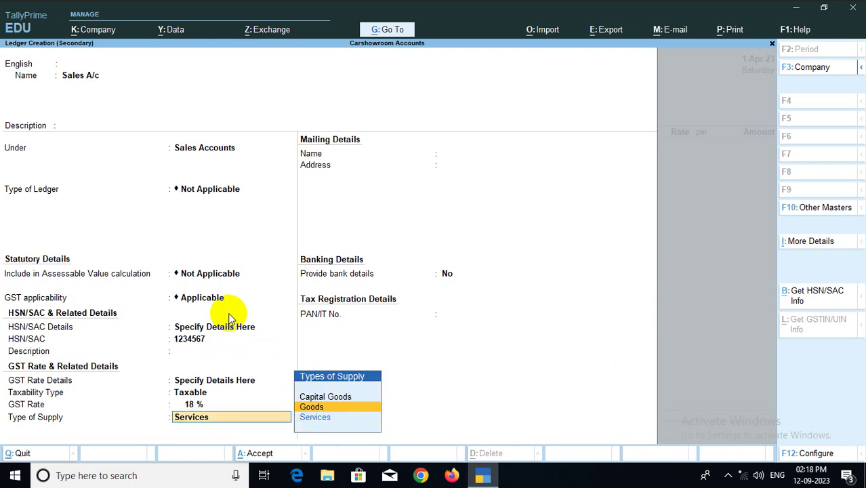
pyautogui.press('Return')
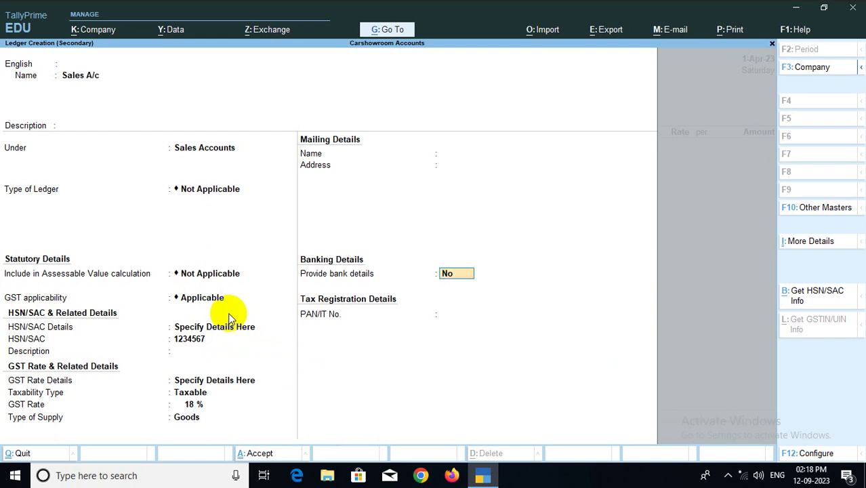
pyautogui.hotkey('ctrl', 'a')
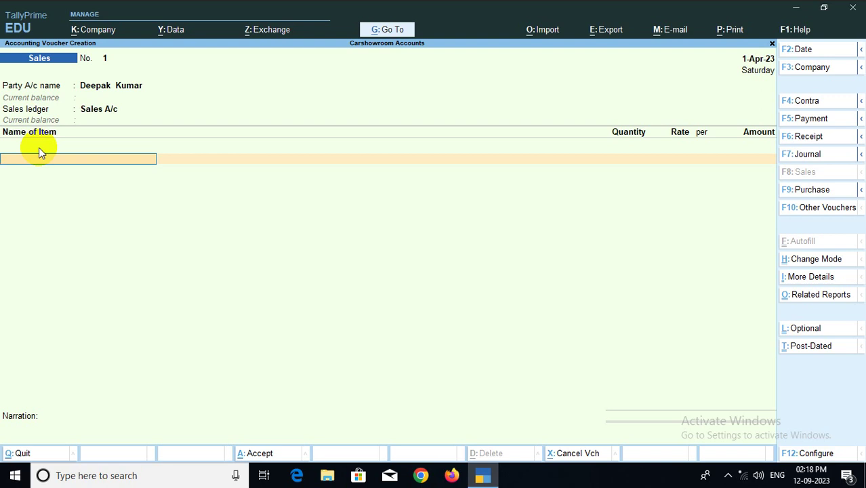
# Select Celerio as the item and allocate batch 89212375 with quantity 1 Nos
pyautogui.write('C')
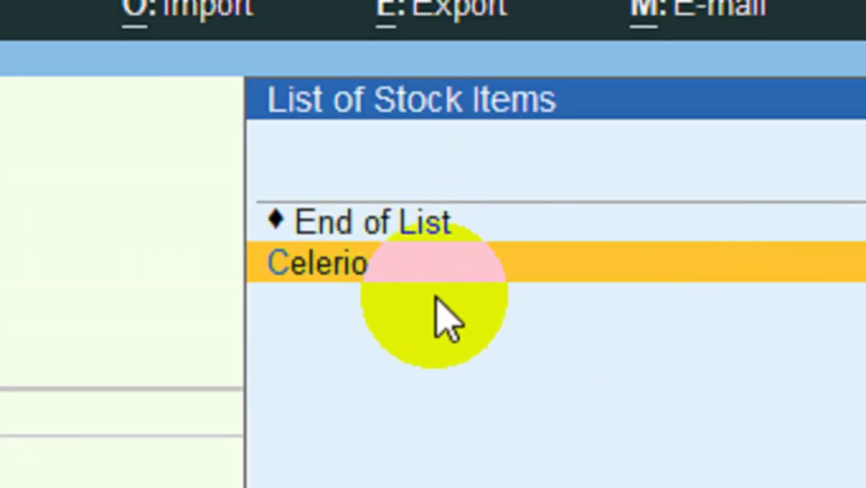
pyautogui.press('Return')
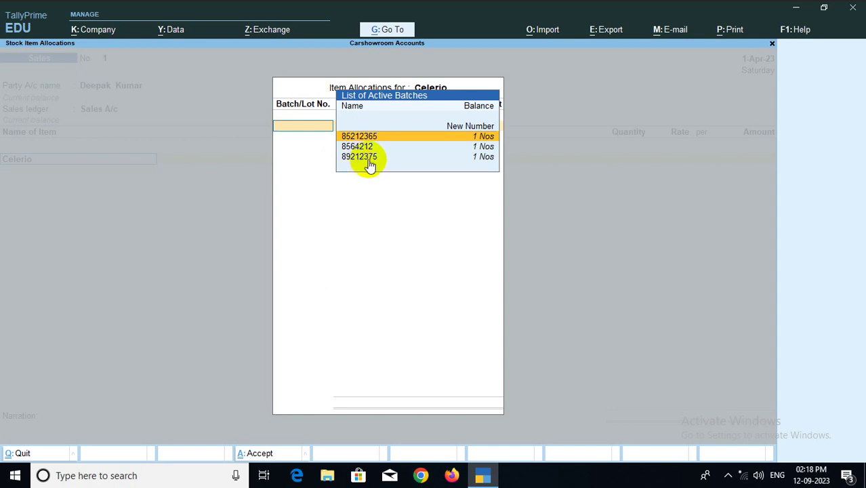
pyautogui.click(366, 158)
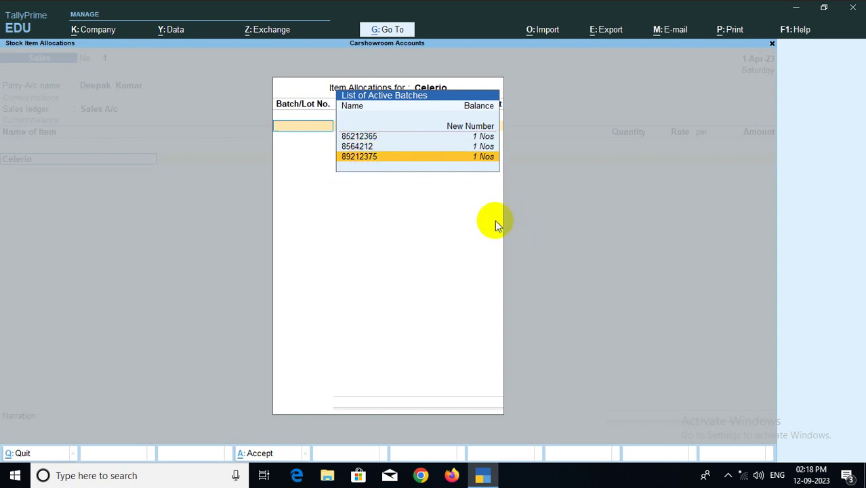
pyautogui.press('Return')
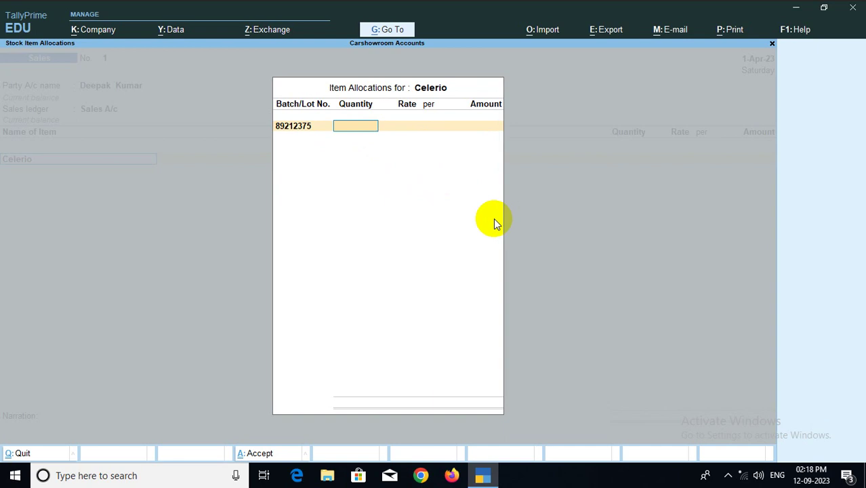
pyautogui.write('1')
pyautogui.press('Return')
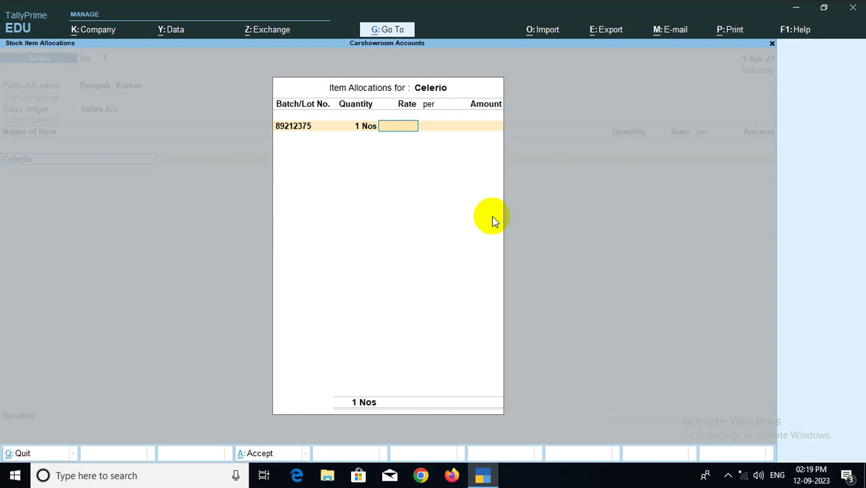
pyautogui.press('BackSpace')
pyautogui.press('BackSpace')
pyautogui.press('BackSpace')
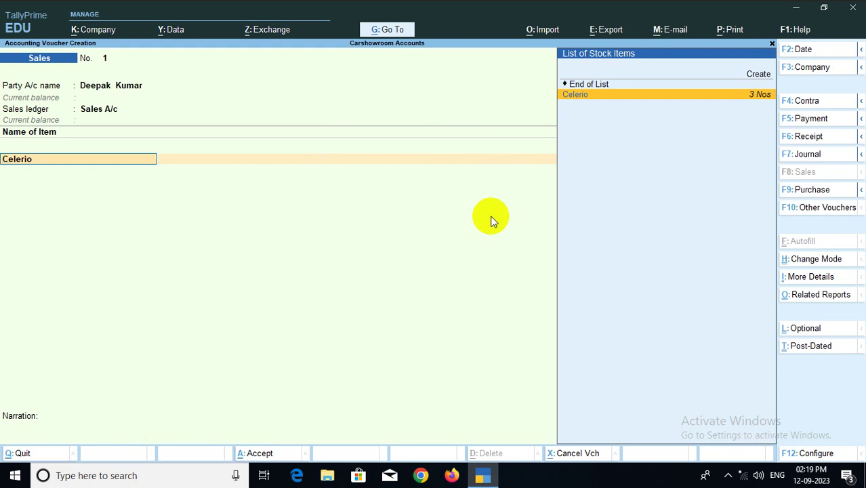
# Re-accept Celerio batch 89212375 at a rate of 8,86,700 and close the allocation
pyautogui.press('Return')
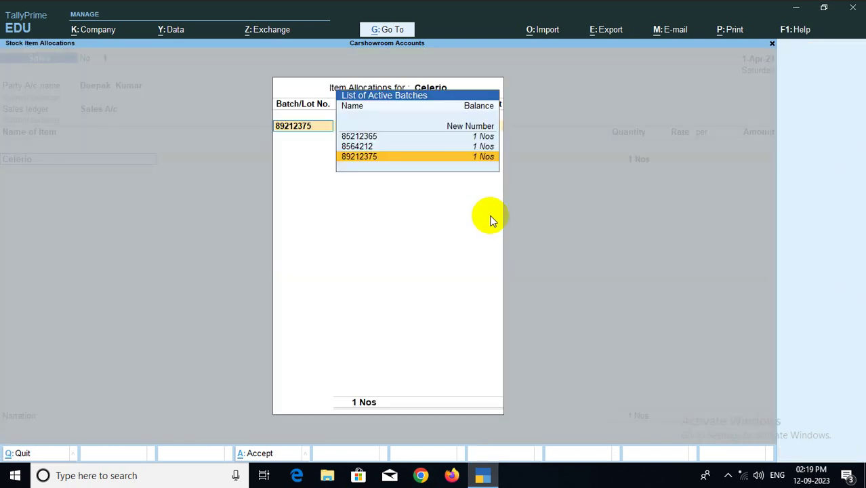
pyautogui.press('Return')
pyautogui.press('Return')
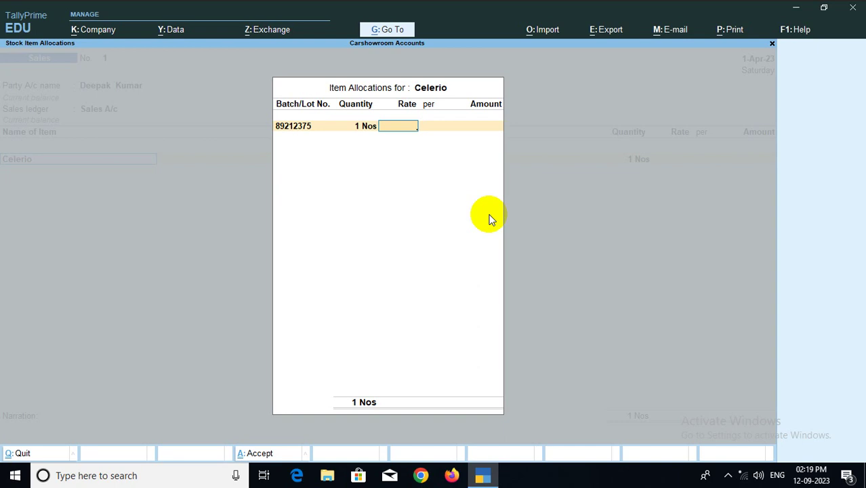
pyautogui.write('886700')
pyautogui.press('Return')
pyautogui.press('Return')
pyautogui.press('Return')
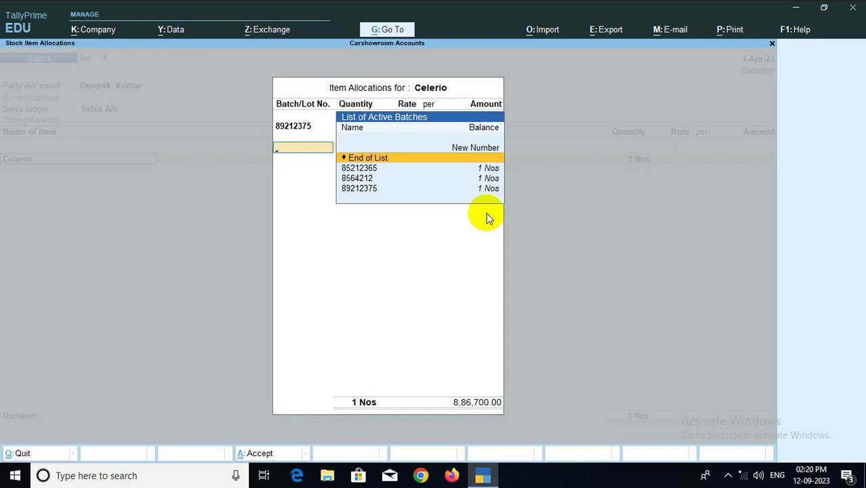
pyautogui.press('Return')
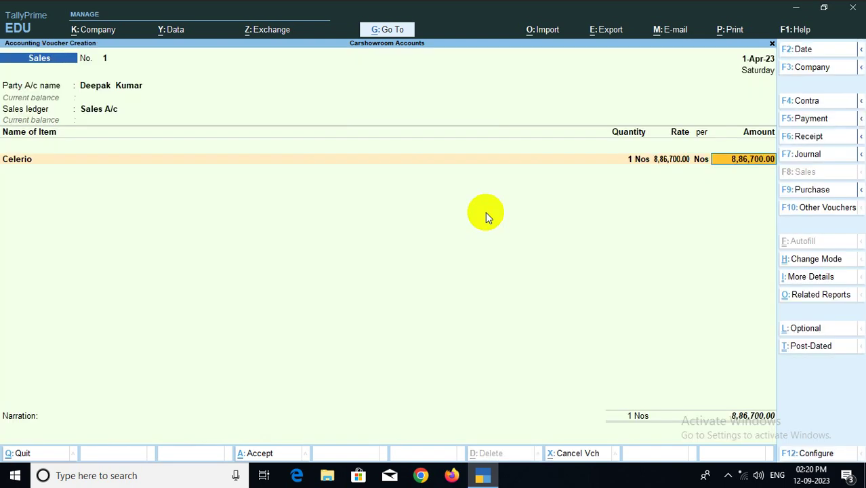
# Add CGST and SGST ledgers at 79,803.00 each to the Celerio sale
pyautogui.press('Return')
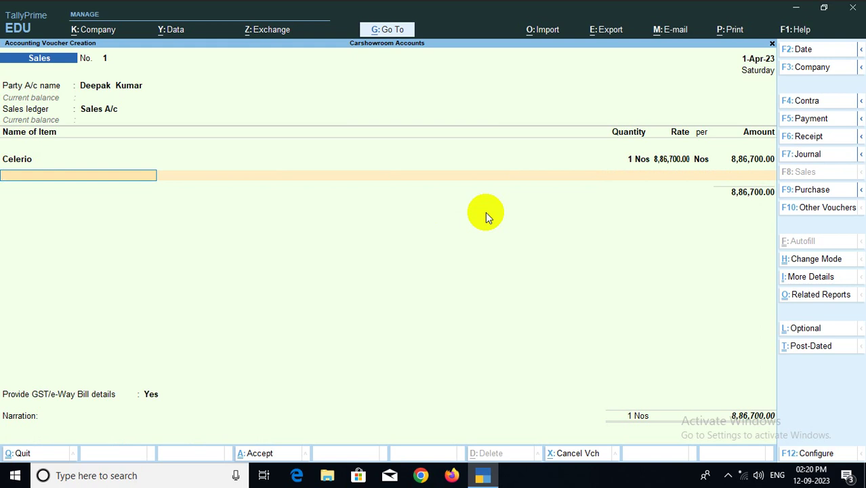
pyautogui.press('Return')
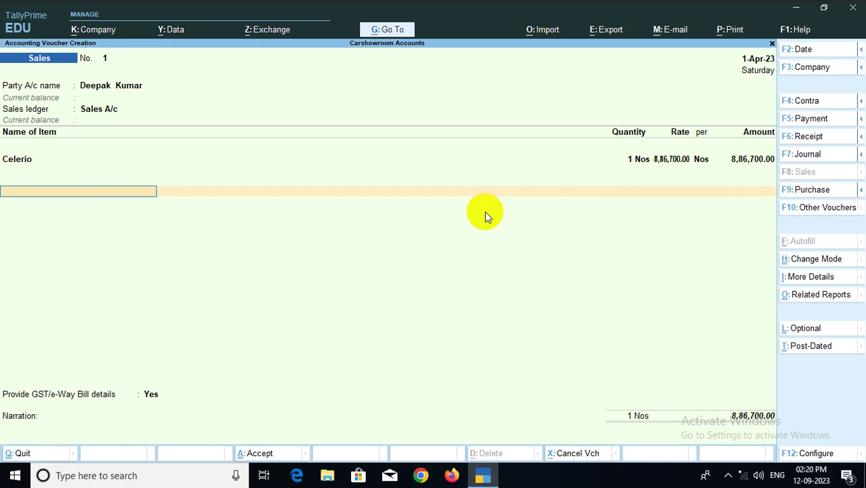
pyautogui.write('C')
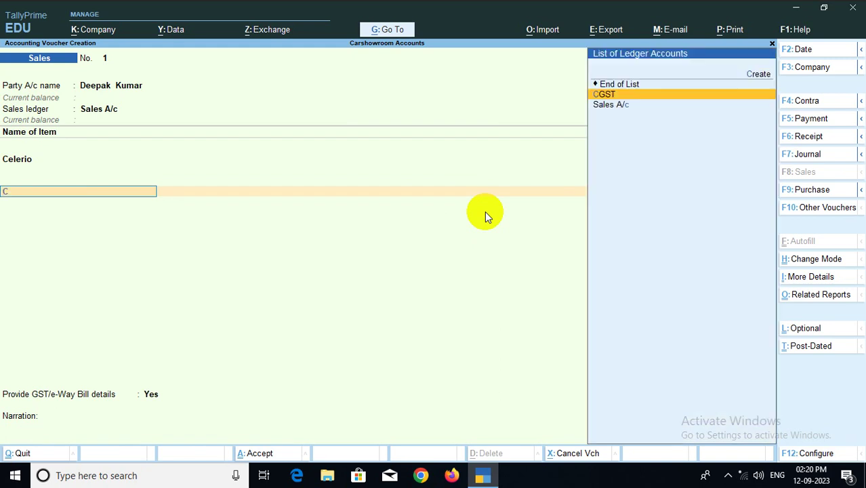
pyautogui.click(605, 95)
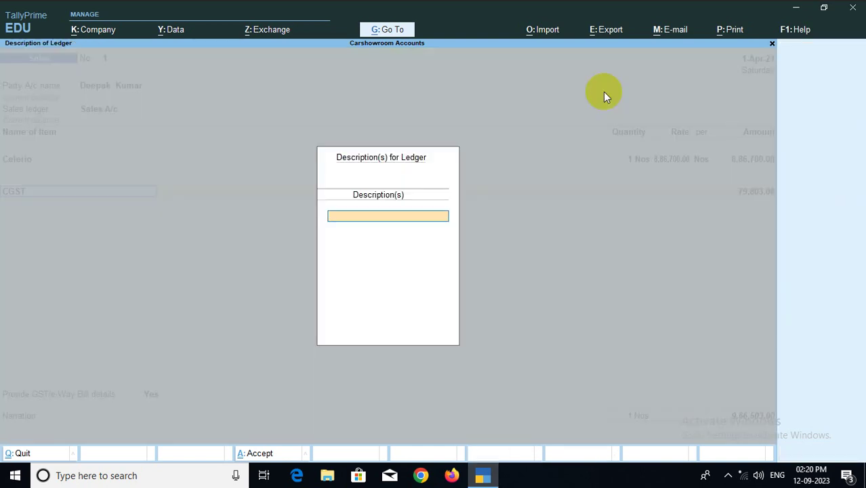
pyautogui.press('Return')
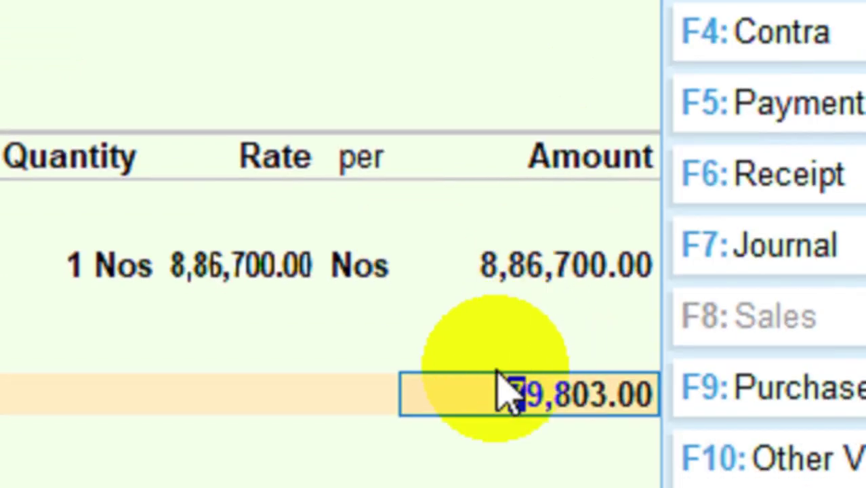
pyautogui.press('Return')
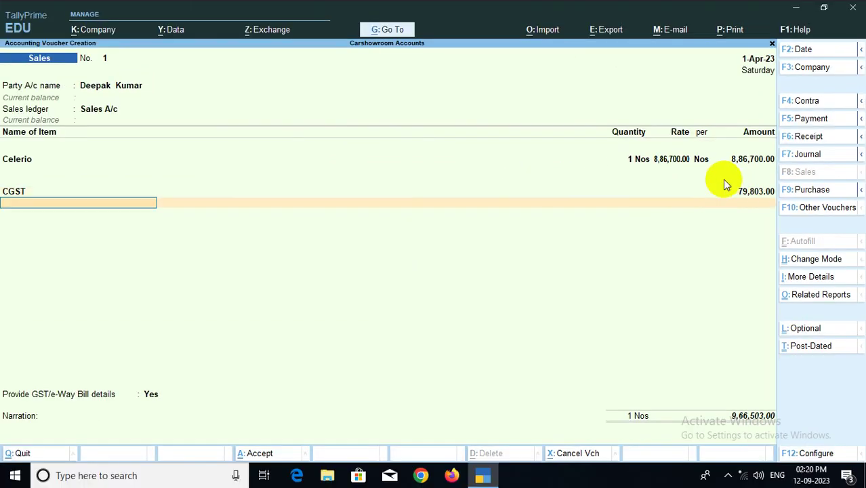
pyautogui.write('S')
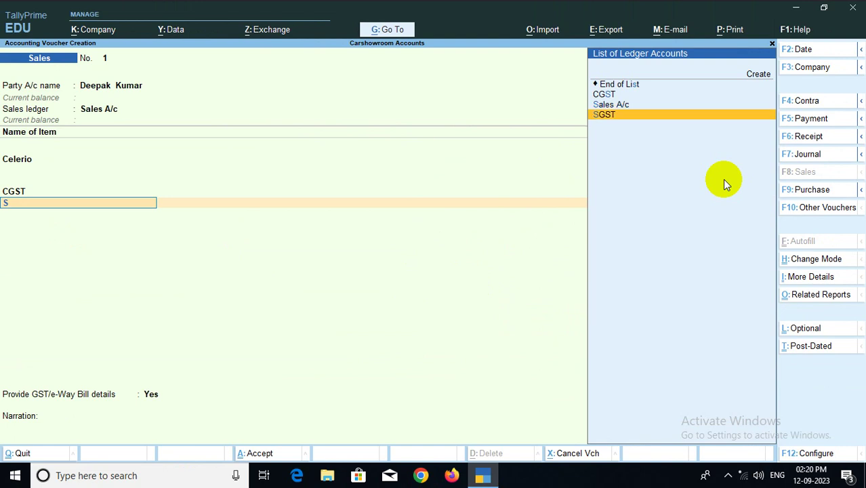
pyautogui.press('Return')
pyautogui.press('Return')
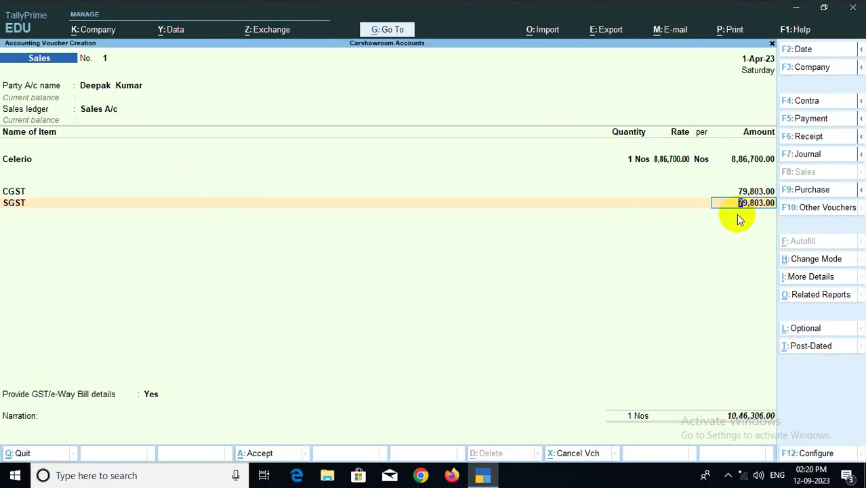
pyautogui.press('Return')
pyautogui.press('Return')
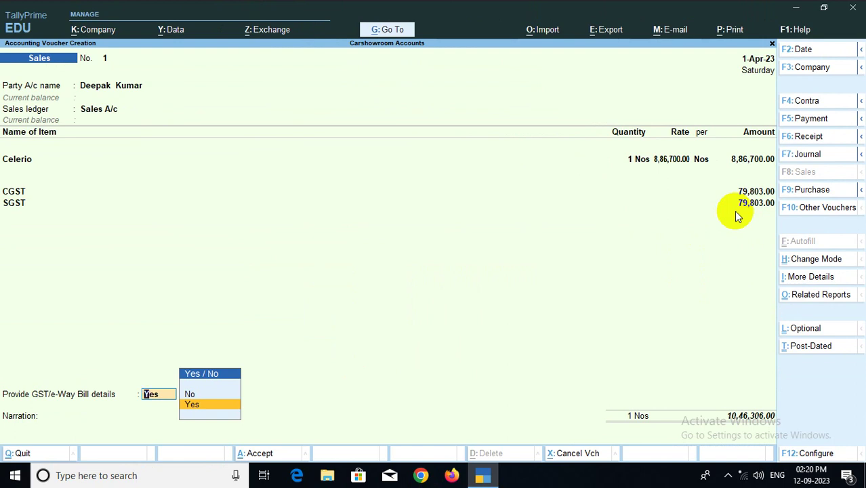
# Set GST/e-Way Bill details to No and accept the 10,46,306.00 sales voucher
pyautogui.press('Up')
pyautogui.press('Return')
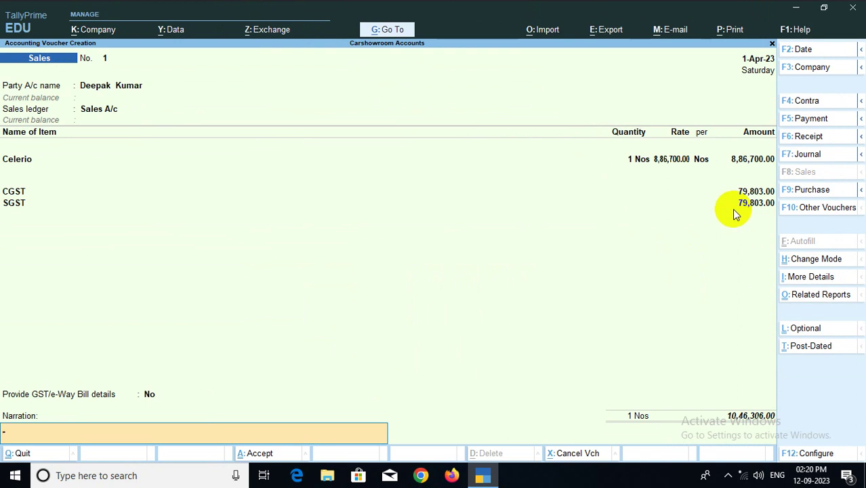
pyautogui.press('Return')
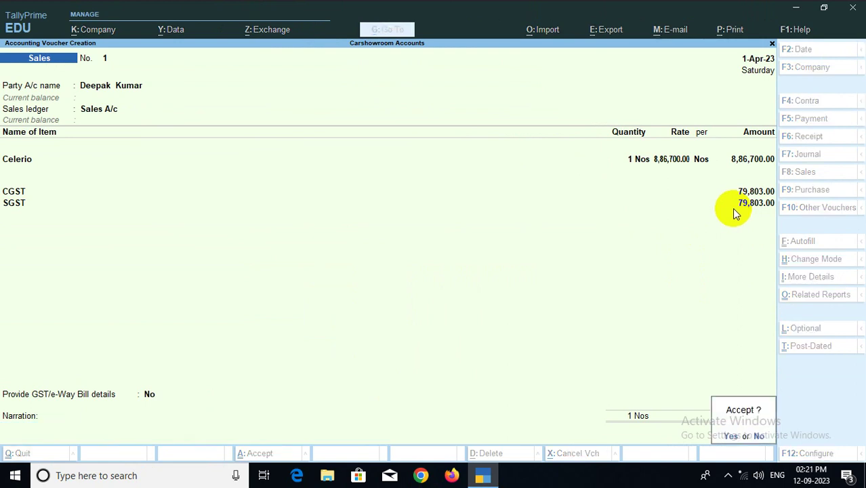
pyautogui.press('Return')
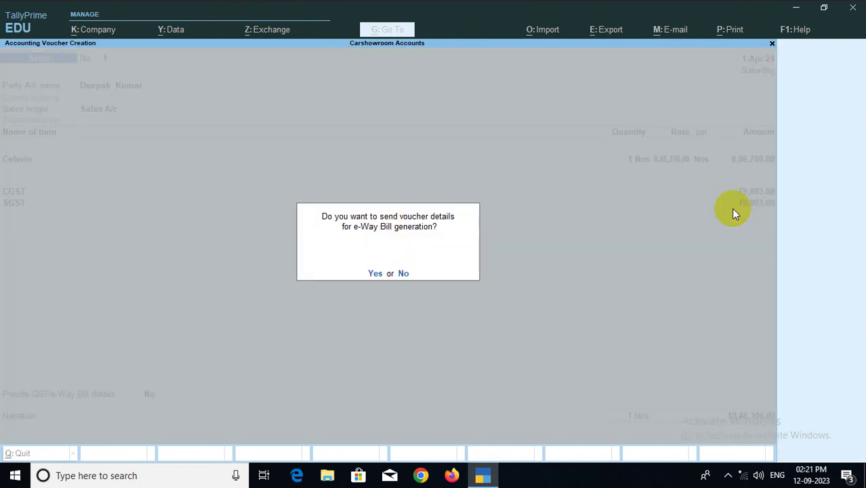
# Decline sending e-Way Bill details for the Celerio invoice
pyautogui.press('Return')
pyautogui.press('Return')
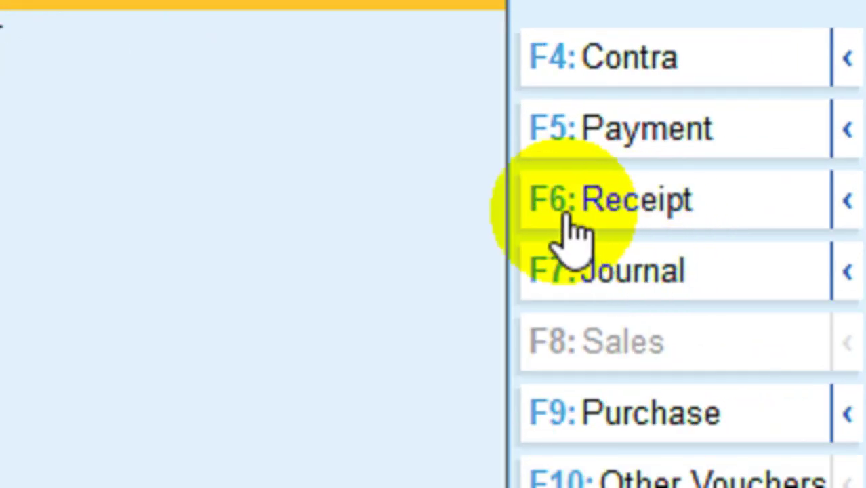
# Start a receipt crediting the customer ledger 5,00,000 against bill 1
pyautogui.click(689, 152)
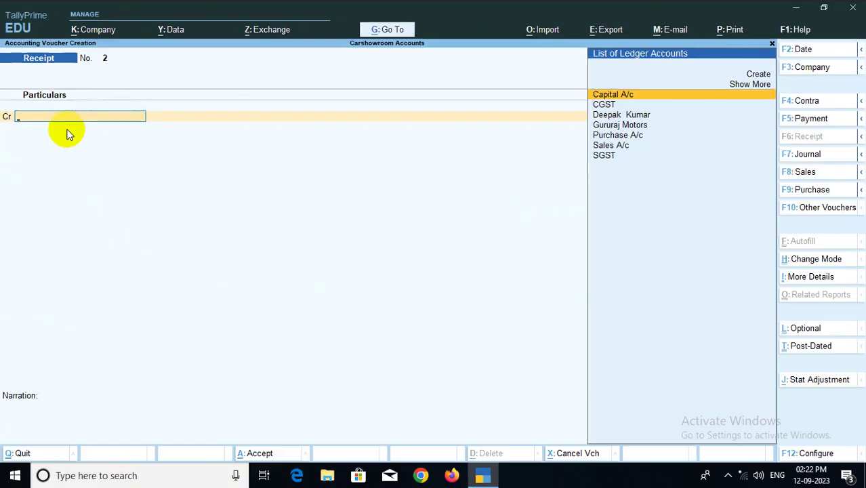
pyautogui.click(637, 116)
pyautogui.press('Return')
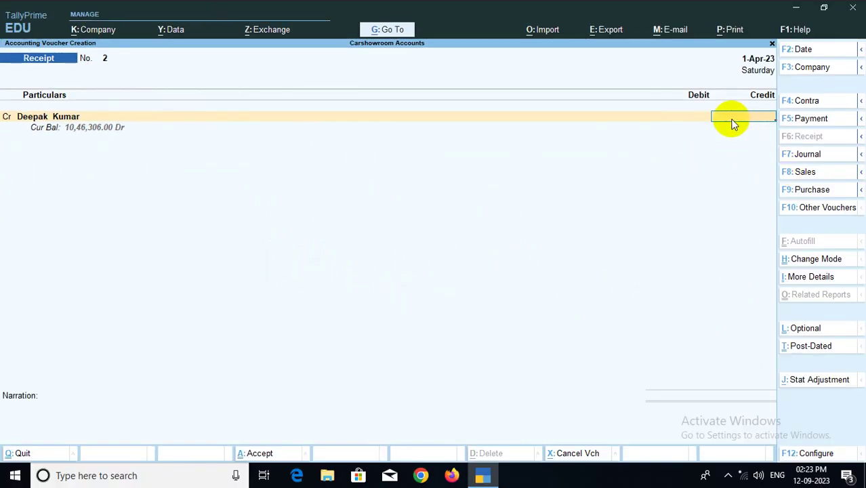
pyautogui.write('2500')
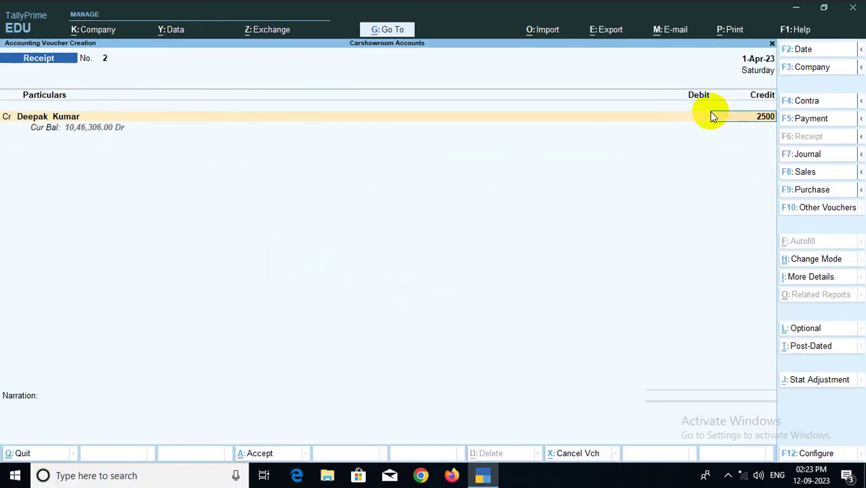
pyautogui.press('BackSpace')
pyautogui.press('BackSpace')
pyautogui.press('BackSpace')
pyautogui.press('BackSpace')
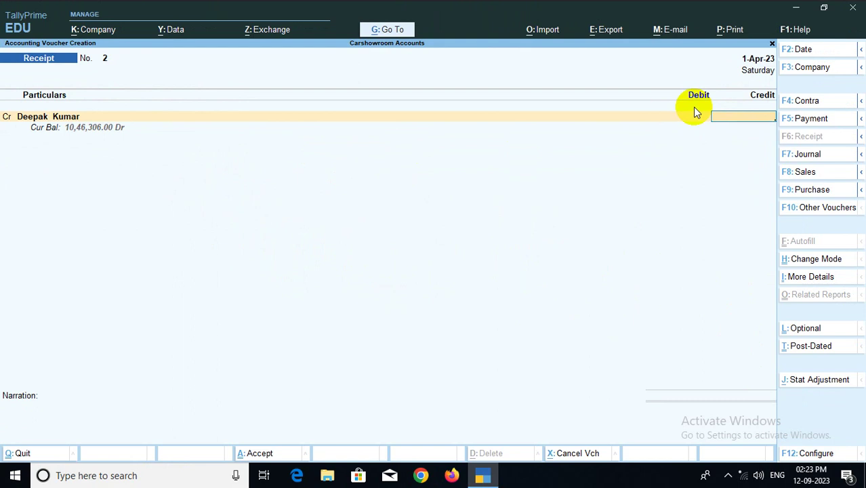
pyautogui.write('10,46,30')
pyautogui.write('6')
pyautogui.press('BackSpace')
pyautogui.press('BackSpace')
pyautogui.press('BackSpace')
pyautogui.press('BackSpace')
pyautogui.press('BackSpace')
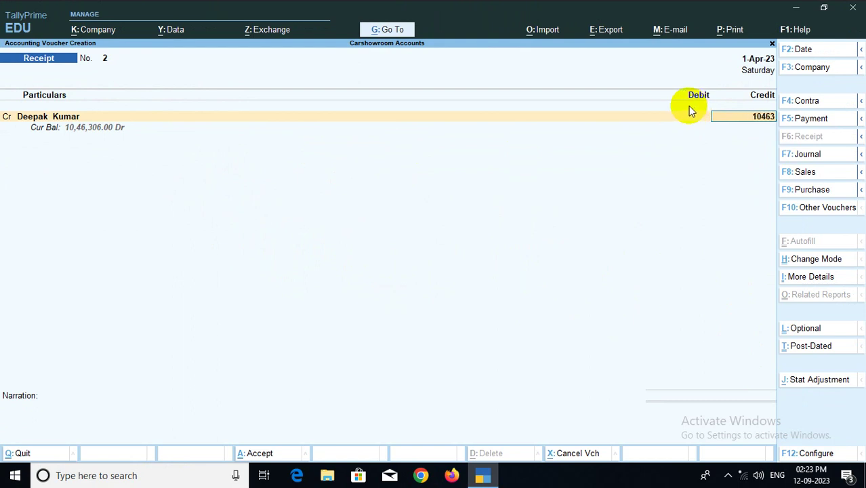
pyautogui.press('BackSpace')
pyautogui.press('BackSpace')
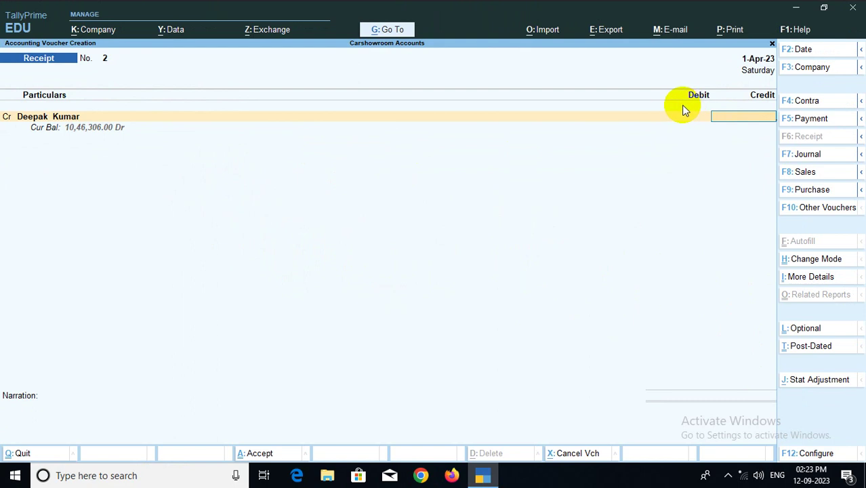
pyautogui.write('500000')
pyautogui.press('Return')
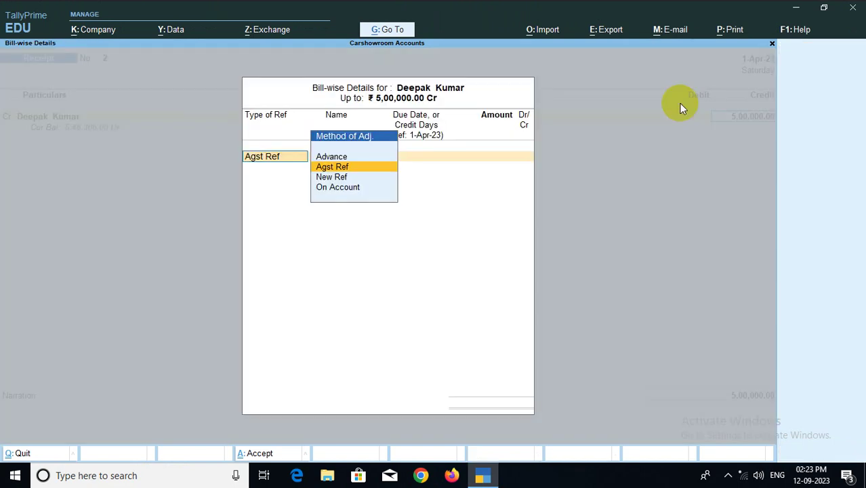
pyautogui.press('Return')
pyautogui.press('Return')
pyautogui.press('Return')
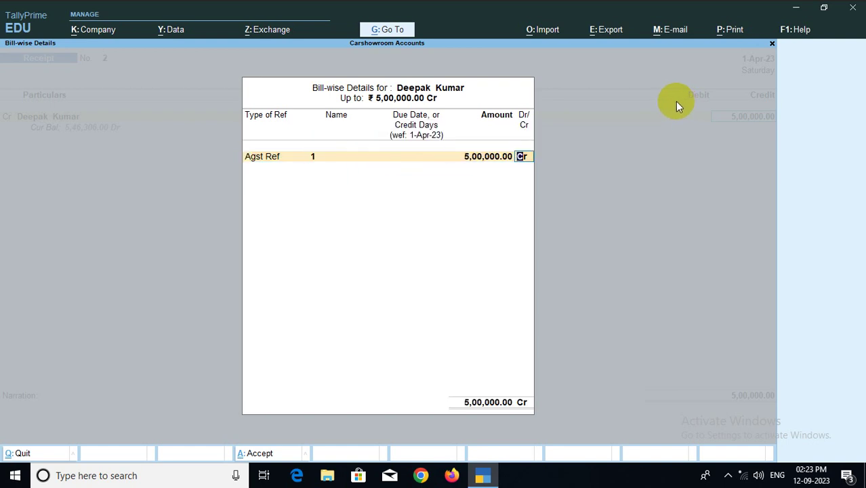
pyautogui.press('Return')
pyautogui.press('Return')
pyautogui.press('Return')
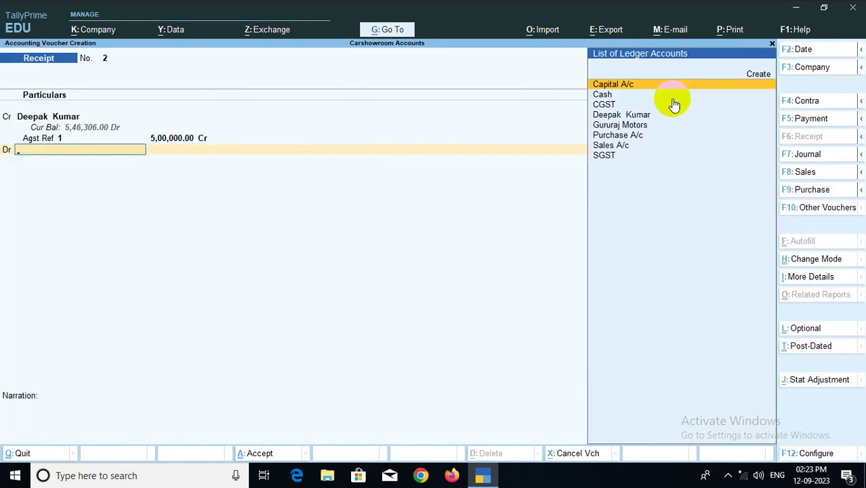
# Debit Cash 5,00,000.00 and save Receipt No. 2
pyautogui.write('Cash')
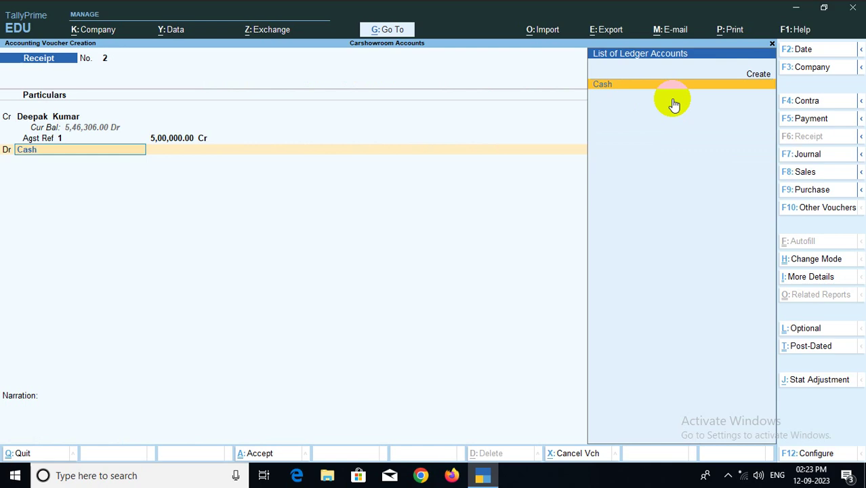
pyautogui.press('Return')
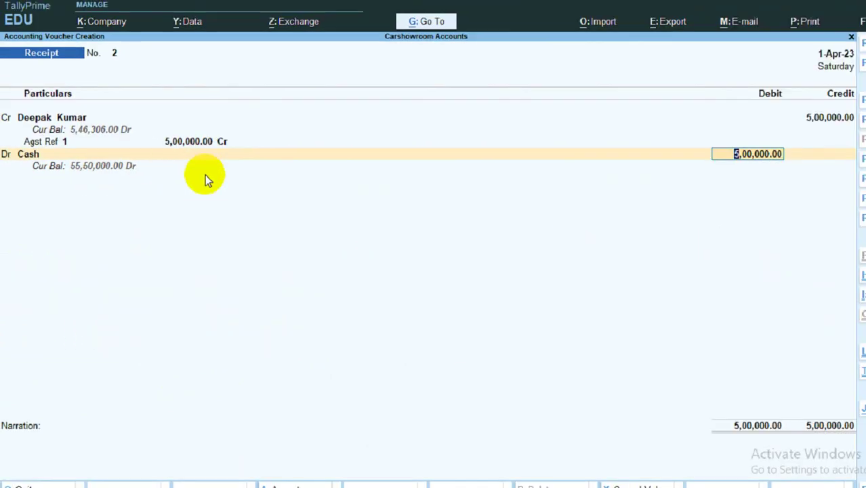
pyautogui.press('Return')
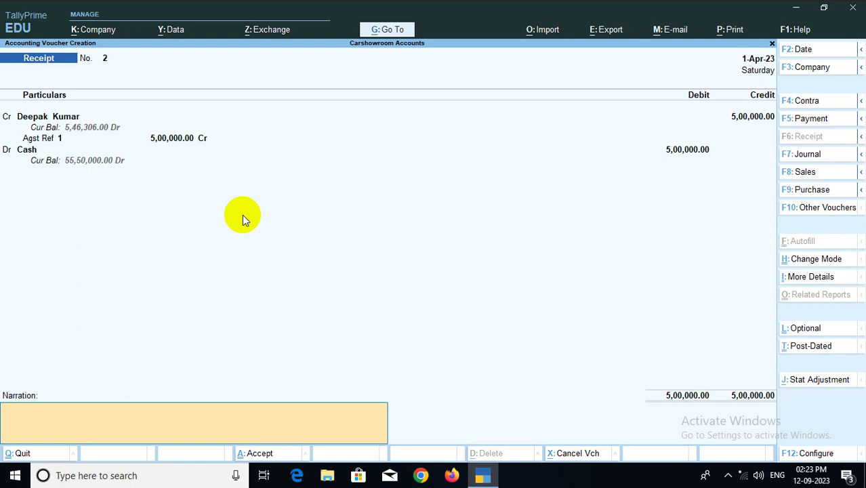
pyautogui.hotkey('ctrl', 'a')
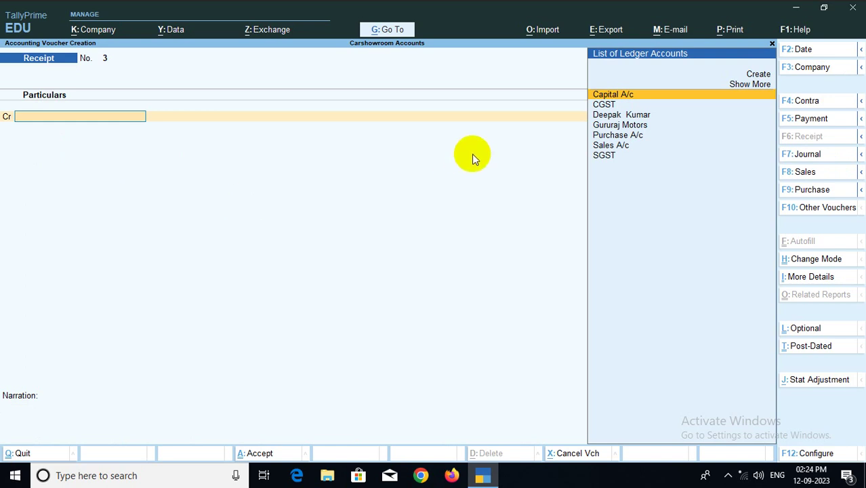
# Credit the customer 5,46,306 against bill 1, then start a new ledger for the debit line
pyautogui.click(613, 115)
pyautogui.press('Return')
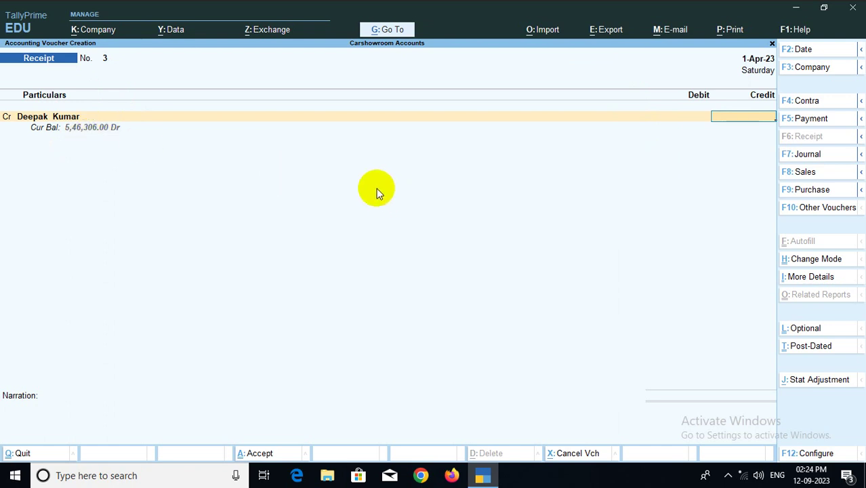
pyautogui.write('546306')
pyautogui.press('Return')
pyautogui.press('Return')
pyautogui.press('Return')
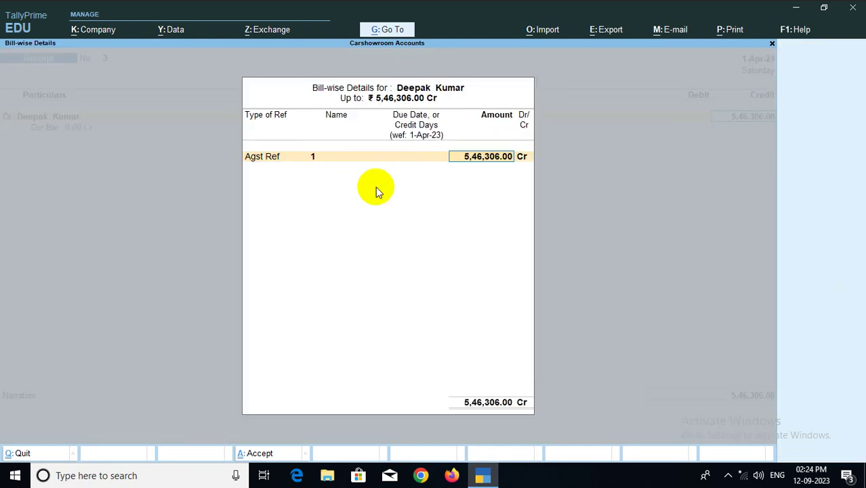
pyautogui.press('Return')
pyautogui.press('Return')
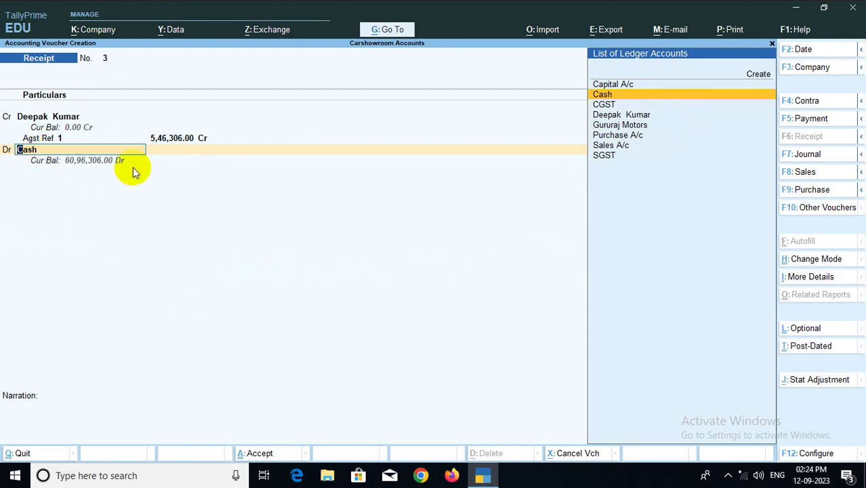
pyautogui.press('ctrl')
pyautogui.hotkey('alt', 'c')
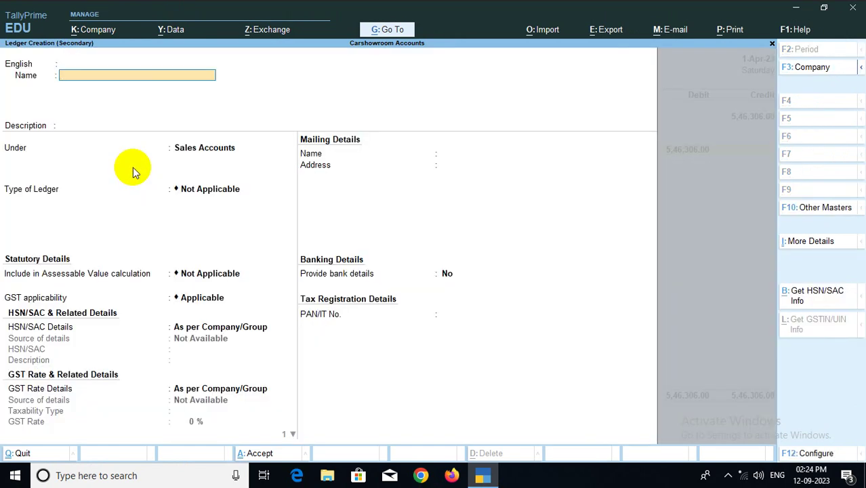
# Create the Canara Bank ledger under Bank Accounts, leaving the bank details blank
pyautogui.write('Canara Bank')
pyautogui.press('Return')
pyautogui.press('Return')
pyautogui.press('Return')
pyautogui.press('Return')
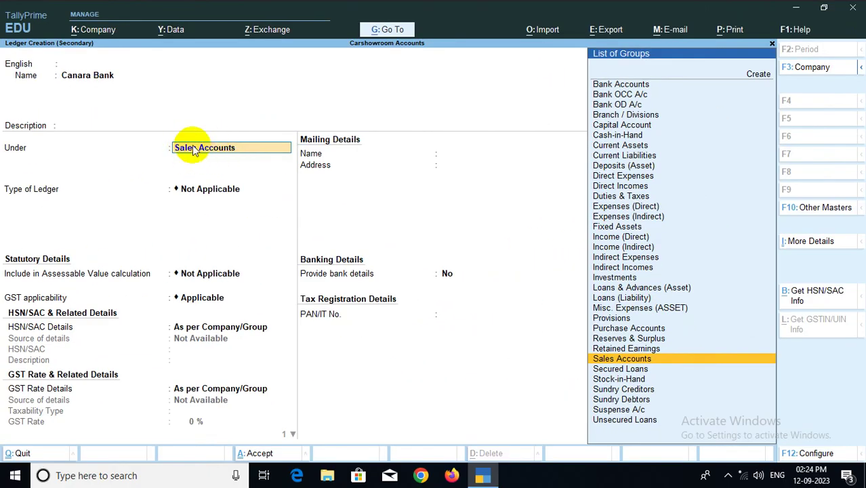
pyautogui.click(629, 86)
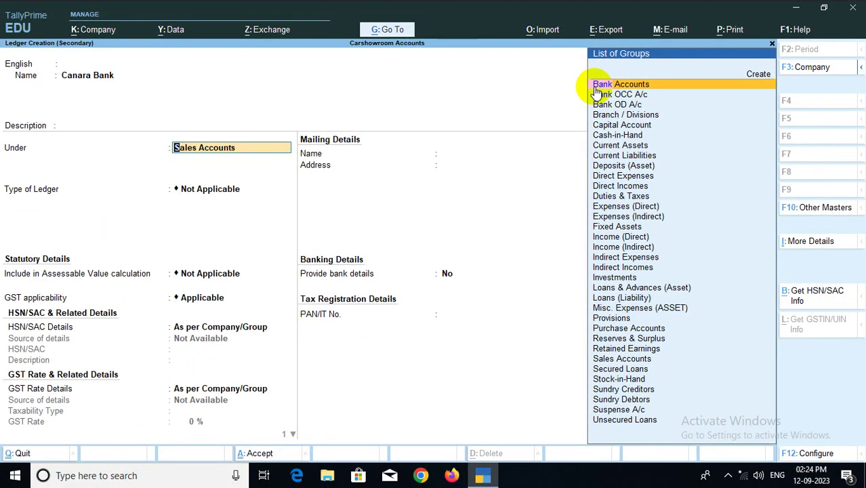
pyautogui.click(593, 85)
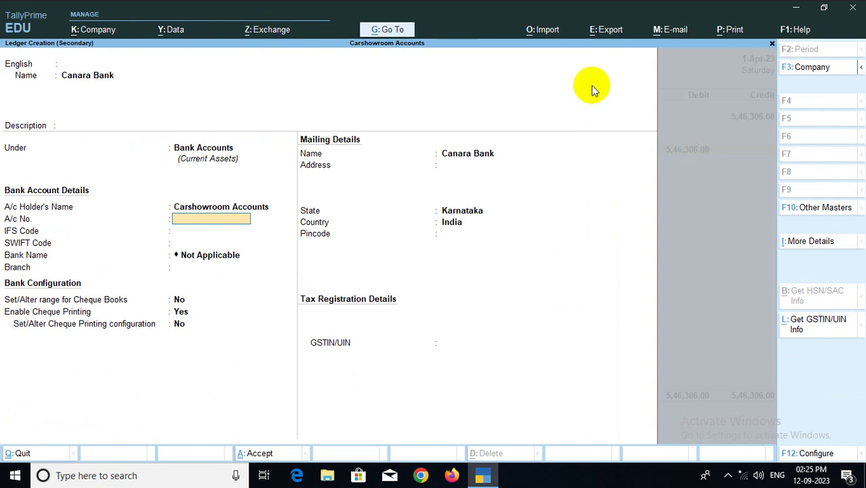
pyautogui.press('Return')
pyautogui.press('Return')
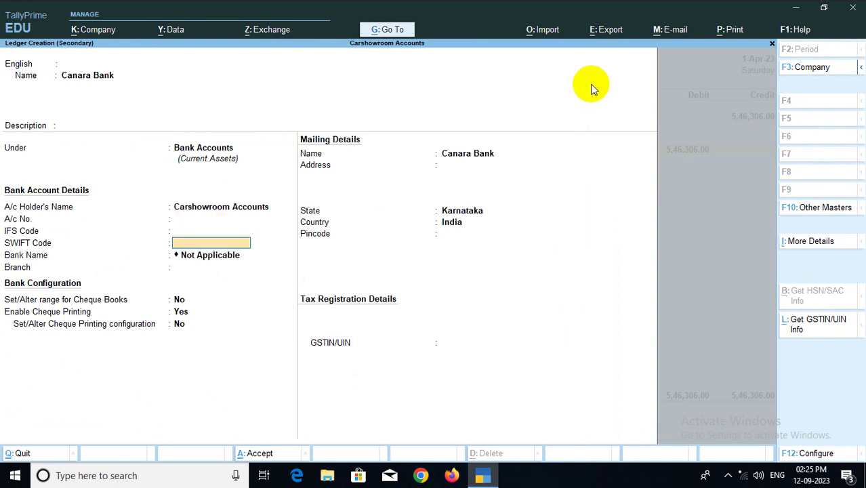
pyautogui.press('Return')
pyautogui.press('Return')
pyautogui.press('Return')
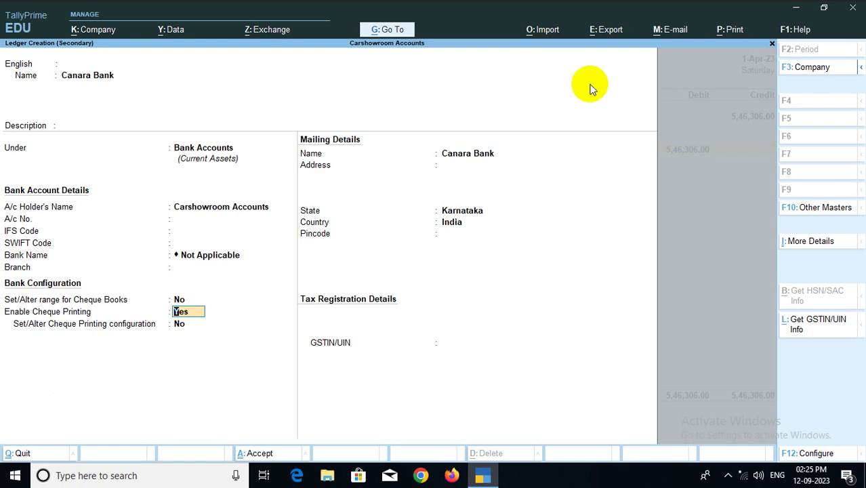
pyautogui.hotkey('ctrl', 'a')
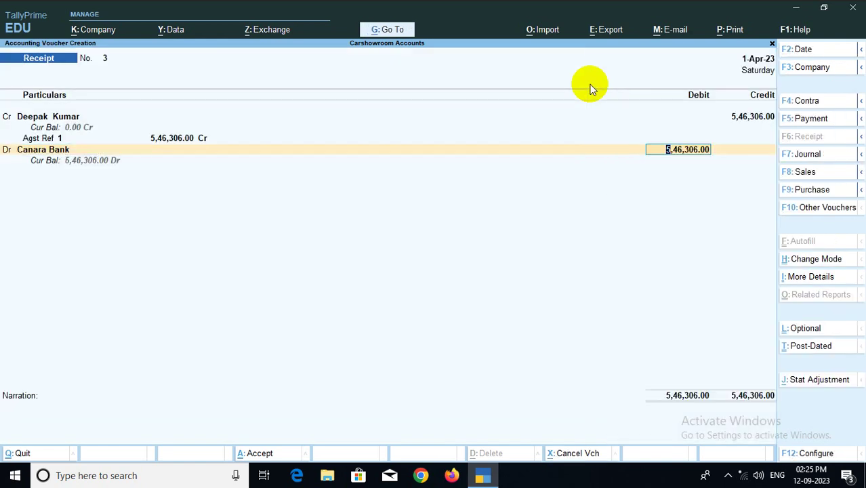
# Save Receipt No. 3 debiting Canara Bank 5,46,306.00 by Cheque/DD, then quit the blank receipt
pyautogui.press('Return')
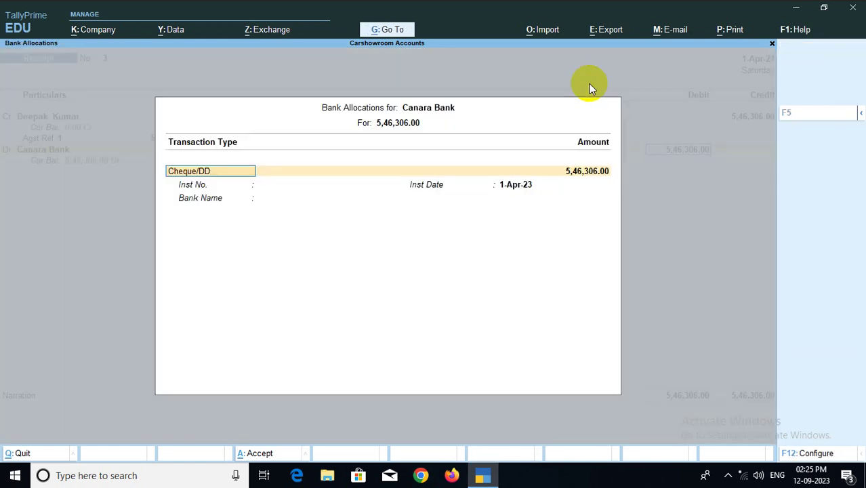
pyautogui.press('Return')
pyautogui.press('Return')
pyautogui.press('Return')
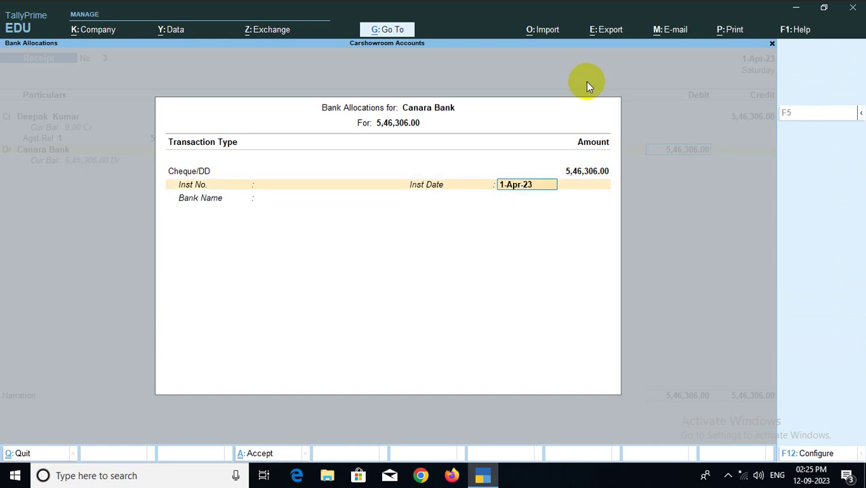
pyautogui.press('Return')
pyautogui.press('Return')
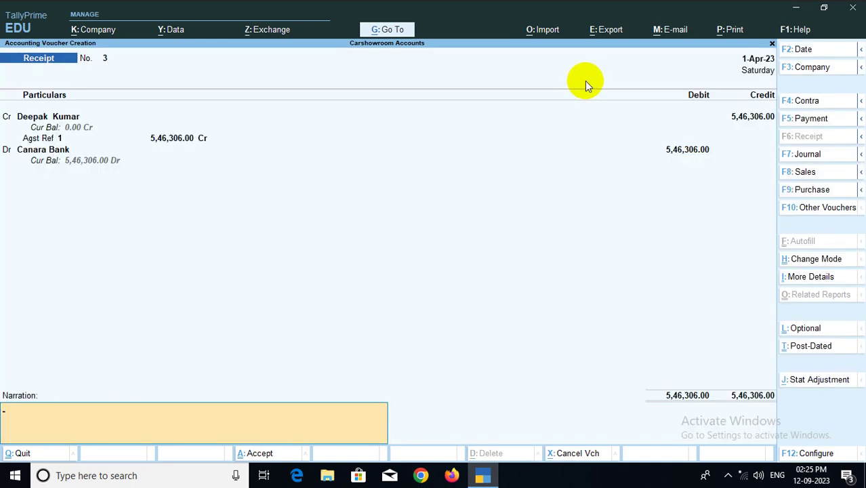
pyautogui.press('Return')
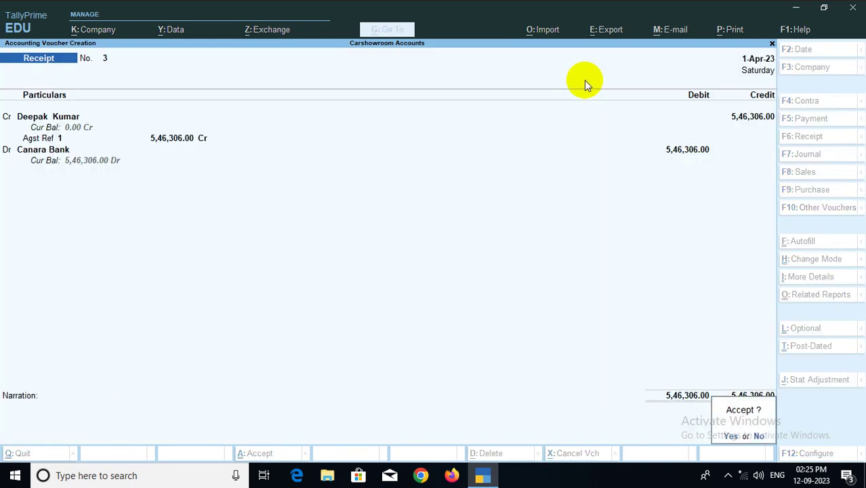
pyautogui.press('Return')
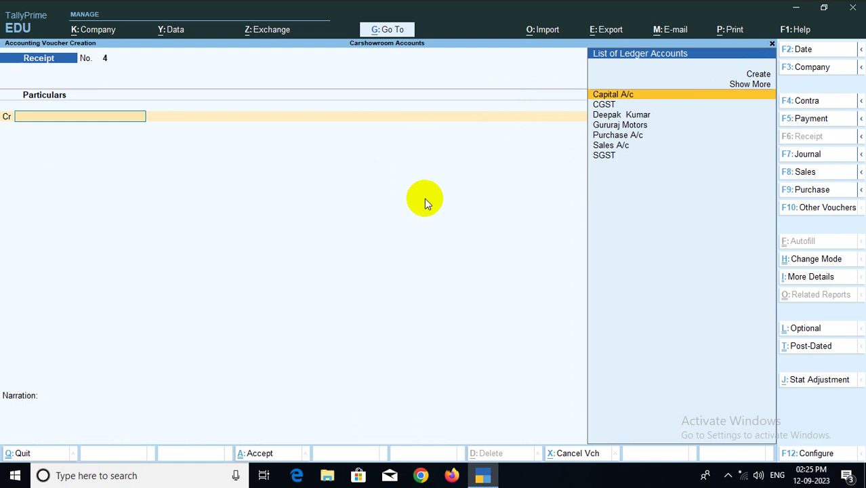
pyautogui.press('Escape')
pyautogui.press('y')
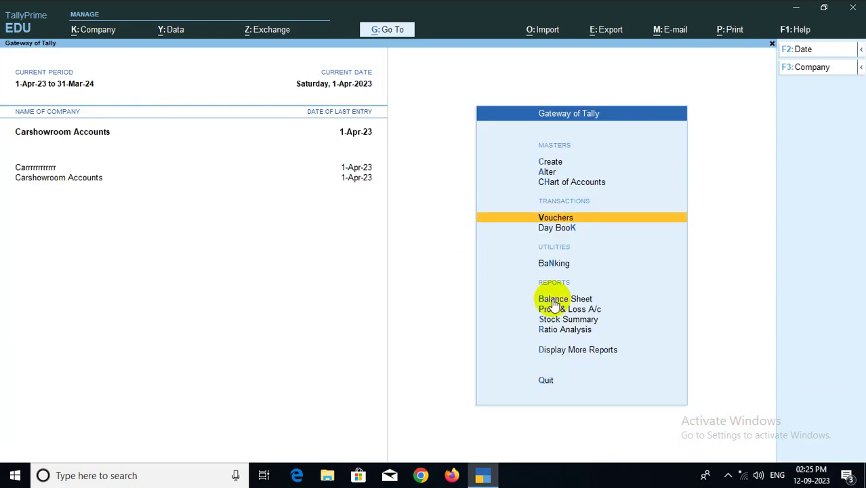
pyautogui.click(560, 303)
pyautogui.hotkey('alt', 'F5')
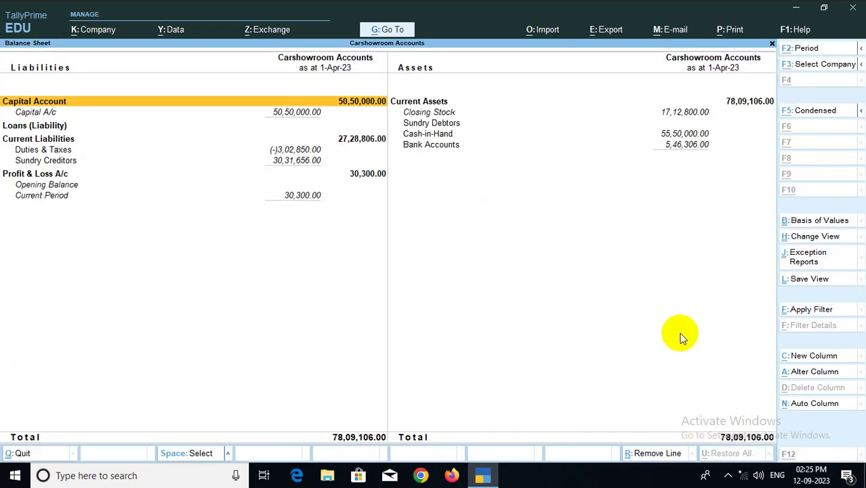
pyautogui.click(452, 125)
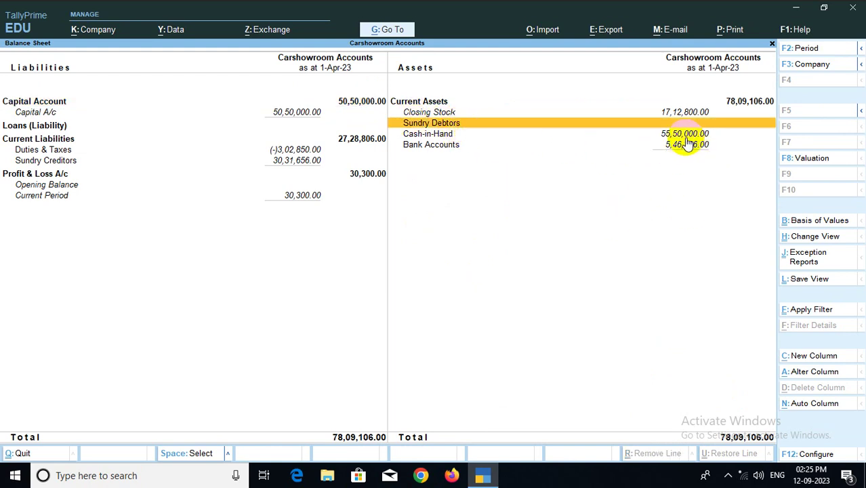
pyautogui.press('Return')
pyautogui.press('Escape')
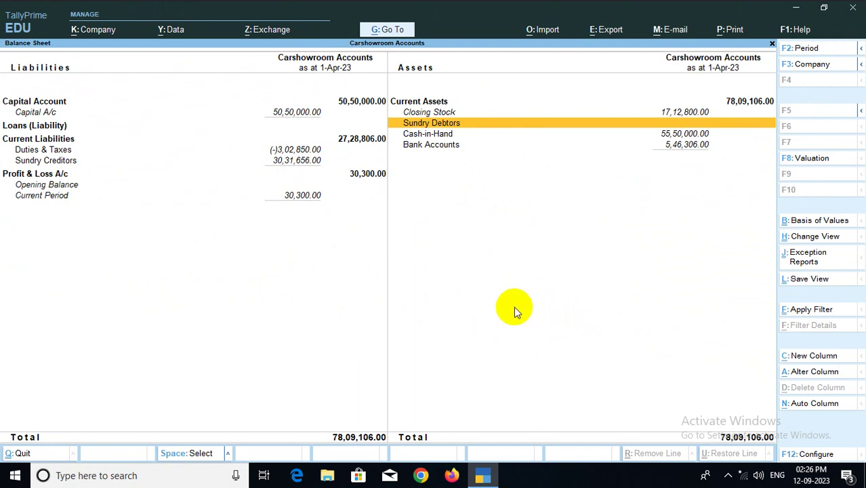
pyautogui.press('Escape')
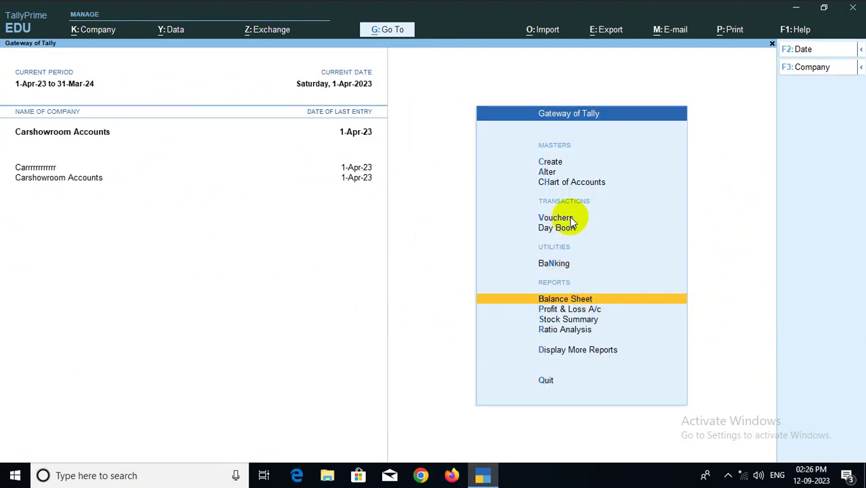
# Start Payment voucher No. 1 with Gururaj Motors as the debit ledger
pyautogui.click(556, 218)
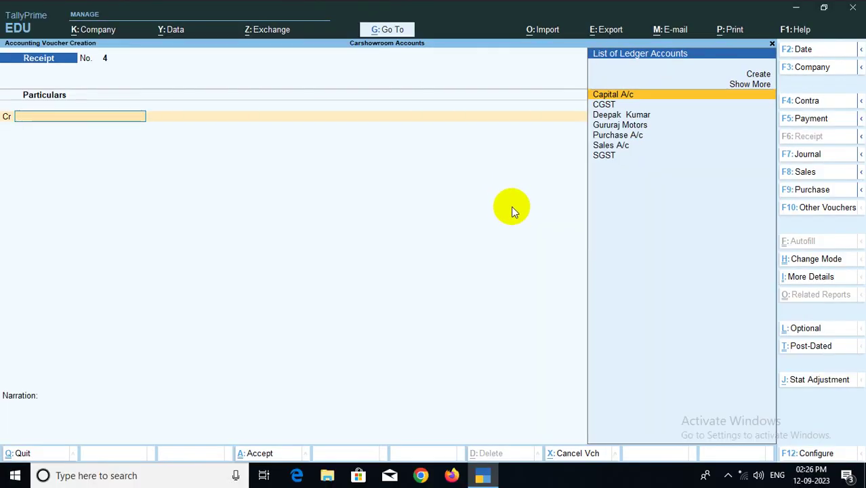
pyautogui.click(802, 118)
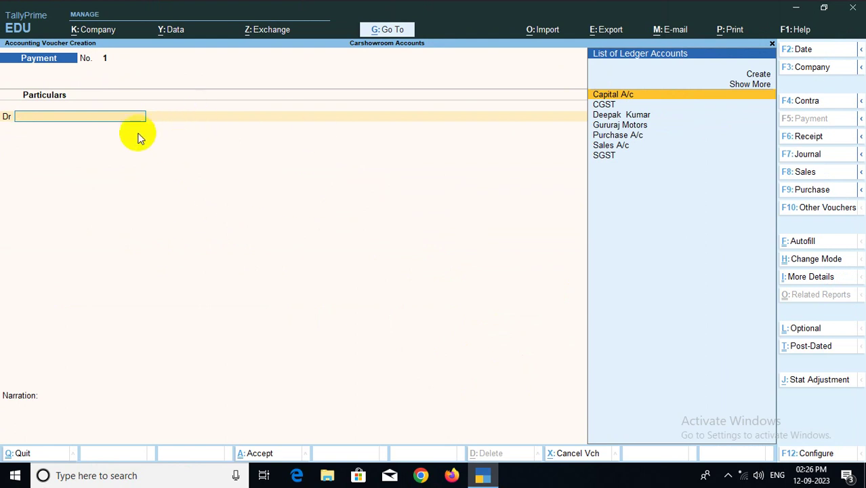
pyautogui.click(627, 128)
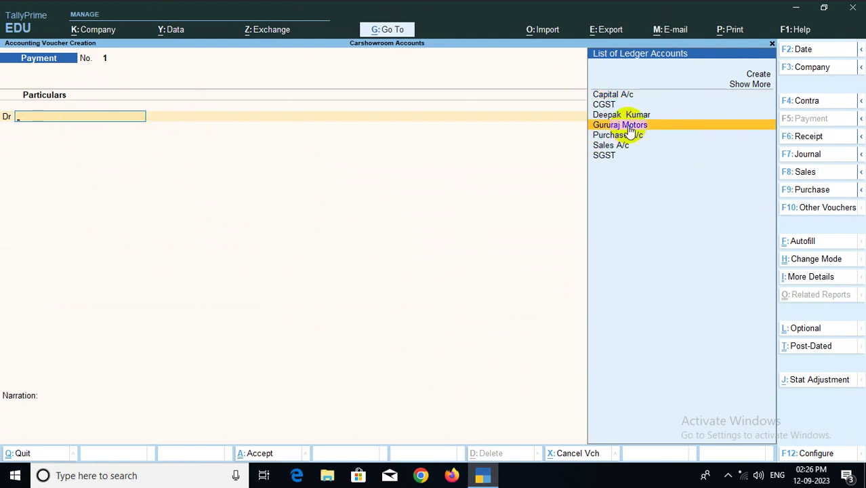
pyautogui.click(628, 128)
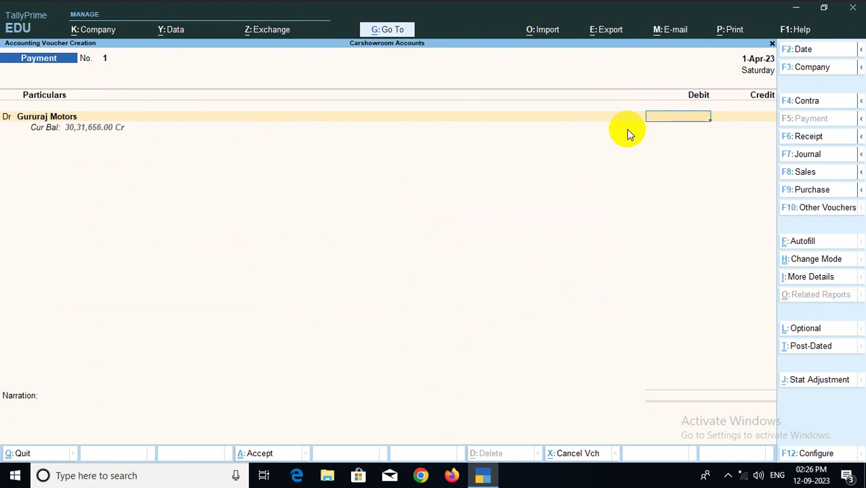
# Debit 14,50,000 to Gururaj Motors as Agst Ref against bill 1234
pyautogui.press('ctrl')
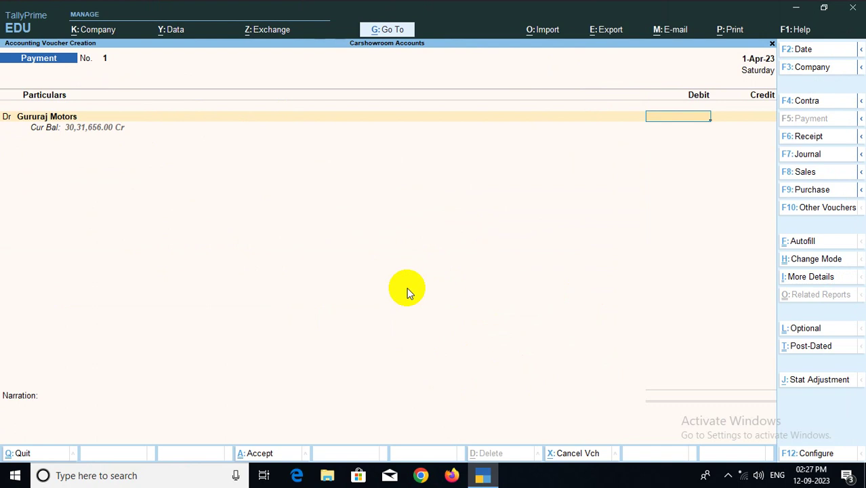
pyautogui.write('14,')
pyautogui.write('5')
pyautogui.write('0,00')
pyautogui.write('0000')
pyautogui.press('Return')
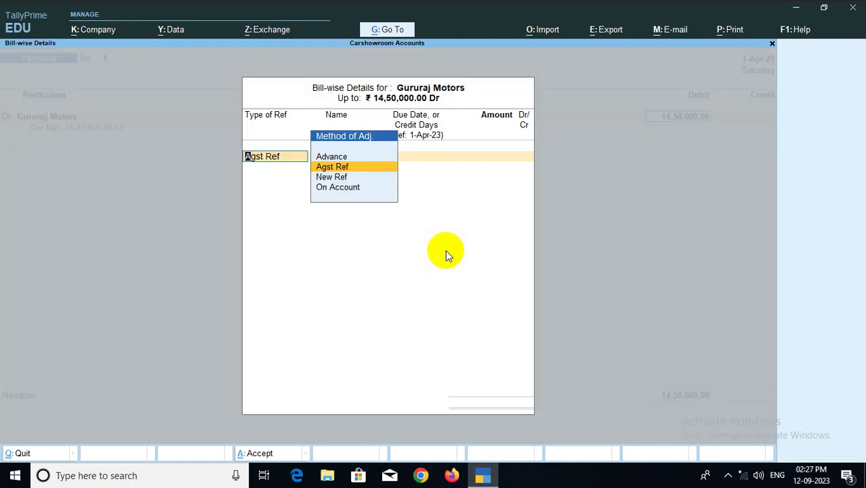
pyautogui.press('Return')
pyautogui.press('Return')
pyautogui.press('Return')
pyautogui.press('Return')
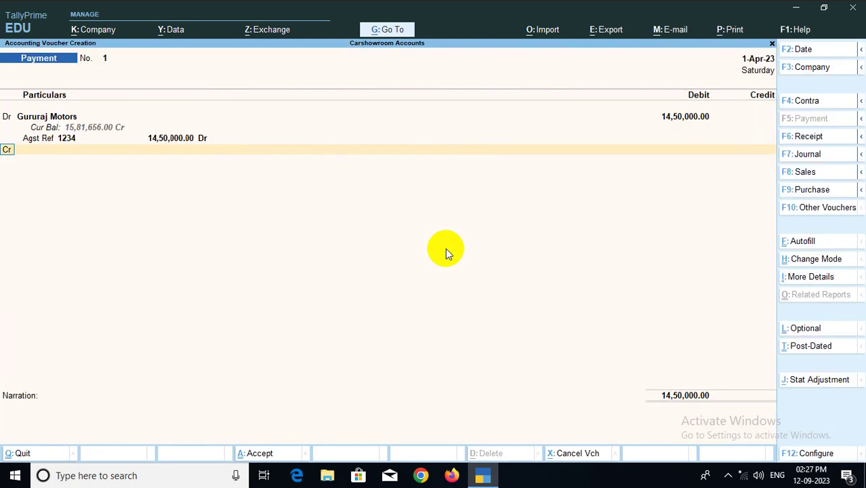
pyautogui.press('Return')
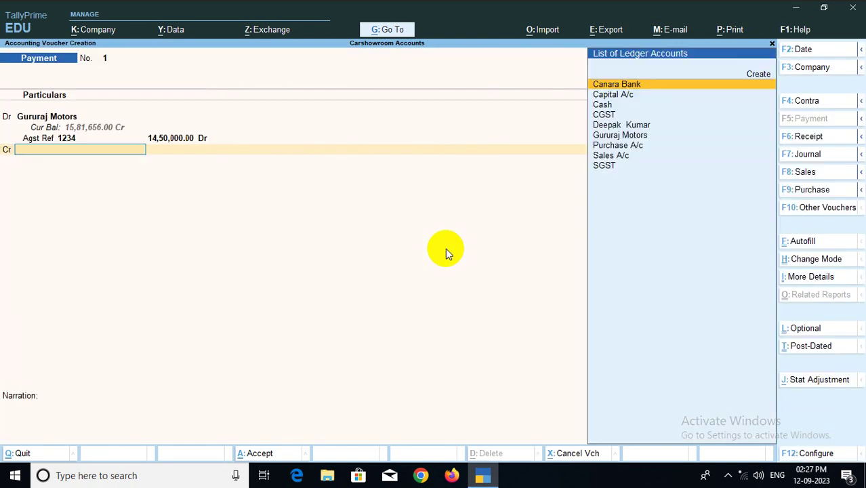
# Choose Canara Bank as the payment's credit ledger
pyautogui.press('Down')
pyautogui.press('Down')
pyautogui.press('Down')
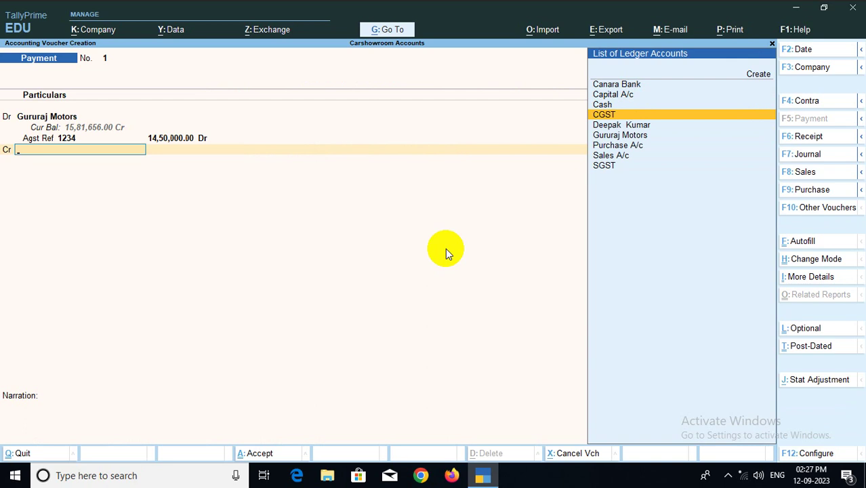
pyautogui.press('Up')
pyautogui.press('Up')
pyautogui.press('Up')
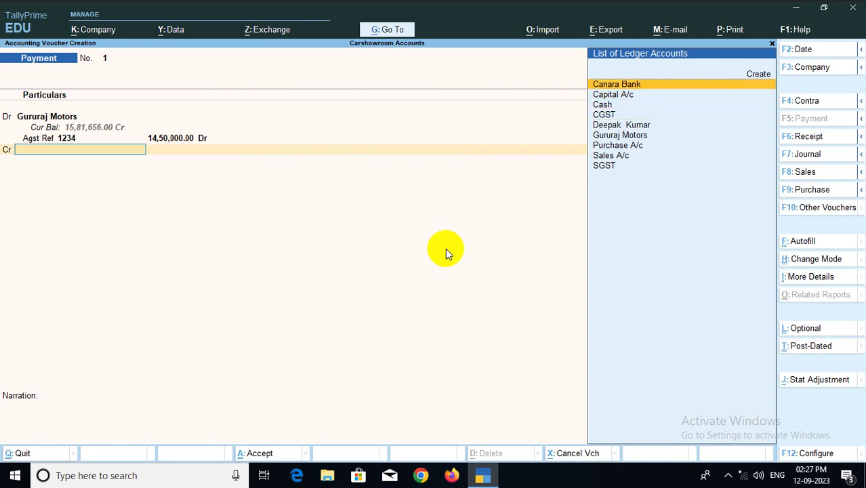
pyautogui.press('Return')
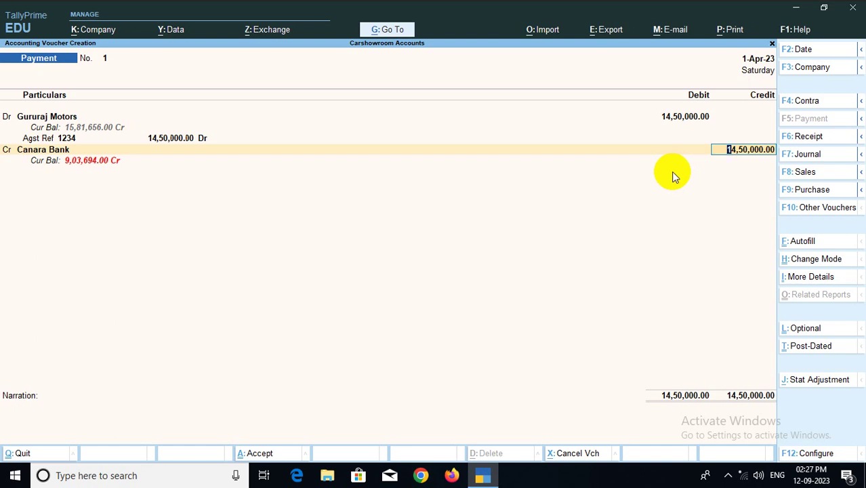
# Change the Gururaj Motors debit and bill 1234 amount to 7,50,000
pyautogui.click(685, 118)
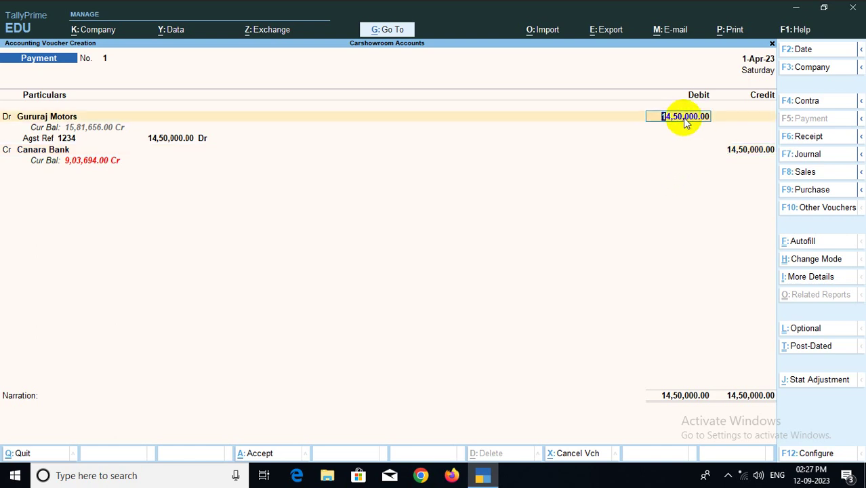
pyautogui.write('750000')
pyautogui.press('Return')
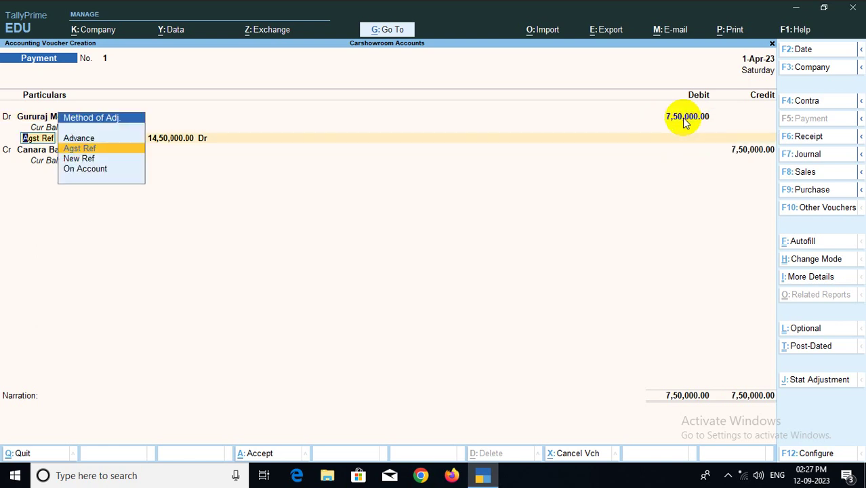
pyautogui.press('Return')
pyautogui.press('Return')
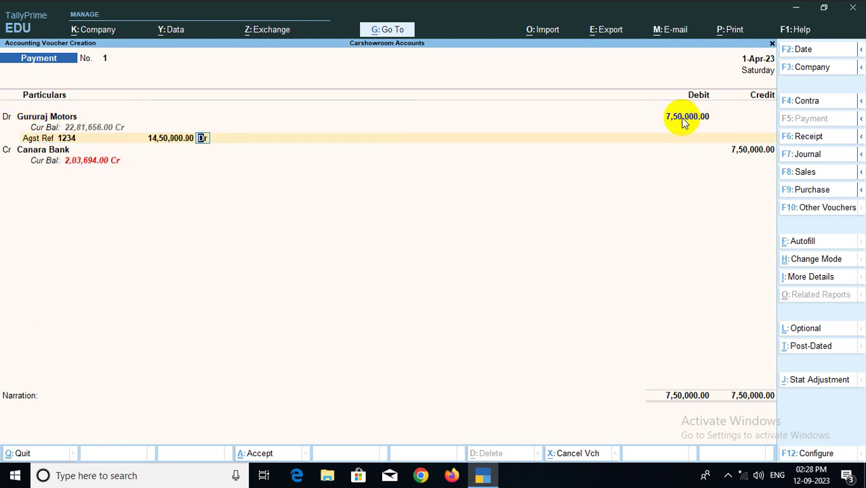
pyautogui.press('BackSpace')
pyautogui.write('750000')
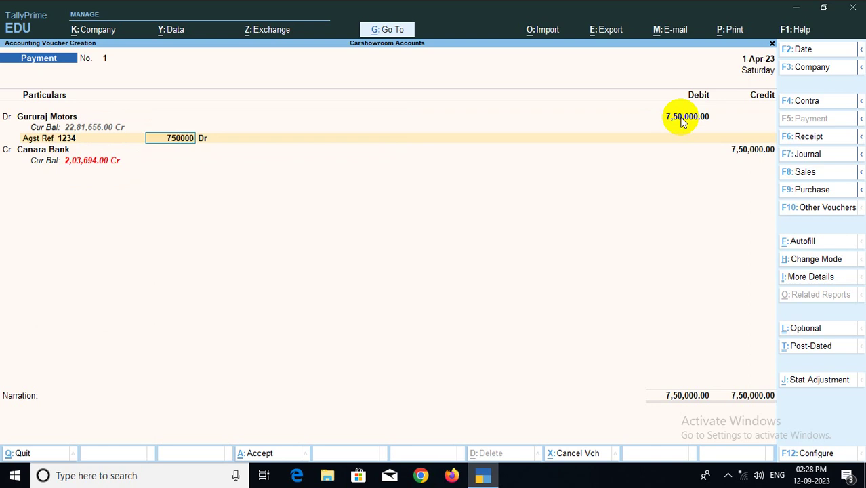
pyautogui.press('Return')
# Accept the 7,50,000 Canara Bank credit and its bank allocation, saving Payment No. 1
pyautogui.press('Return')
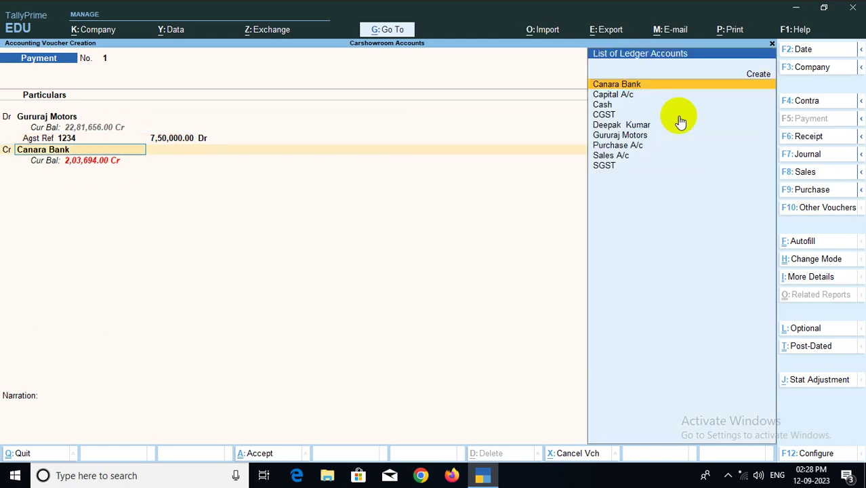
pyautogui.press('Return')
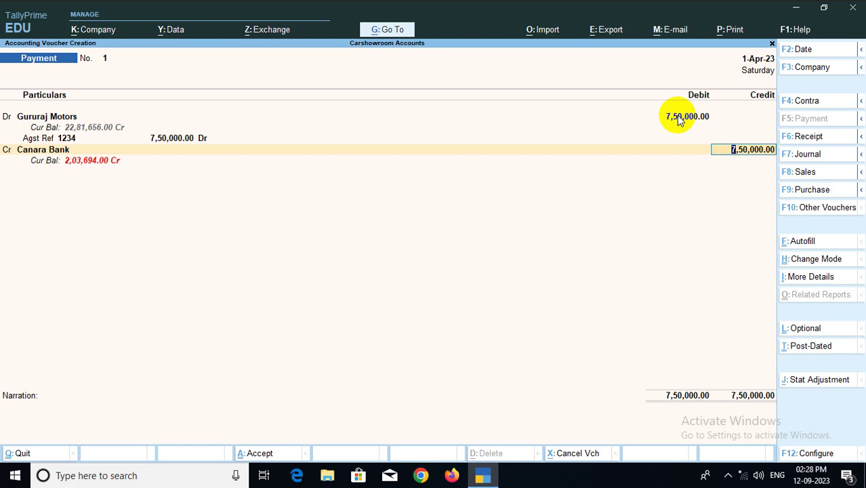
pyautogui.press('Return')
pyautogui.press('Return')
pyautogui.press('Return')
pyautogui.press('Return')
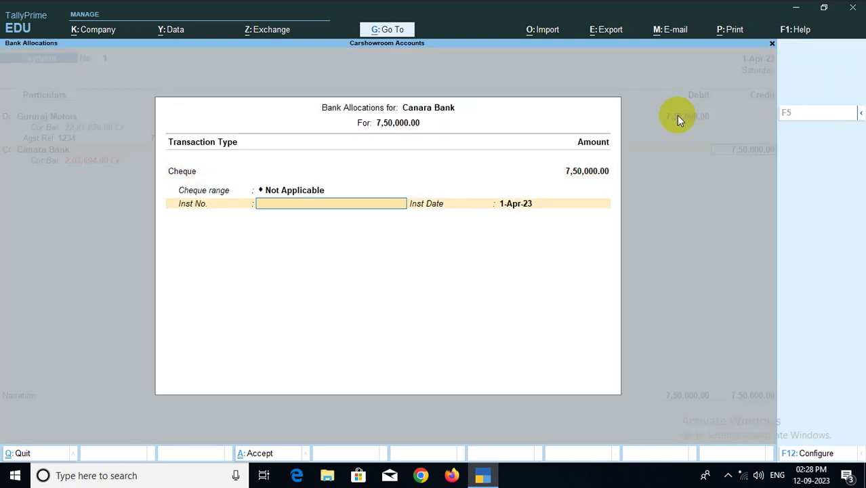
pyautogui.press('Return')
pyautogui.press('Return')
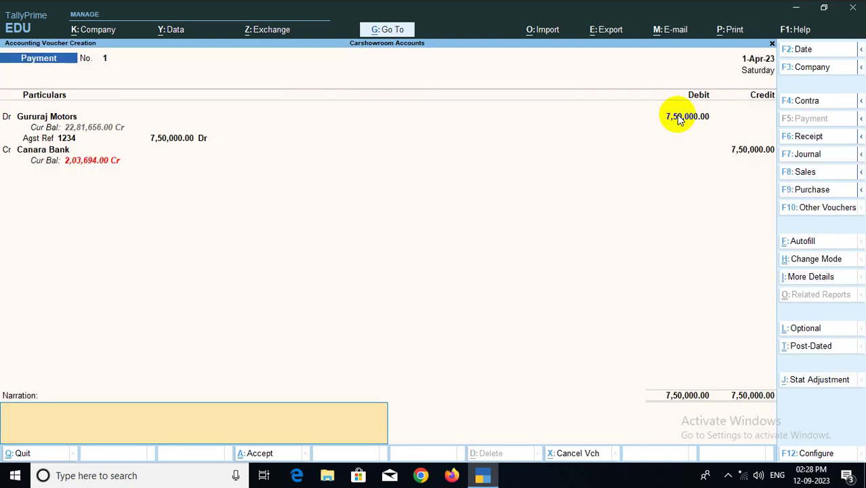
pyautogui.press('Return')
pyautogui.press('Return')
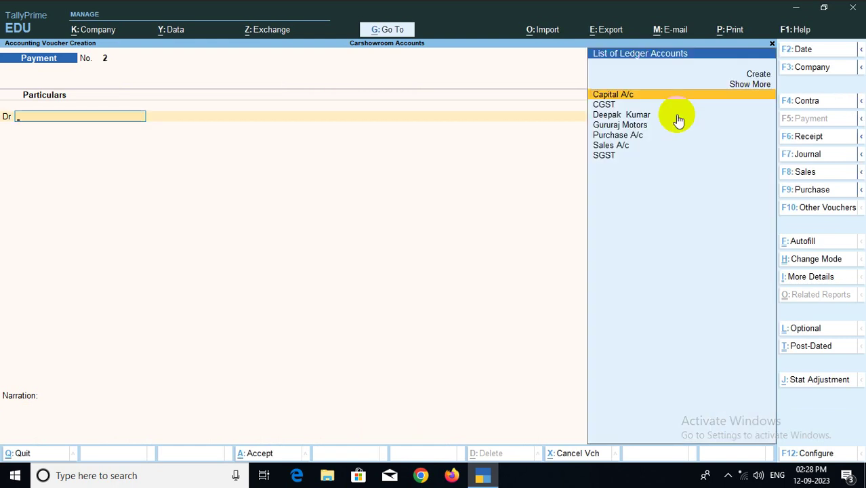
# Start a Contra voucher crediting Cash 5,00,000
pyautogui.click(806, 102)
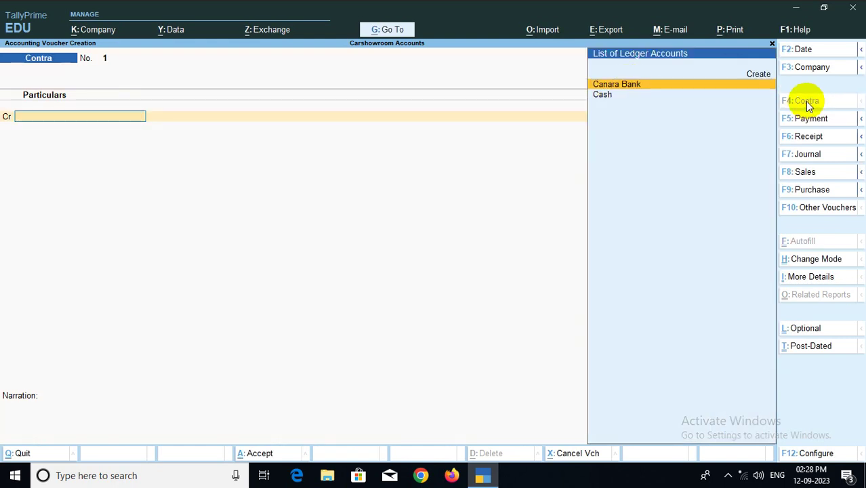
pyautogui.click(604, 96)
pyautogui.press('Return')
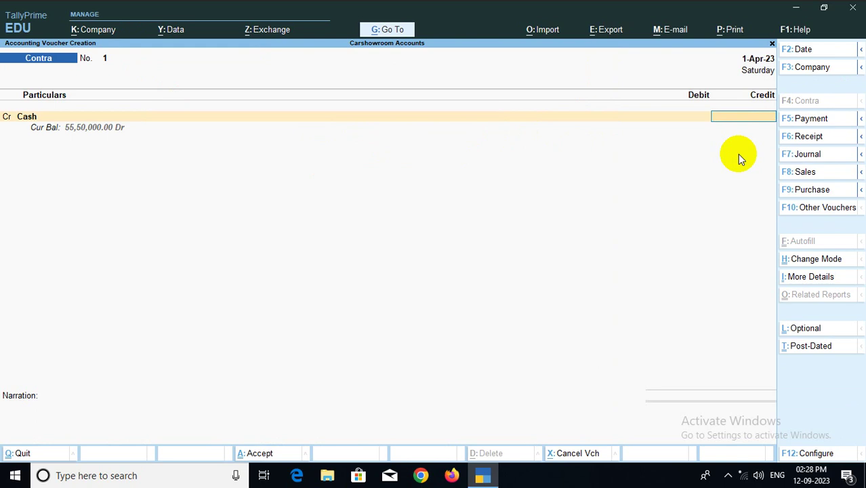
pyautogui.write('5,0')
pyautogui.write('0,000')
pyautogui.press('Return')
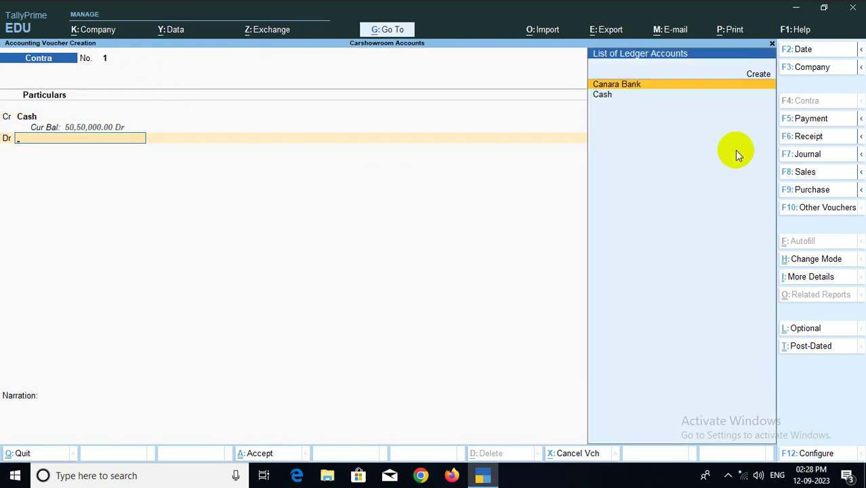
# Debit Canara Bank, save Contra No. 1, and quit back to Gateway of Tally
pyautogui.press('Down')
pyautogui.press('Up')
pyautogui.press('Return')
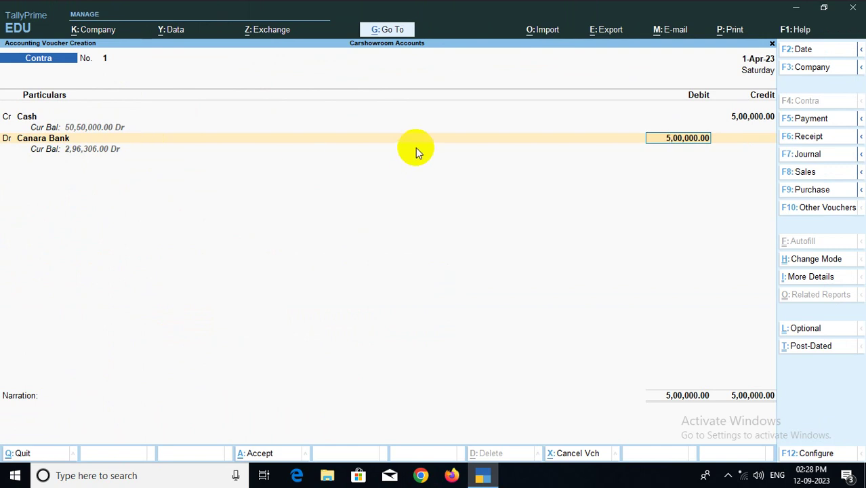
pyautogui.press('ctrl')
pyautogui.hotkey('ctrl', 'a')
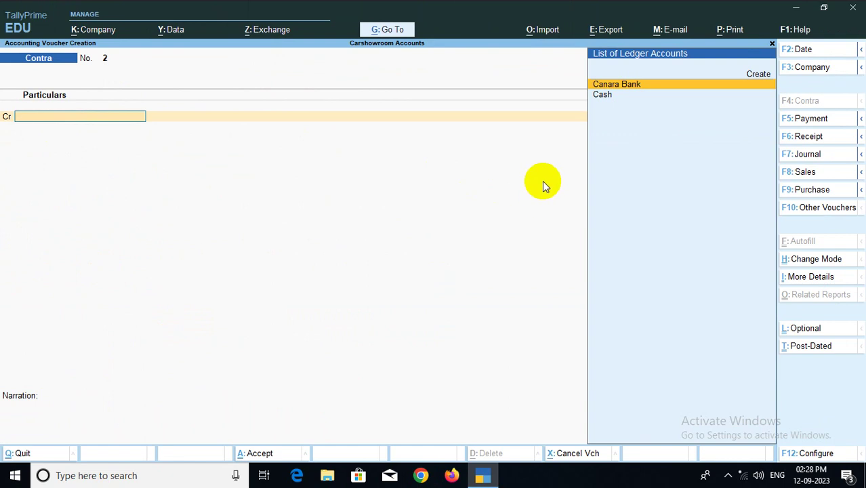
pyautogui.press('Escape')
pyautogui.press('y')
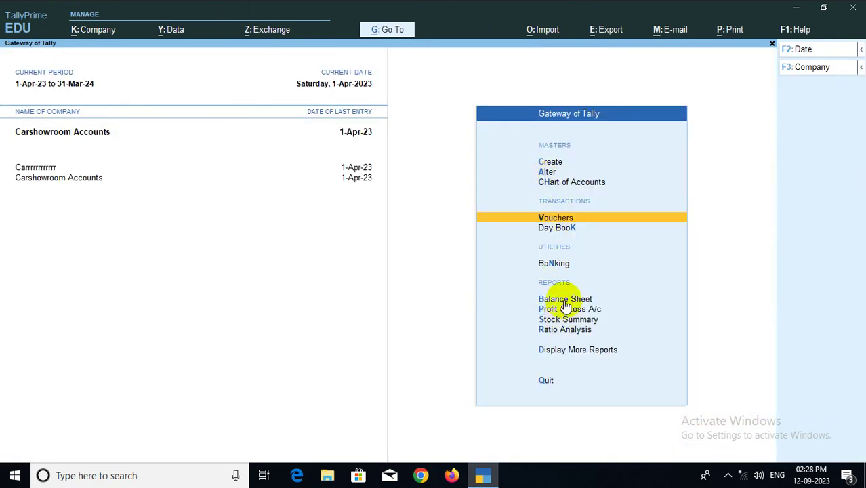
pyautogui.click(565, 299)
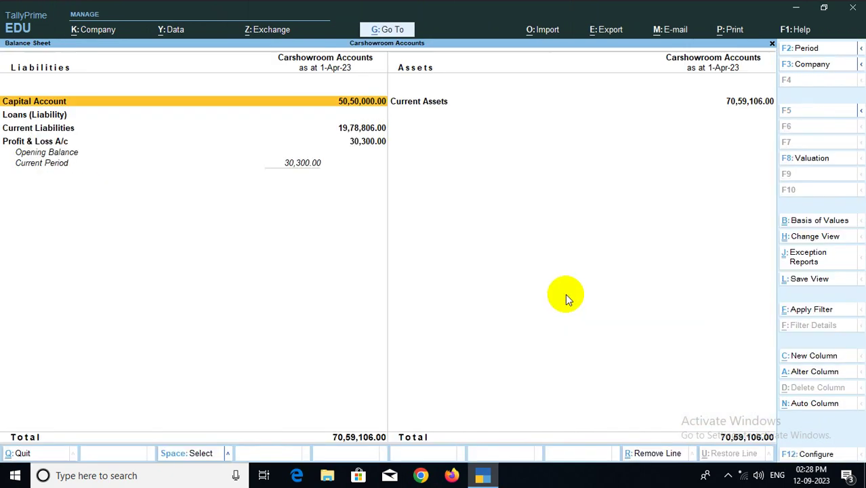
pyautogui.hotkey('alt', 'F5')
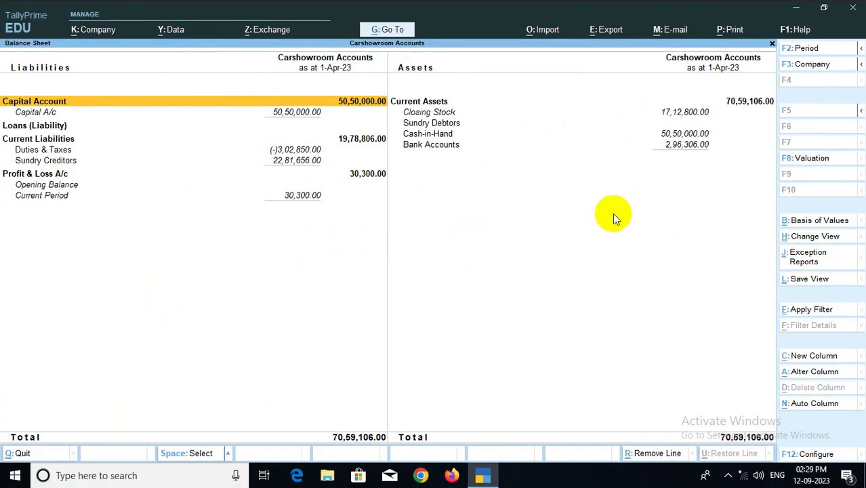
pyautogui.press('Escape')
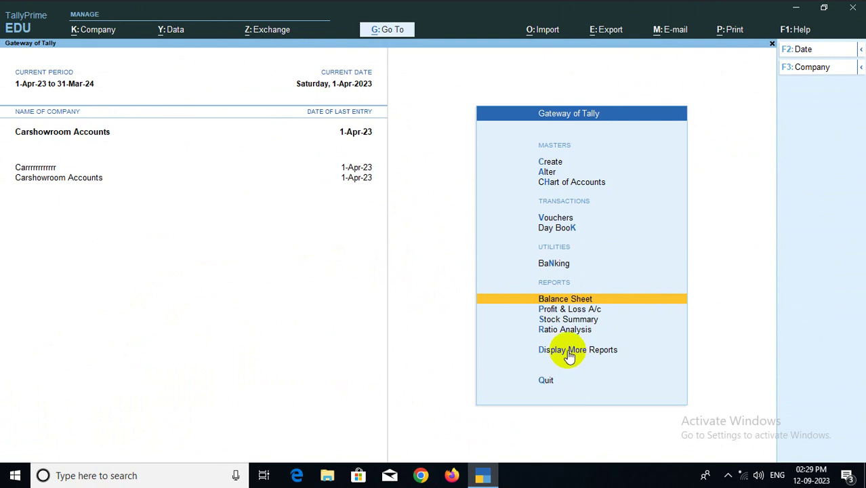
pyautogui.click(570, 357)
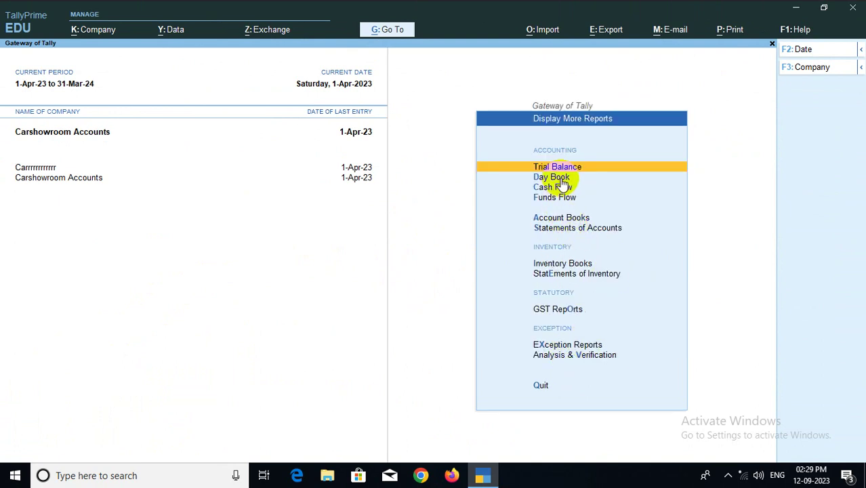
pyautogui.click(568, 221)
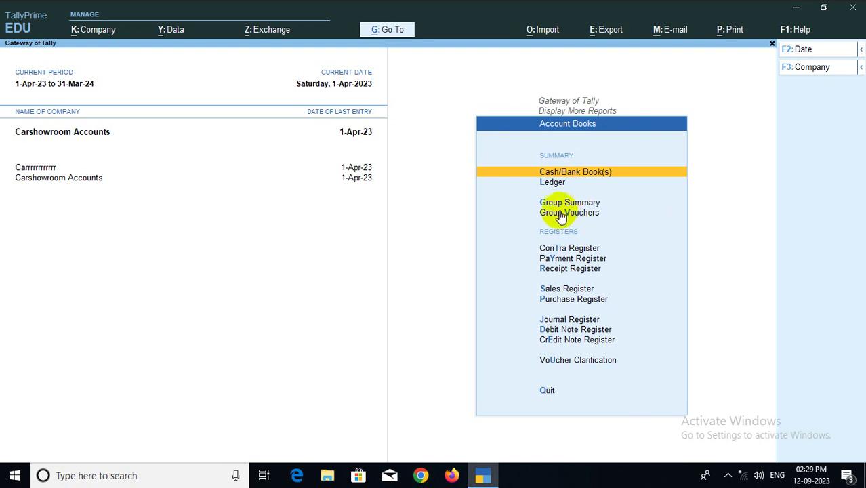
pyautogui.click(584, 175)
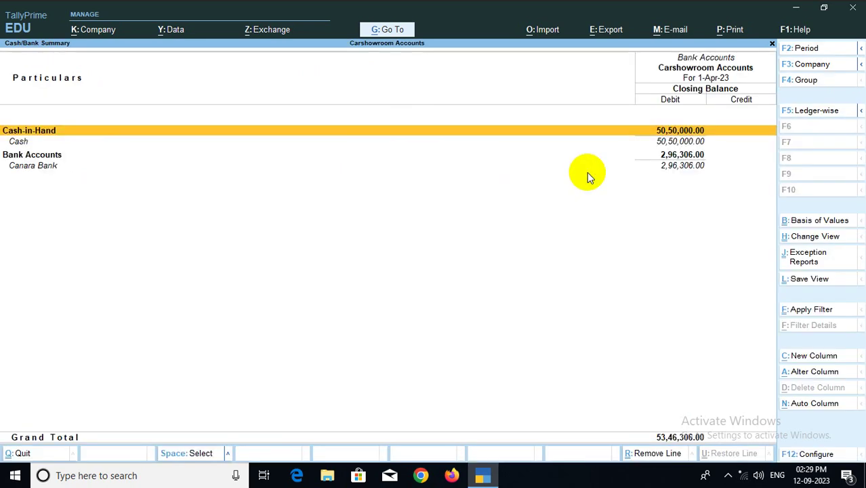
pyautogui.press('Return')
pyautogui.press('Return')
pyautogui.press('Return')
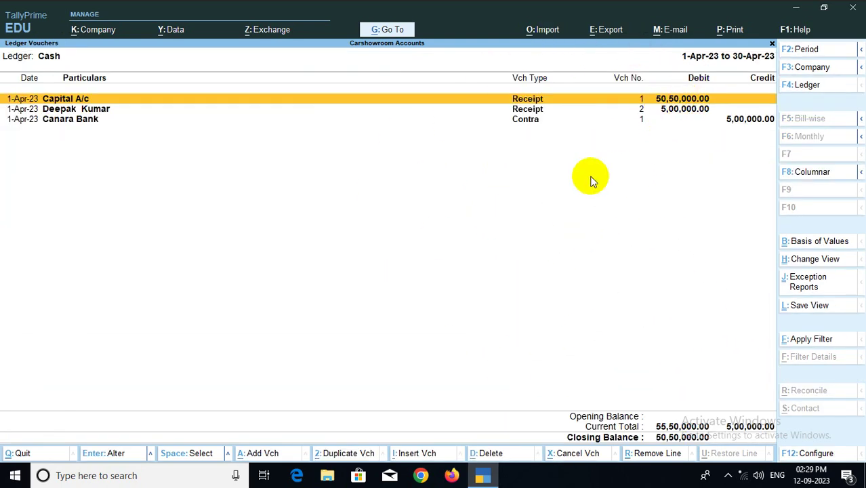
pyautogui.press('Escape')
pyautogui.press('Escape')
pyautogui.press('Escape')
pyautogui.press('Escape')
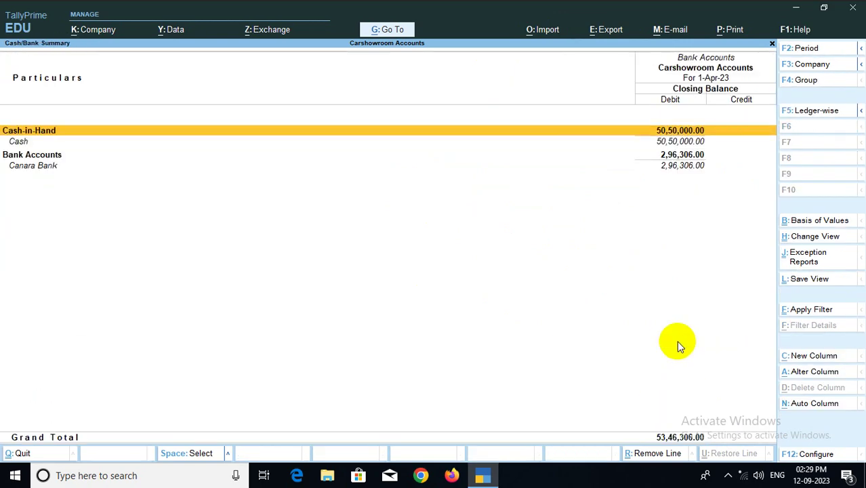
pyautogui.press('Escape')
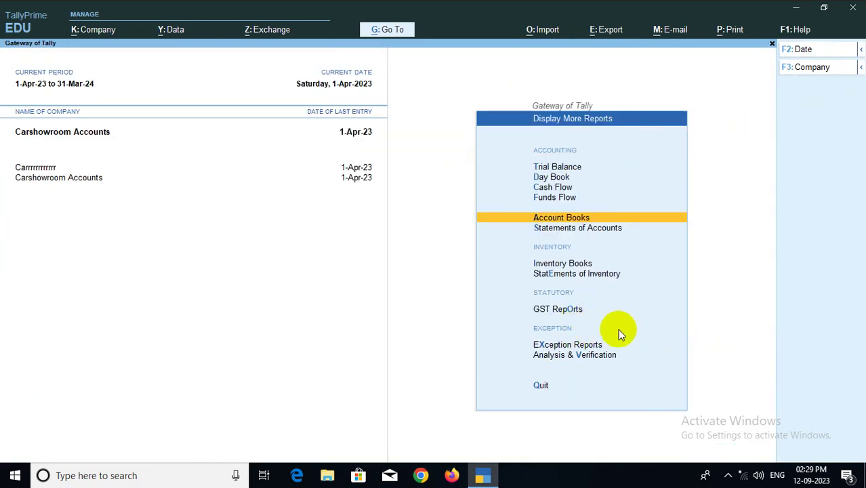
pyautogui.press('Escape')
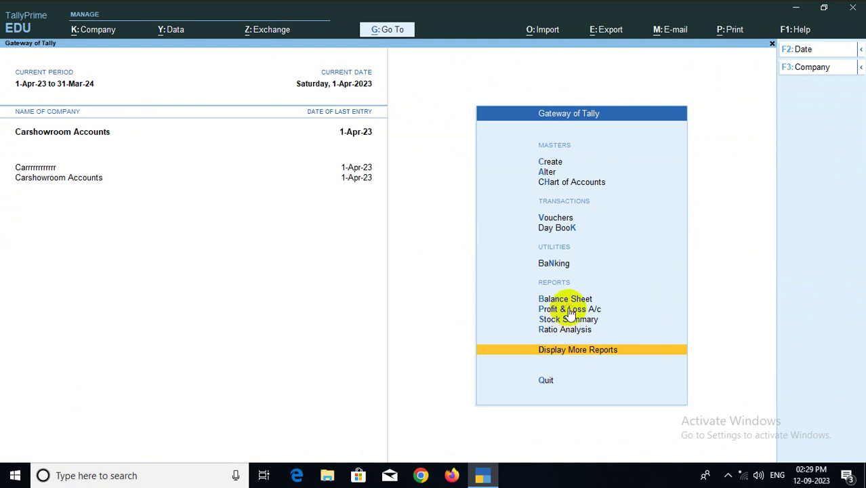
# Review the Profit & Loss A/c in detailed view, then start a new voucher
pyautogui.click(572, 310)
pyautogui.hotkey('alt', 'F5')
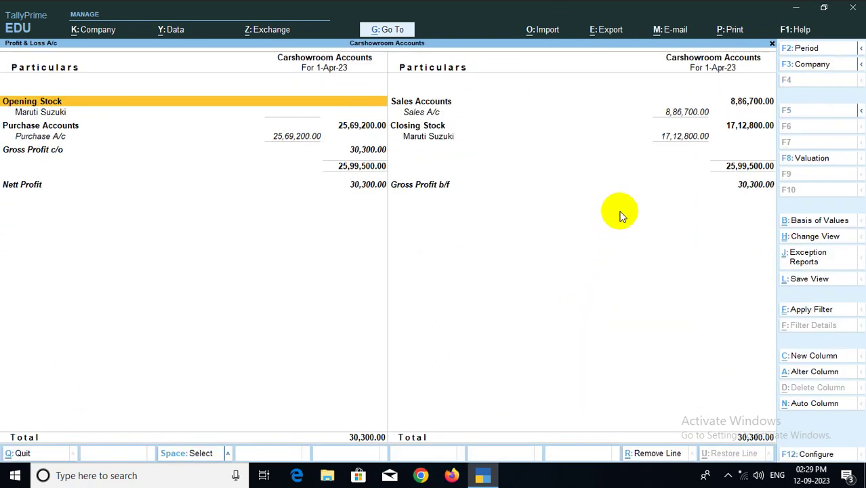
pyautogui.press('Escape')
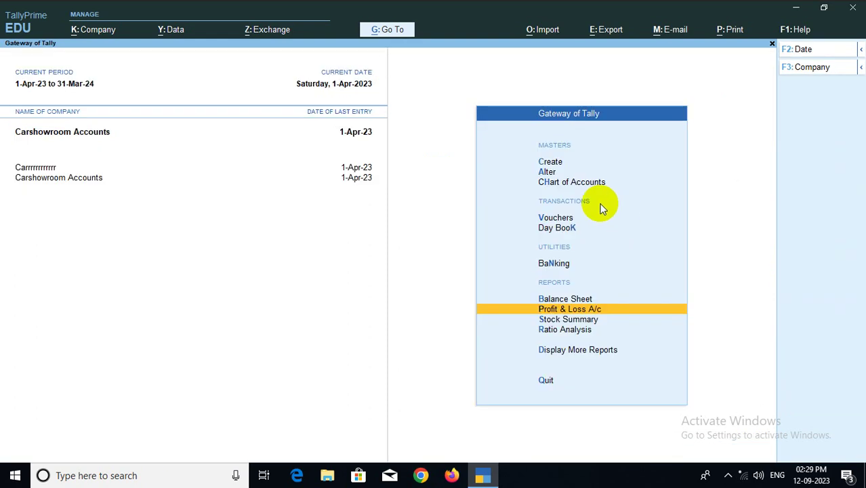
pyautogui.click(559, 219)
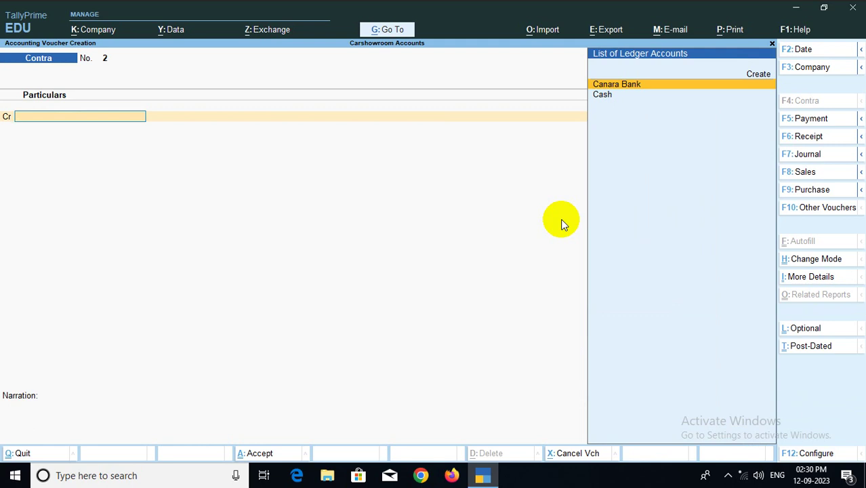
# Start a Sales voucher with Cash as party, skipping Dispatch Details
pyautogui.click(803, 174)
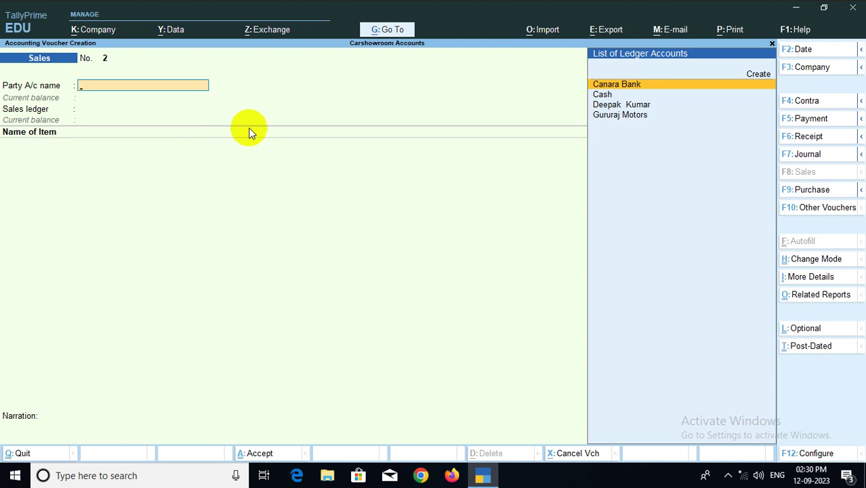
pyautogui.press('Down')
pyautogui.press('Return')
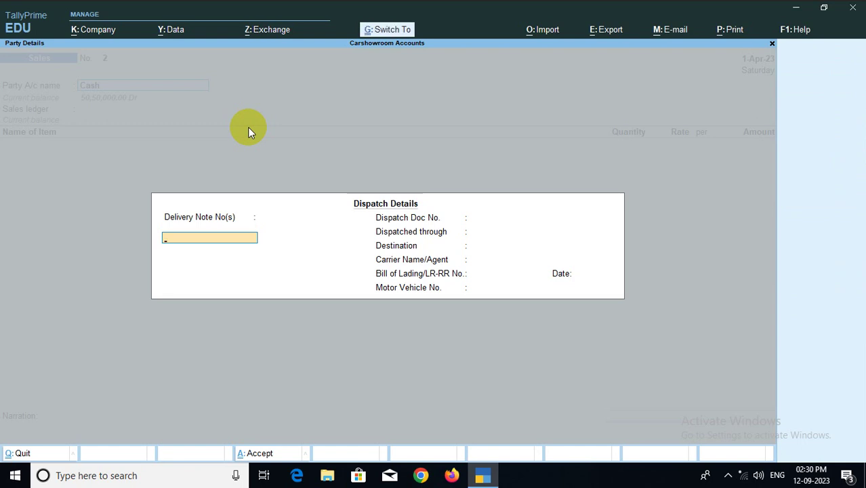
pyautogui.press('Return')
pyautogui.press('Return')
pyautogui.press('Return')
pyautogui.press('Return')
pyautogui.press('Return')
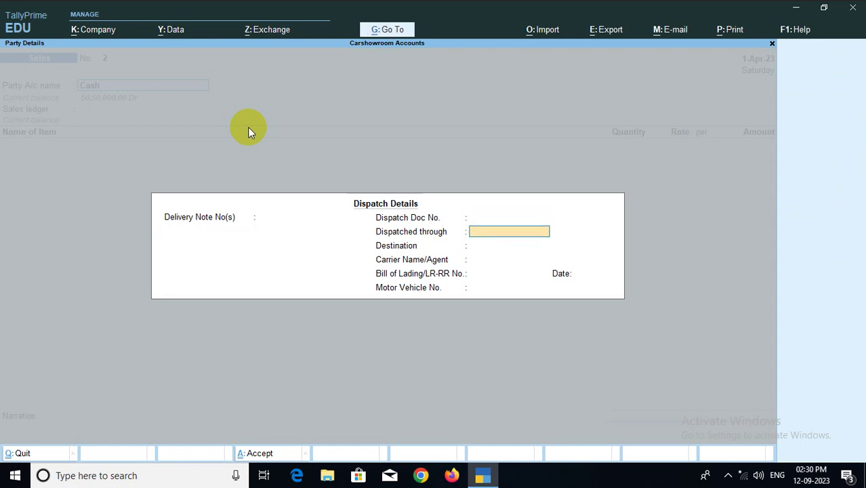
pyautogui.press('Return')
pyautogui.press('Return')
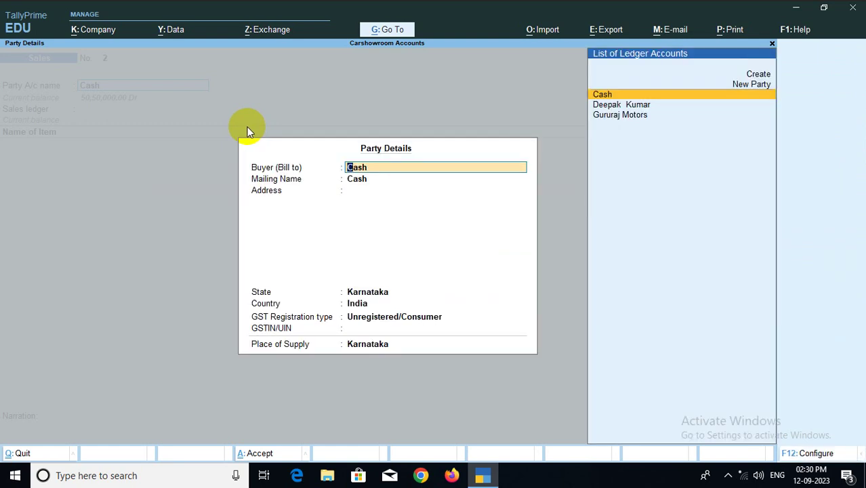
# Add a new buyer by name with Regular GST registration and Karnataka place of supply
pyautogui.press('Up')
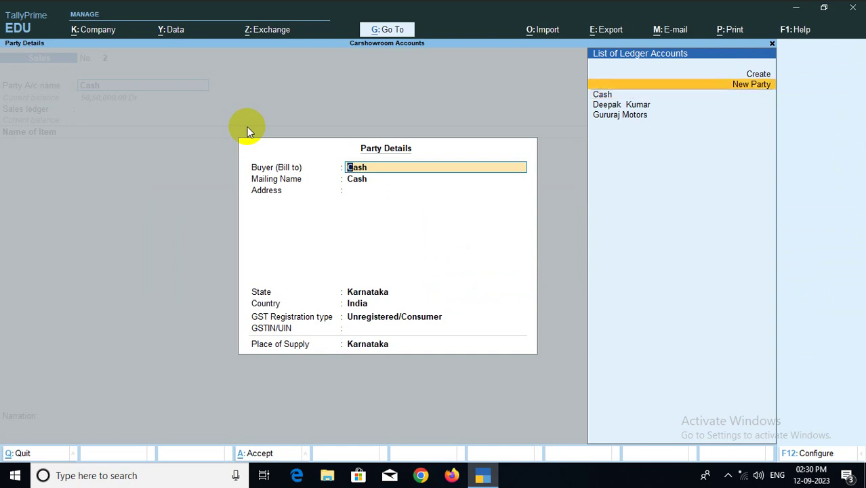
pyautogui.press('Return')
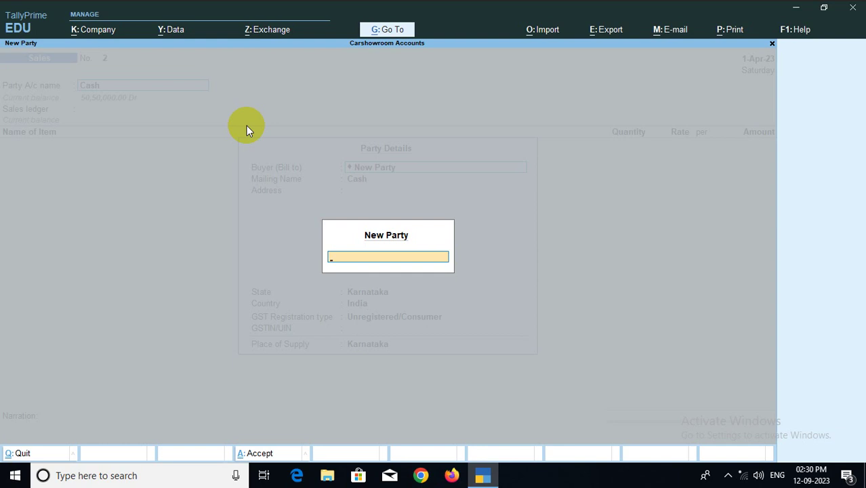
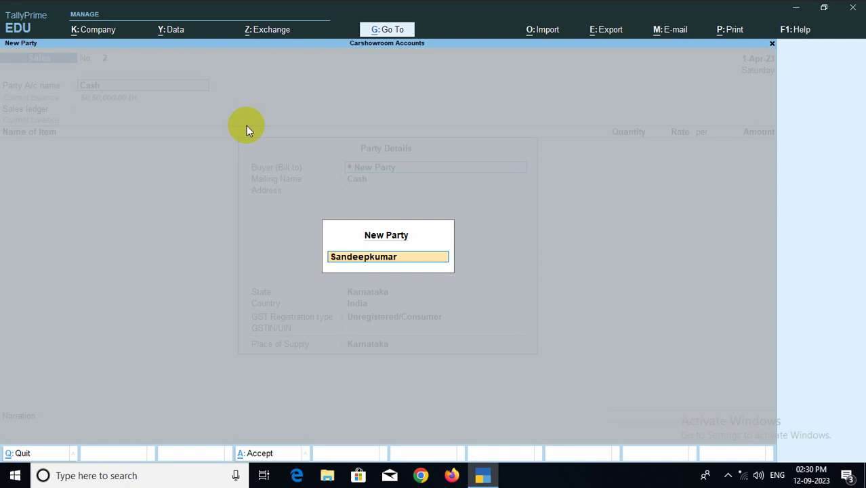
pyautogui.press('Return')
pyautogui.press('Return')
pyautogui.press('Return')
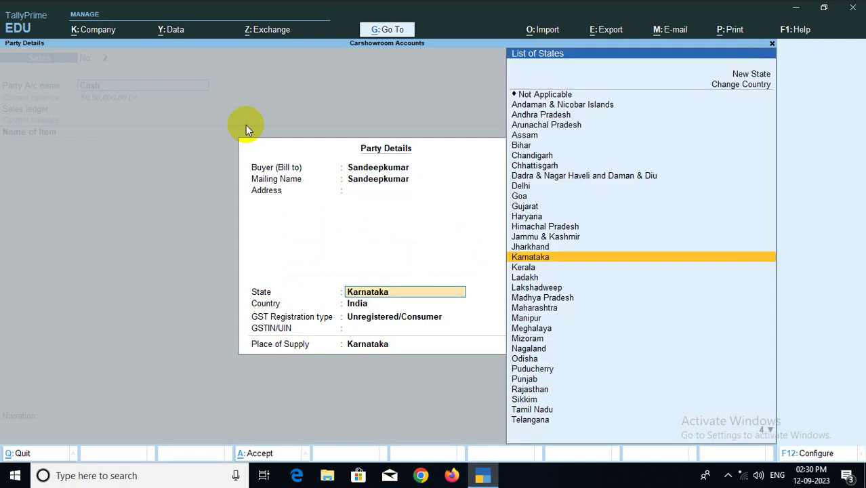
pyautogui.press('Return')
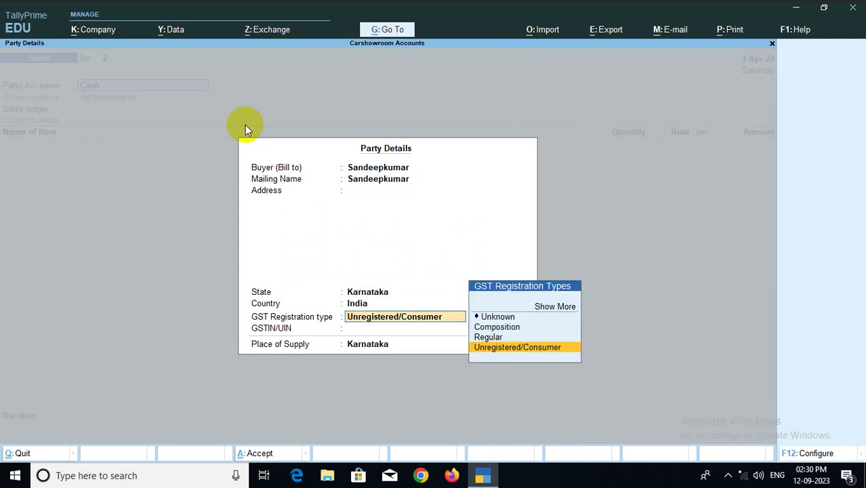
pyautogui.press('Up')
pyautogui.press('Return')
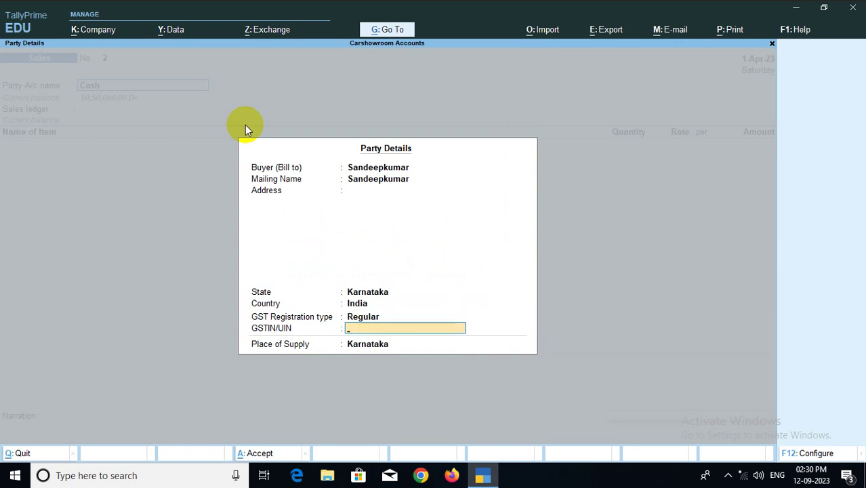
pyautogui.press('Return')
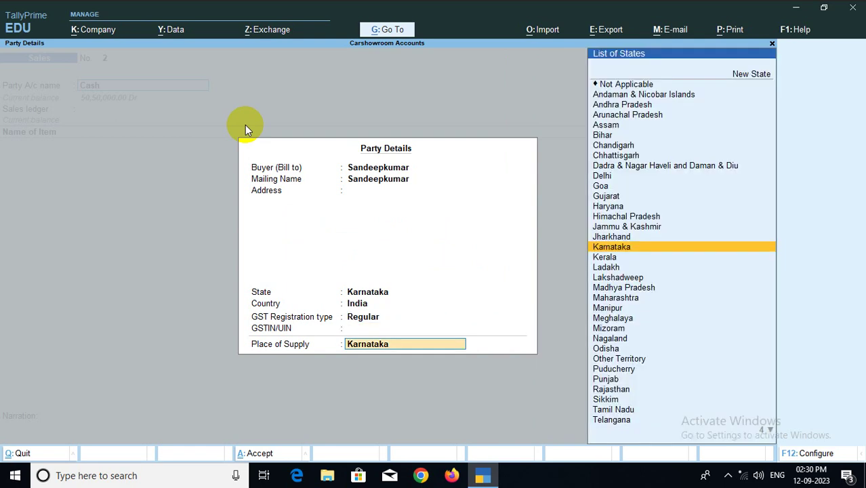
pyautogui.press('Return')
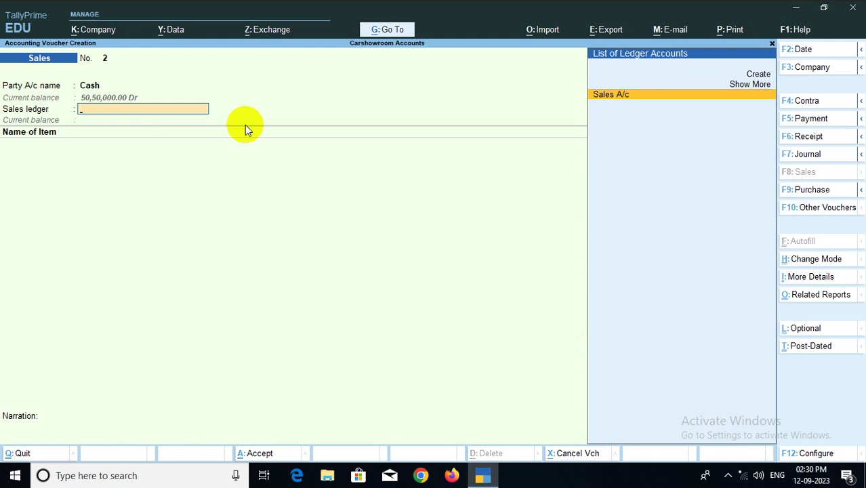
# Add a Celerio on the Sales A/c line from batch 85212365
pyautogui.press('Return')
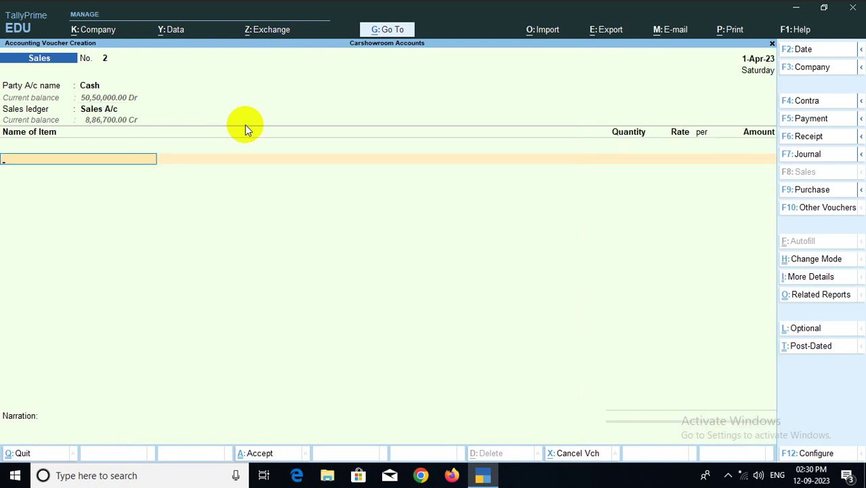
pyautogui.write('C')
pyautogui.press('Return')
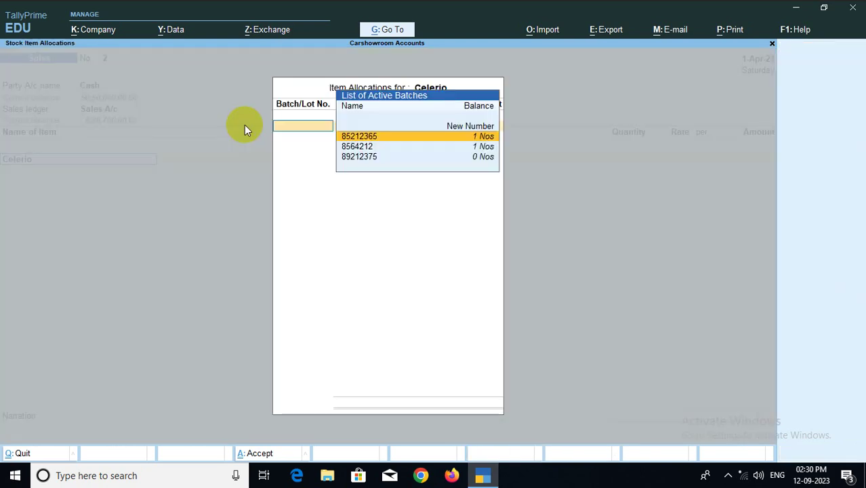
pyautogui.press('Down')
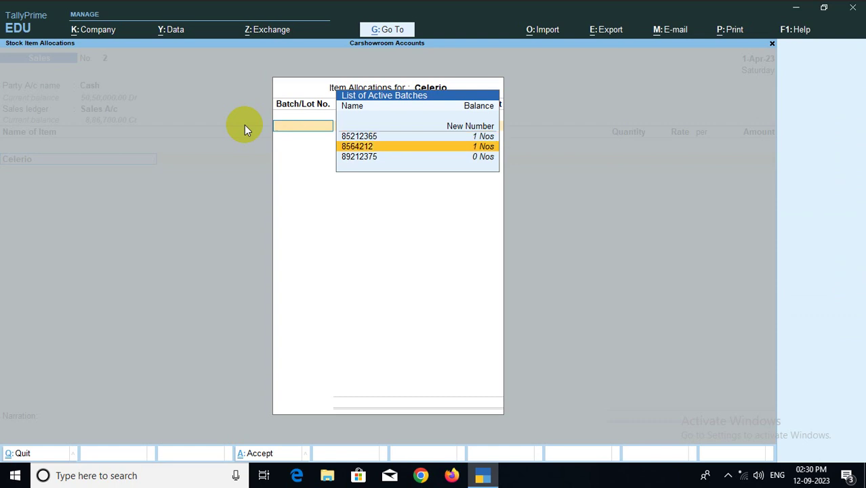
pyautogui.press('Up')
pyautogui.press('Return')
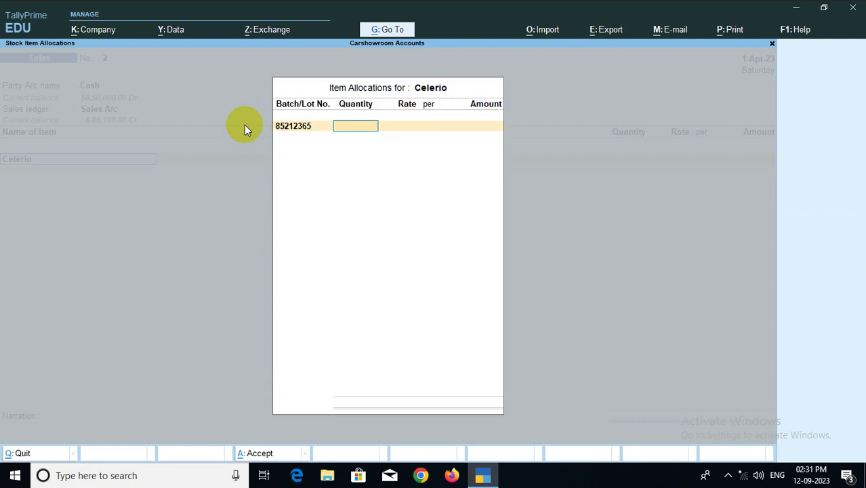
pyautogui.press('BackSpace')
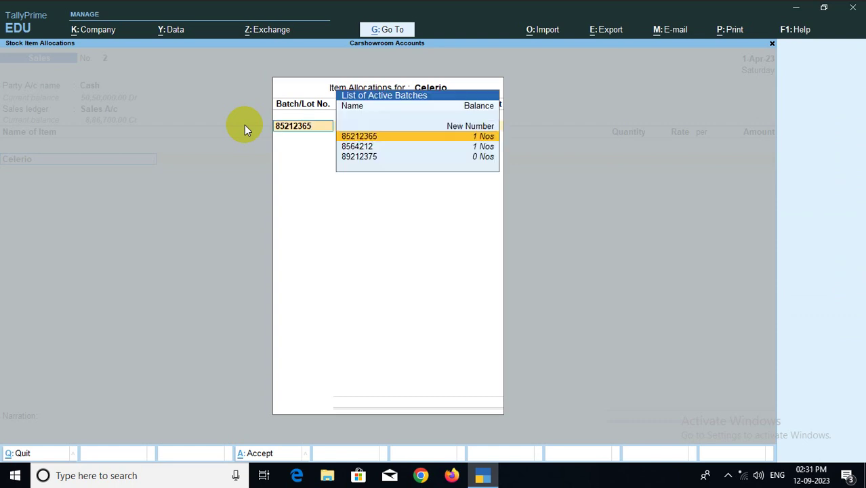
pyautogui.press('Down')
pyautogui.press('Down')
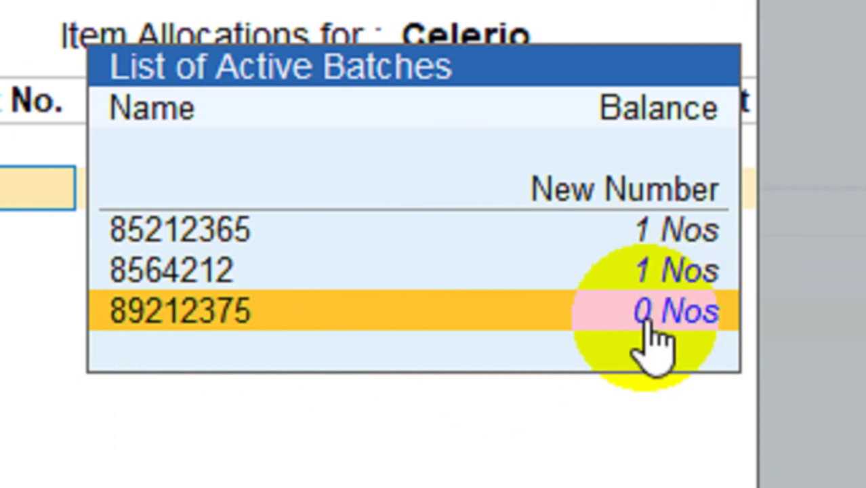
pyautogui.click(649, 233)
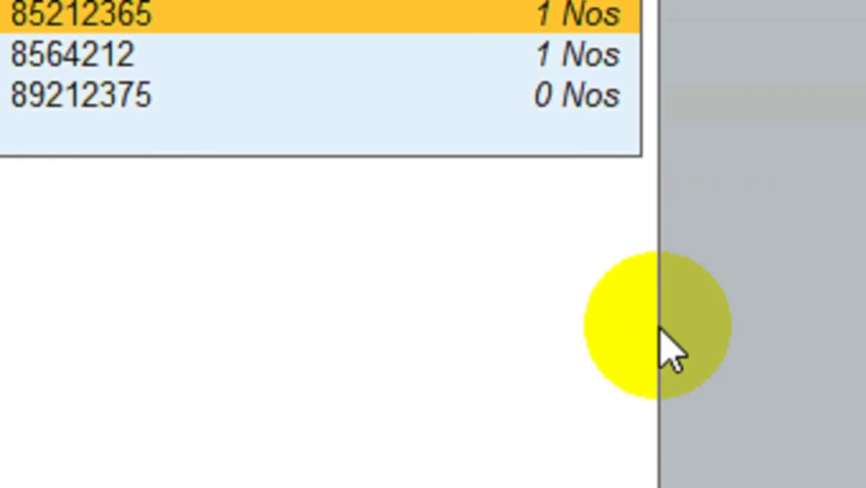
pyautogui.press('Return')
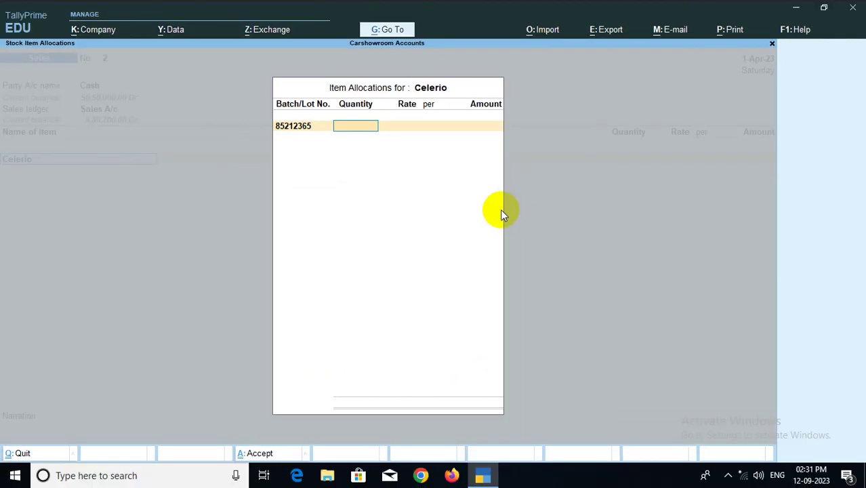
# Enter quantity 1 at a rate of 9,01,250 for the Celerio
pyautogui.write('1')
pyautogui.press('Return')
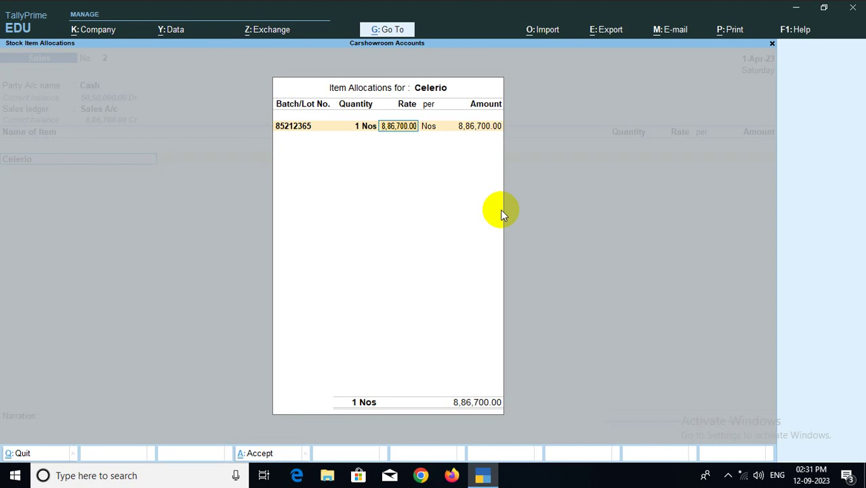
pyautogui.write('9,01,250')
pyautogui.press('Return')
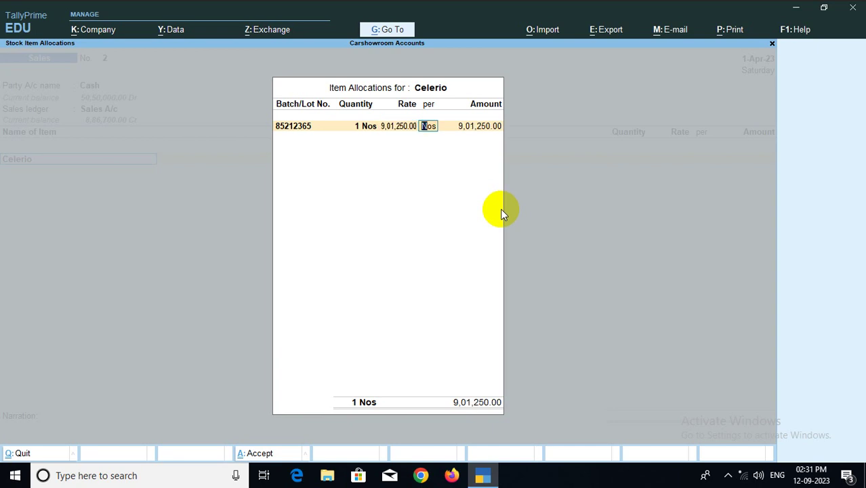
pyautogui.press('Return')
pyautogui.press('Return')
pyautogui.press('Return')
pyautogui.press('Return')
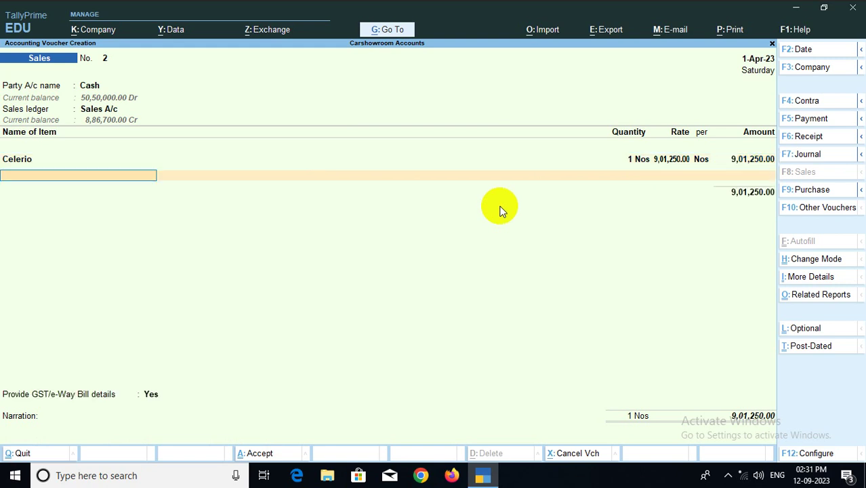
pyautogui.press('Return')
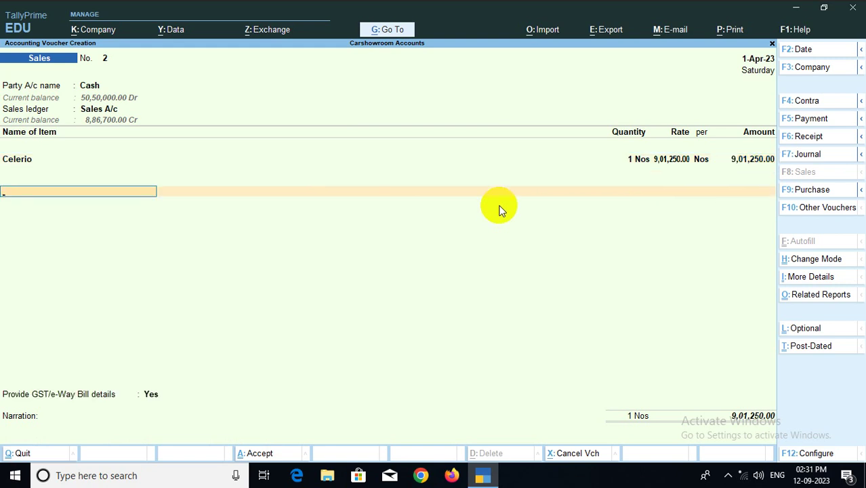
# Add CGST and SGST ledger lines, each 81,112.50
pyautogui.write('C')
pyautogui.press('Return')
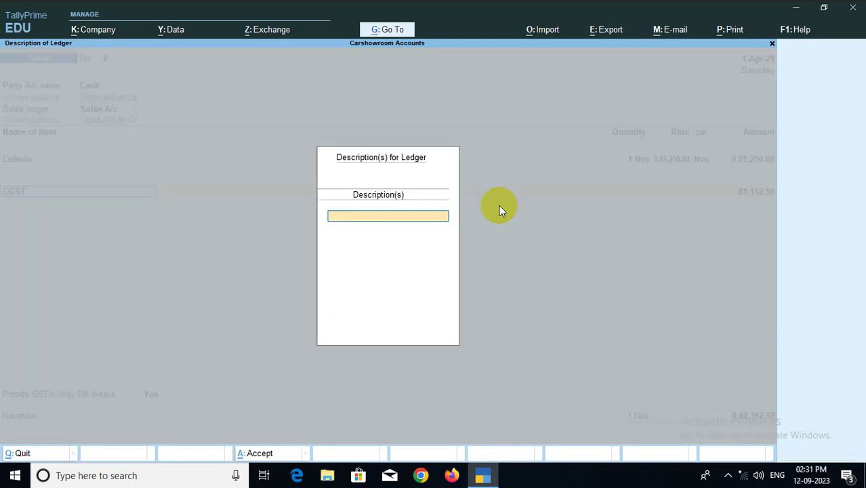
pyautogui.press('Return')
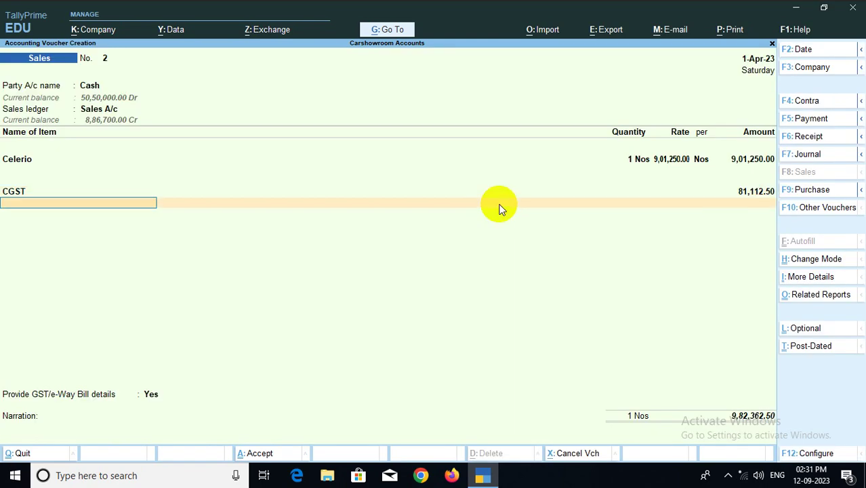
pyautogui.write('ds')
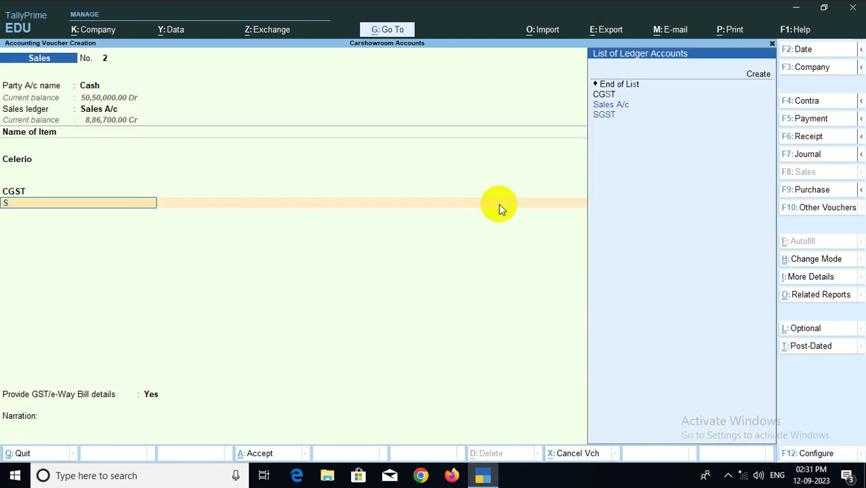
pyautogui.press('Down')
pyautogui.press('Down')
pyautogui.press('Return')
pyautogui.press('Return')
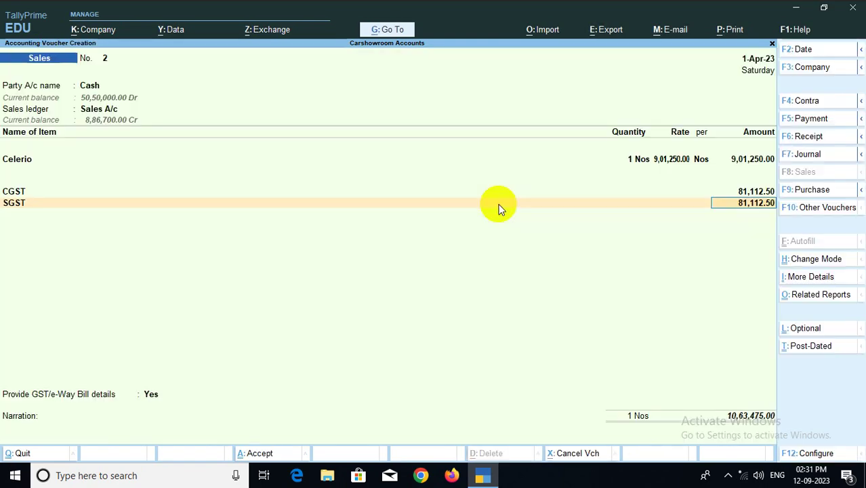
pyautogui.press('ctrl')
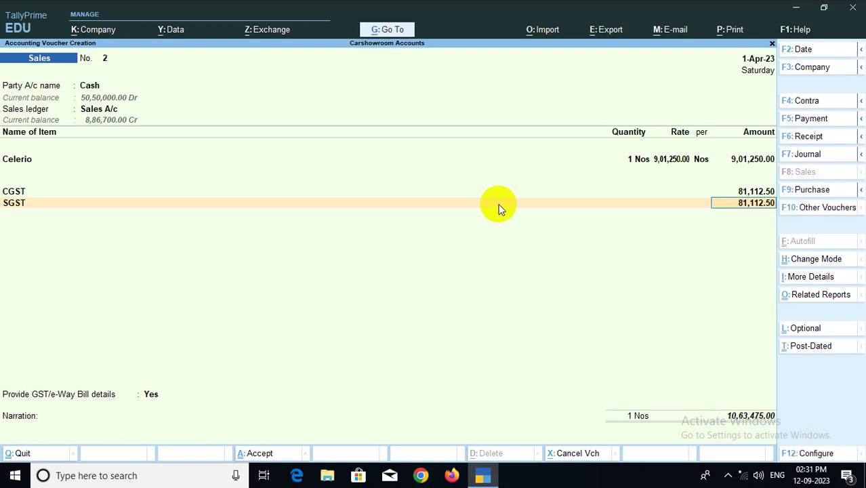
pyautogui.hotkey('ctrl', 'p')
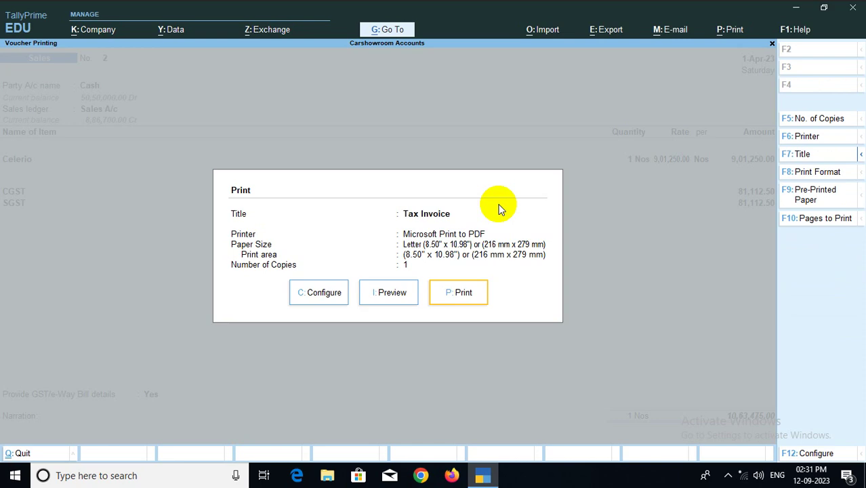
pyautogui.click(388, 291)
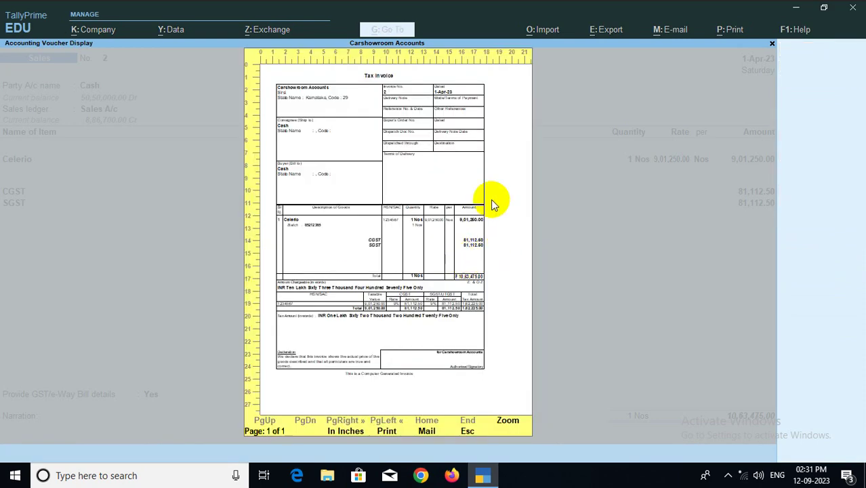
pyautogui.click(508, 421)
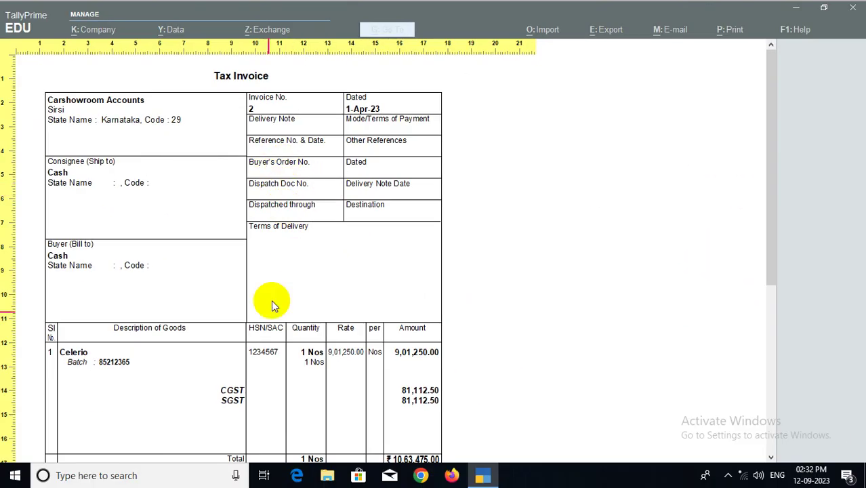
pyautogui.scroll(-4, 281, 332)
pyautogui.scroll(-1, 292, 369)
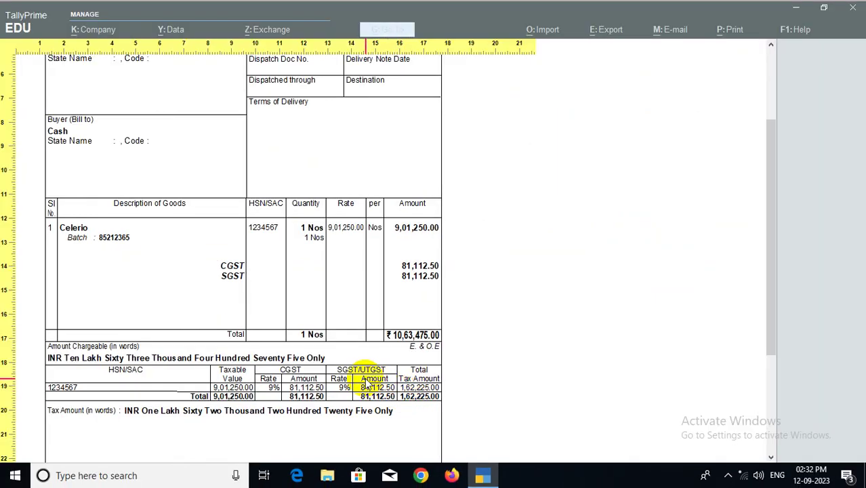
pyautogui.click(339, 369)
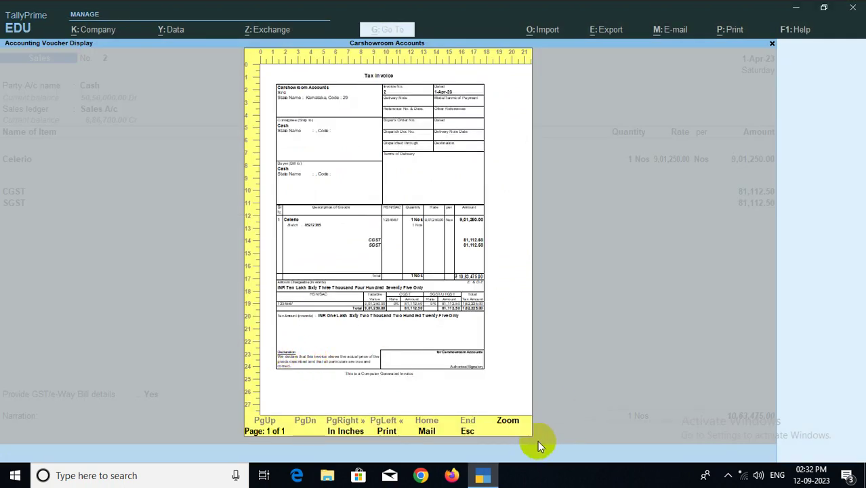
pyautogui.press('Escape')
pyautogui.press('Escape')
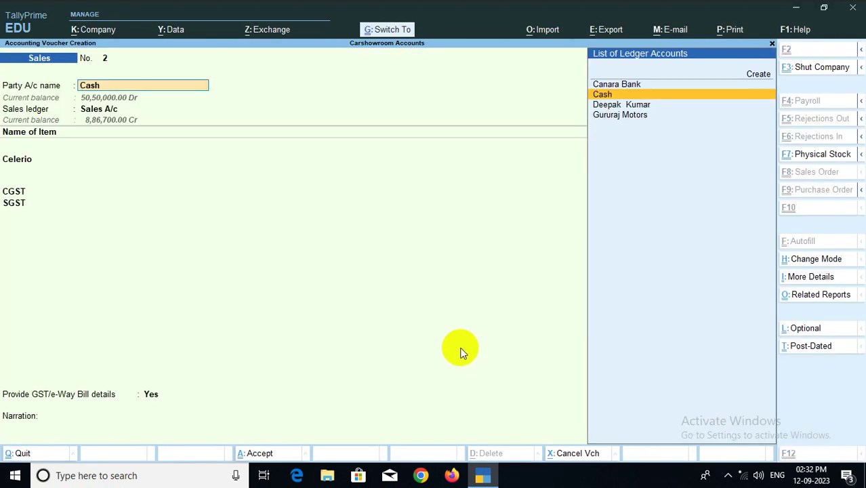
# Save Sales voucher No. 2, declining the e-Way Bill prompt
pyautogui.hotkey('ctrl', 'a')
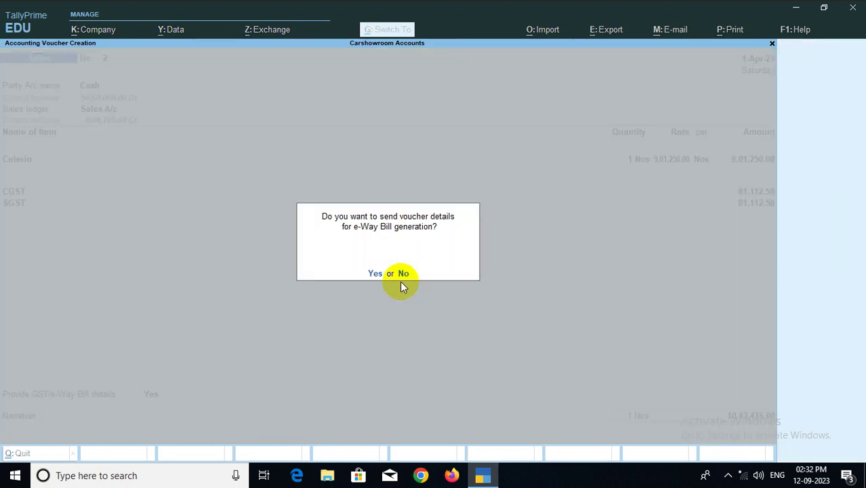
pyautogui.click(405, 273)
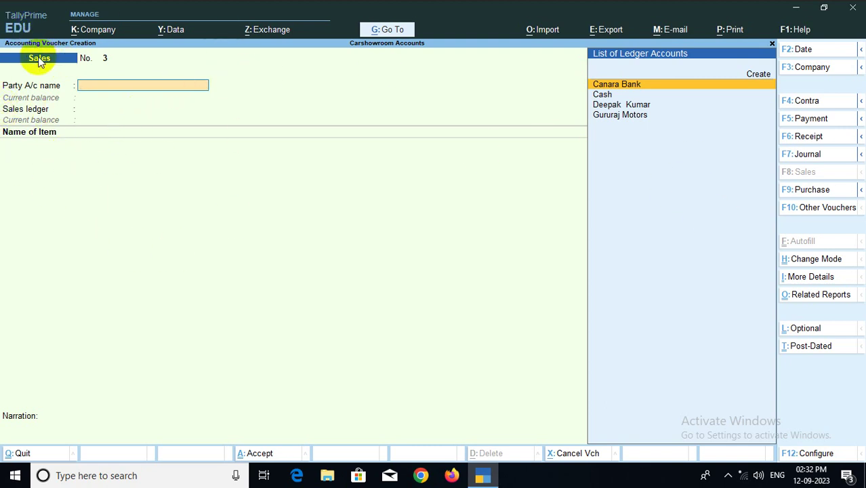
# Switch Sales voucher No. 3 to Accounting Invoice mode with Cash as party
pyautogui.hotkey('ctrl', 'h')
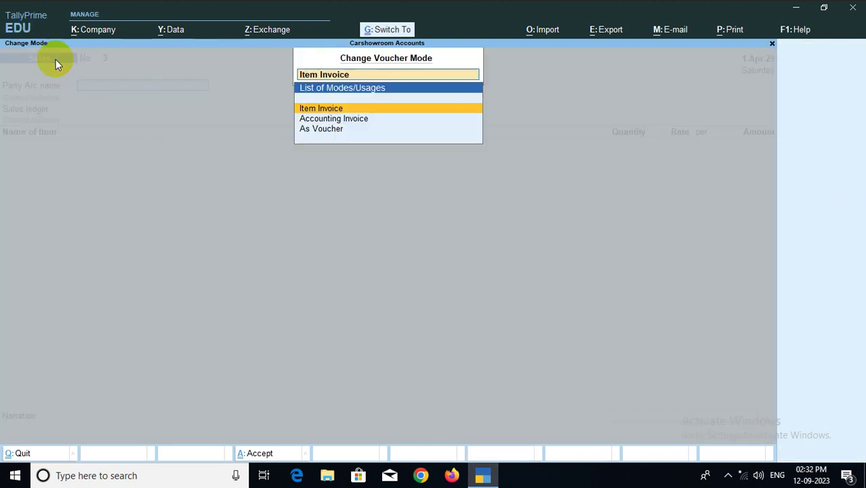
pyautogui.click(344, 119)
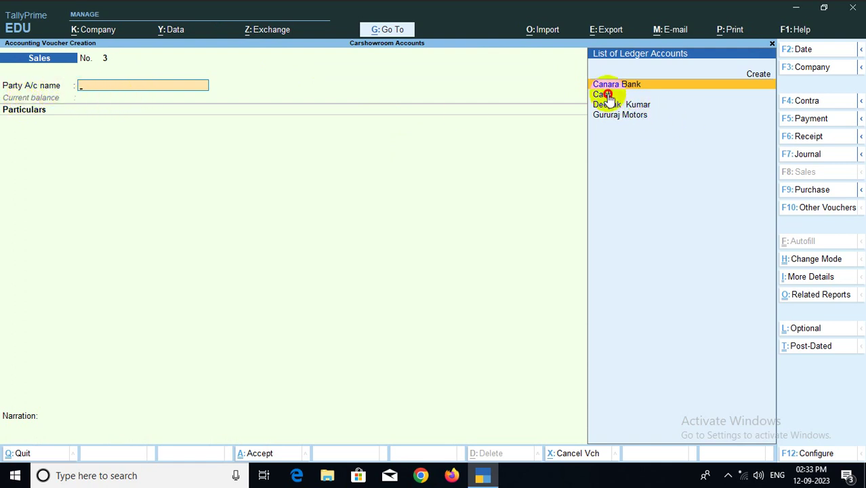
pyautogui.press('Return')
pyautogui.press('Return')
pyautogui.press('Return')
pyautogui.press('Return')
pyautogui.press('Return')
pyautogui.press('Return')
pyautogui.press('Return')
pyautogui.press('Return')
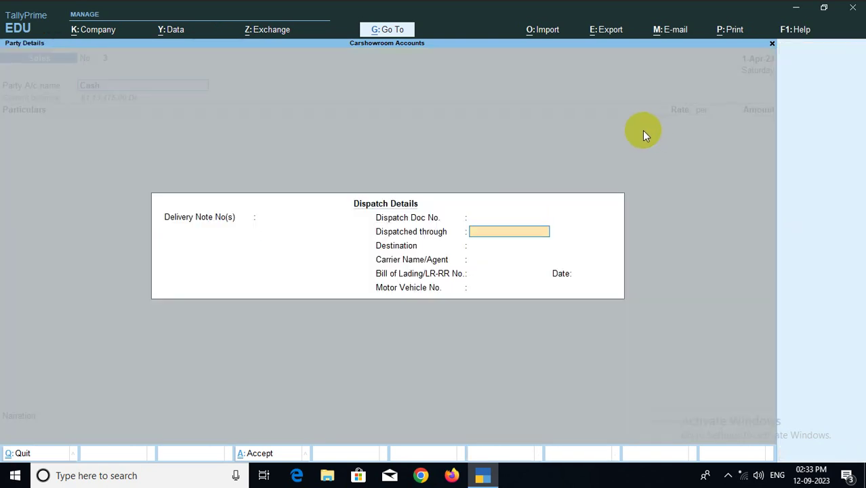
pyautogui.press('Return')
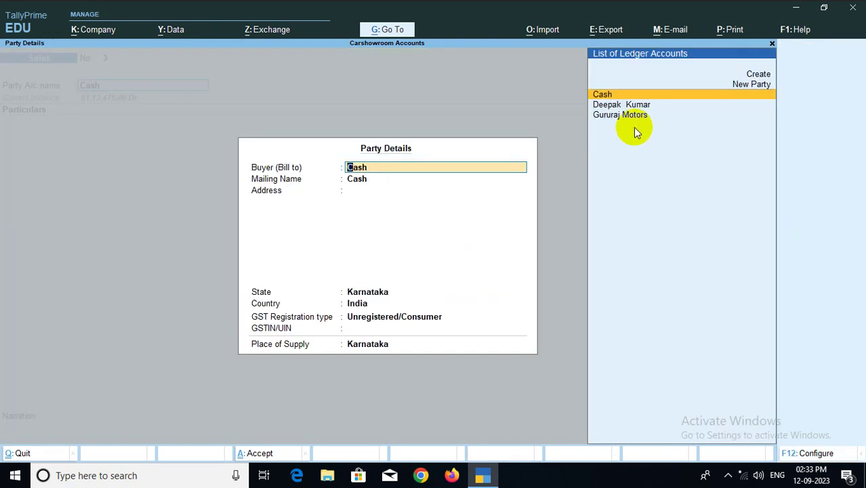
# Add a new buyer party by name and accept the party details
pyautogui.press('Up')
pyautogui.press('Return')
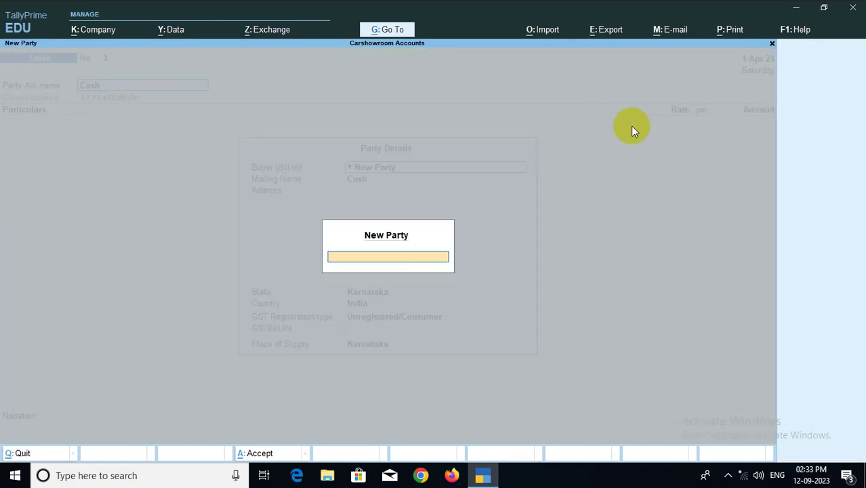
pyautogui.write('Anand')
pyautogui.press('Return')
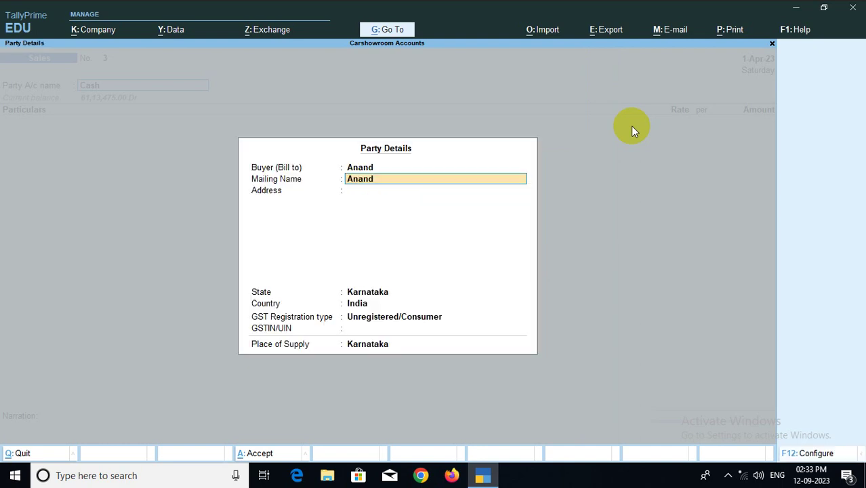
pyautogui.press('Return')
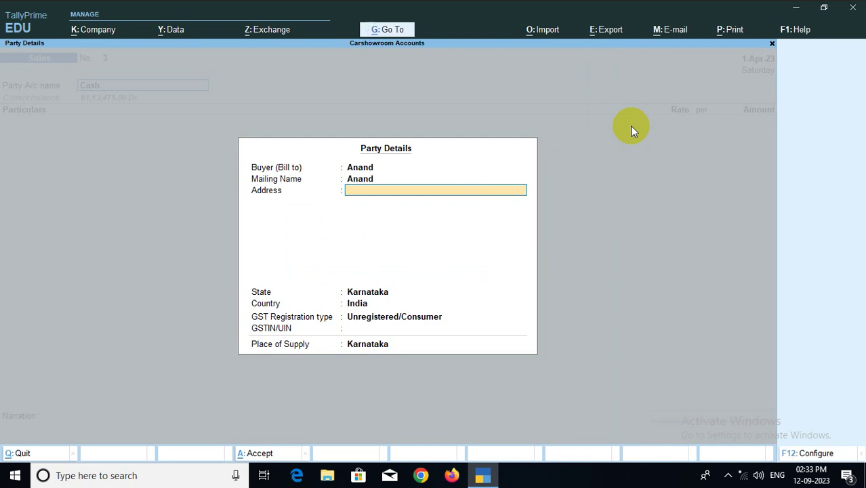
pyautogui.hotkey('ctrl', 'a')
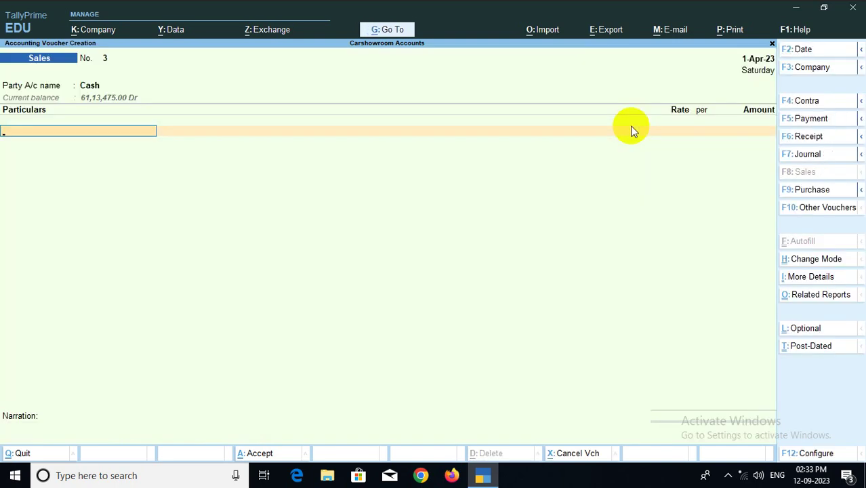
# Create a new ledger named Car Service Charges
pyautogui.press('alt')
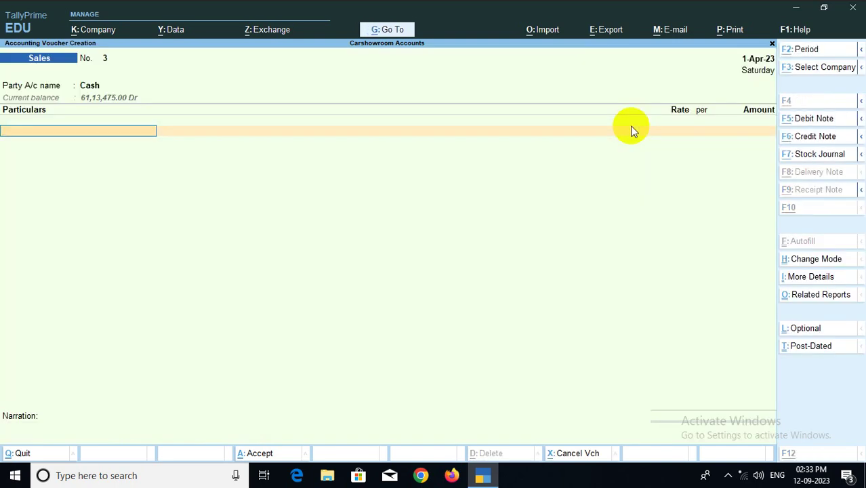
pyautogui.hotkey('alt', 'c')
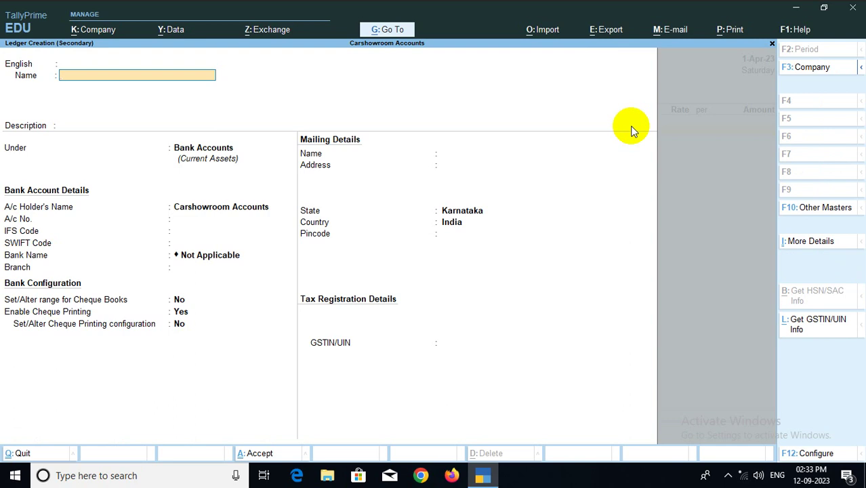
pyautogui.write('Se')
pyautogui.write('rvi')
pyautogui.press('BackSpace')
pyautogui.write('vice D')
pyautogui.press('BackSpace')
pyautogui.write('Charge')
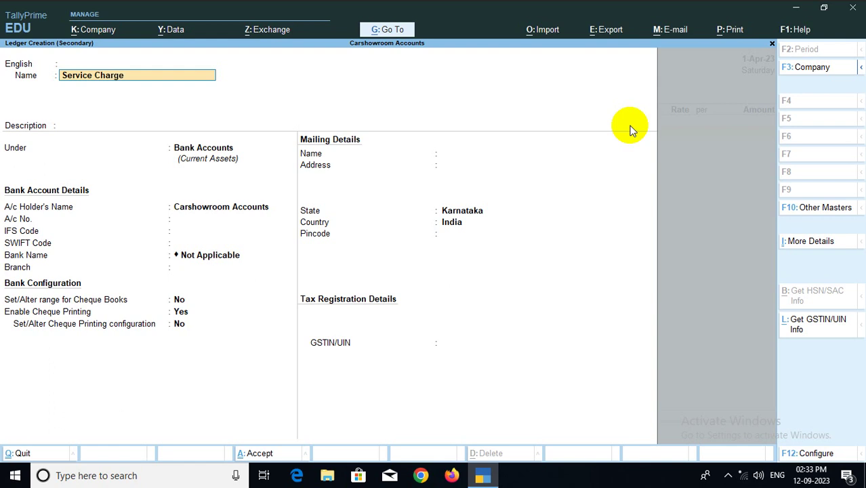
pyautogui.write('sCar')
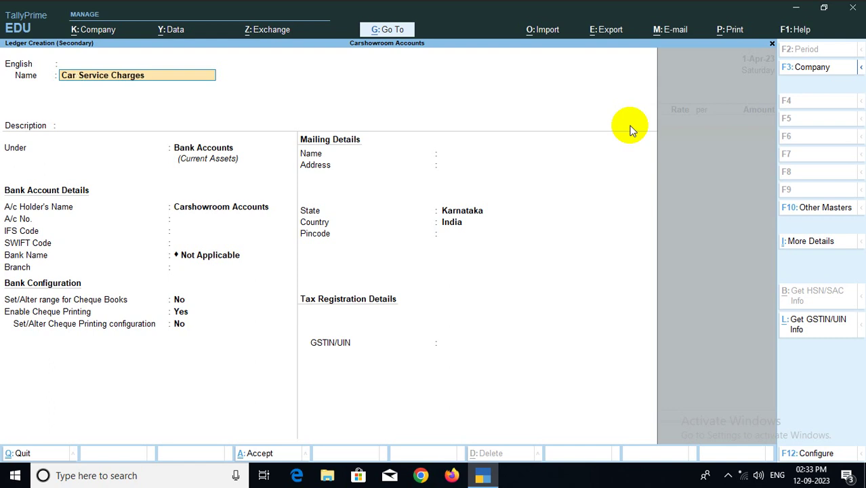
pyautogui.press('Return')
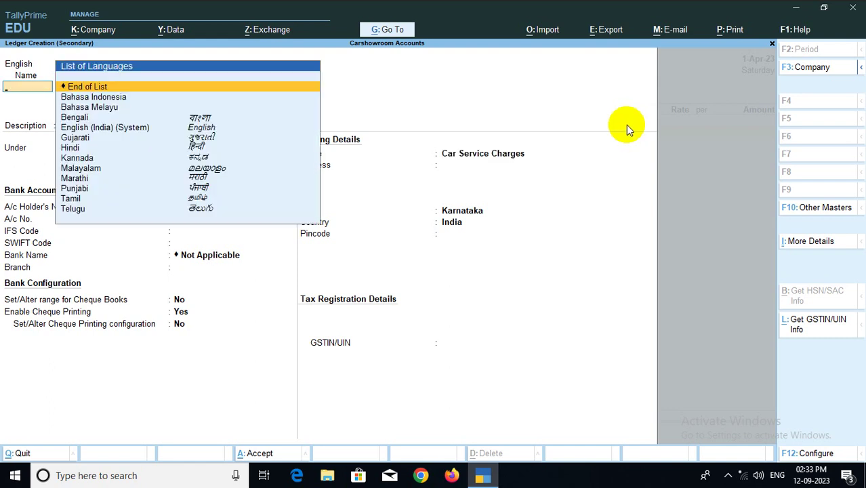
pyautogui.press('Return')
pyautogui.press('Return')
# Place the ledger under Direct Incomes with GST Applicable
pyautogui.write('In')
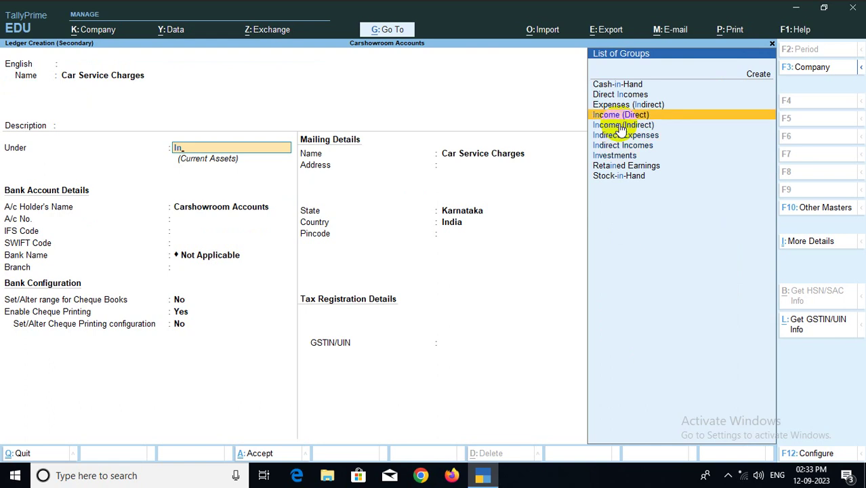
pyautogui.press('Down')
pyautogui.press('Down')
pyautogui.press('Down')
pyautogui.press('Up')
pyautogui.press('Up')
pyautogui.press('Up')
pyautogui.press('Up')
pyautogui.press('Up')
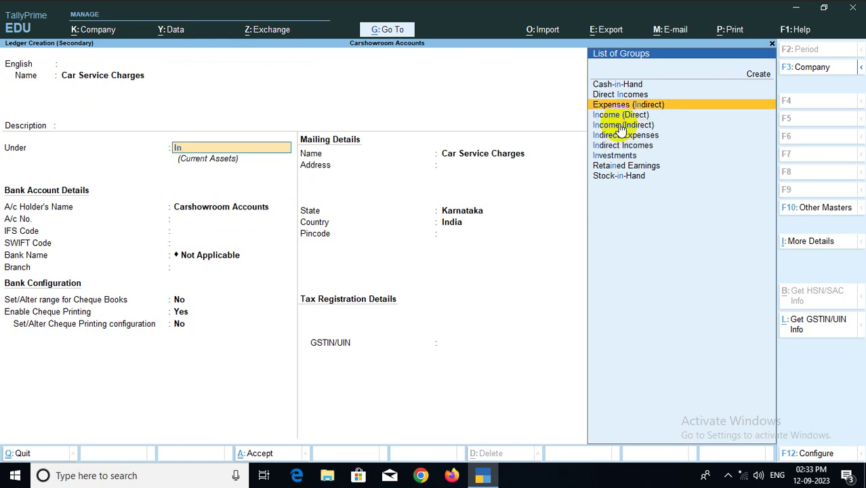
pyautogui.press('Return')
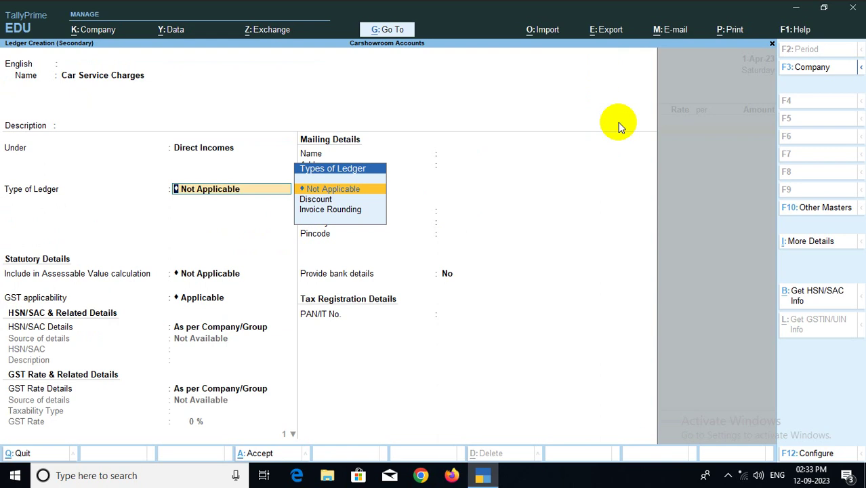
pyautogui.press('Return')
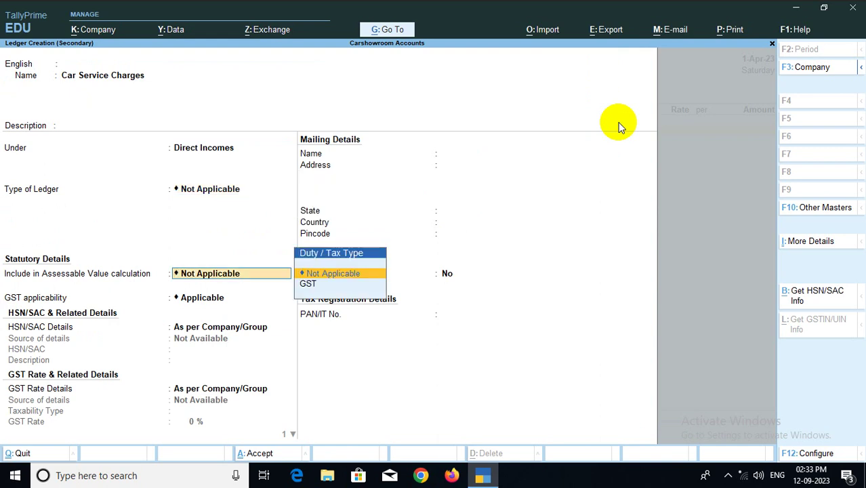
pyautogui.press('Return')
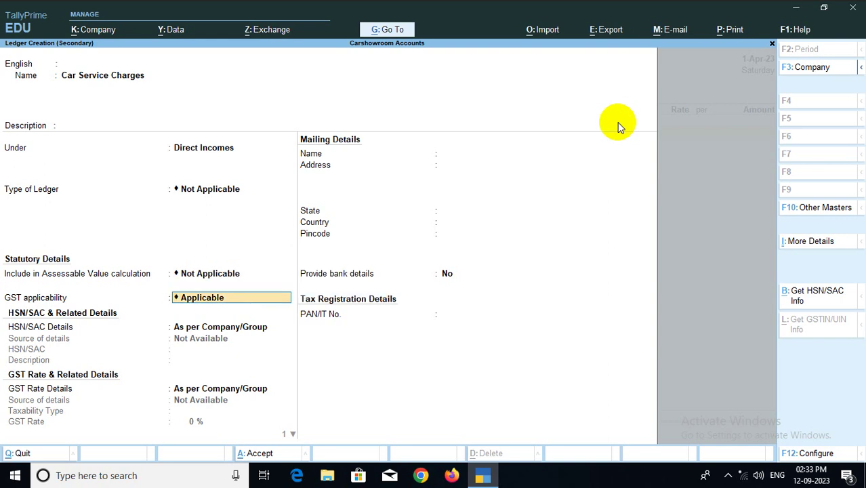
pyautogui.press('Return')
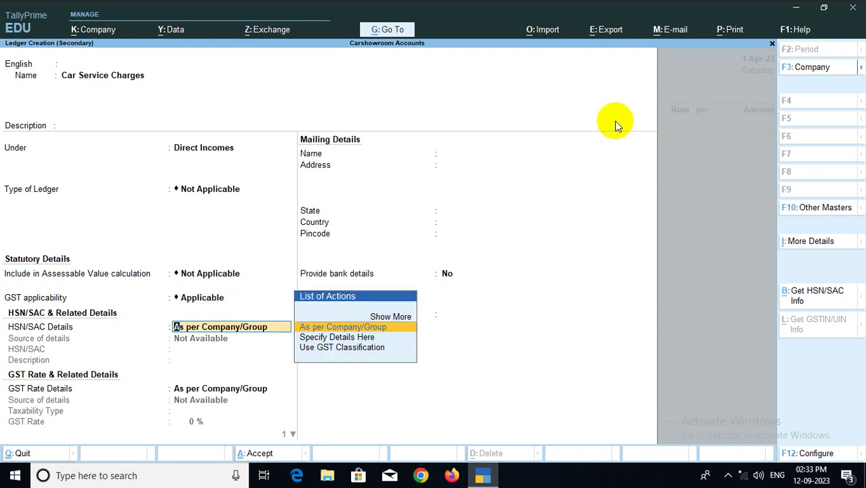
# Specify GST rate details on the ledger: Taxable at 12%, supply type Goods
pyautogui.press('Down')
pyautogui.press('Return')
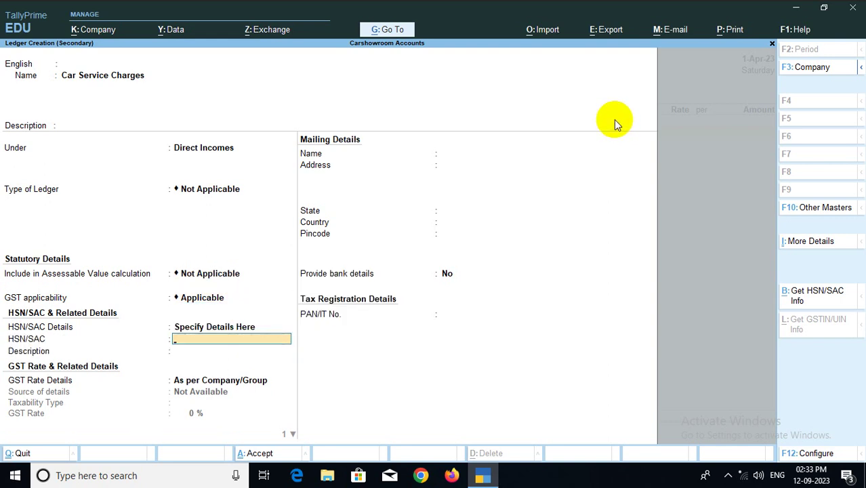
pyautogui.press('Return')
pyautogui.press('Return')
pyautogui.press('Return')
pyautogui.press('BackSpace')
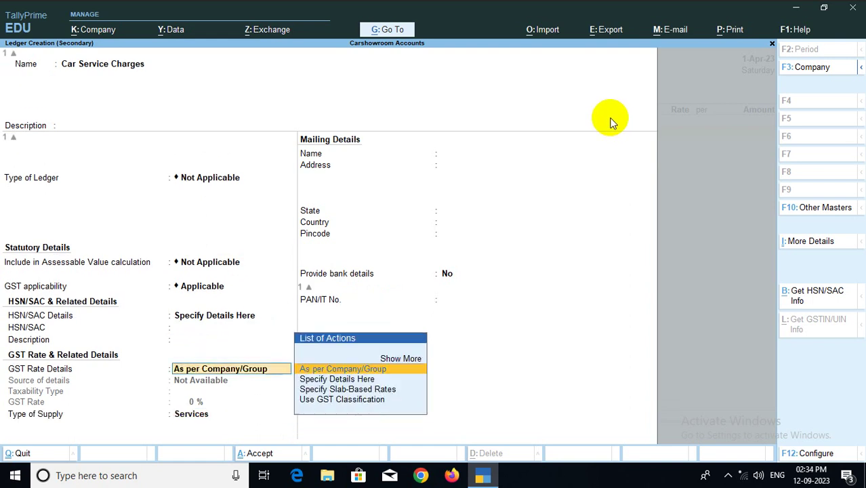
pyautogui.press('Down')
pyautogui.press('Return')
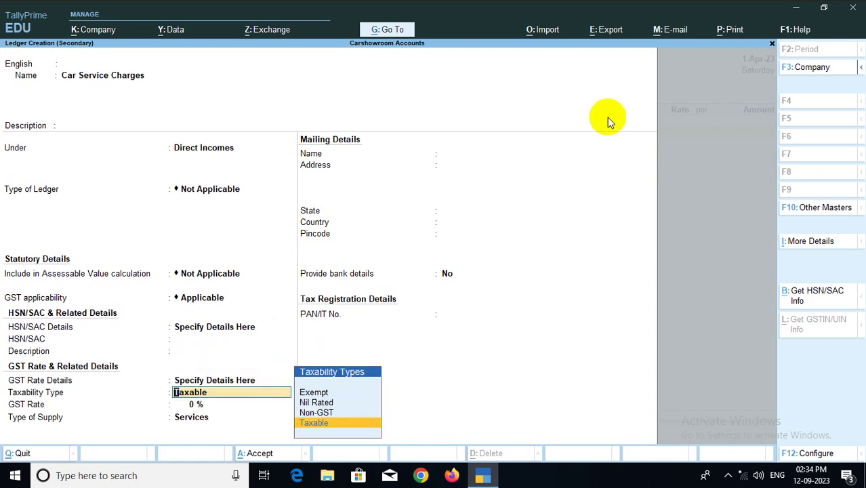
pyautogui.press('Return')
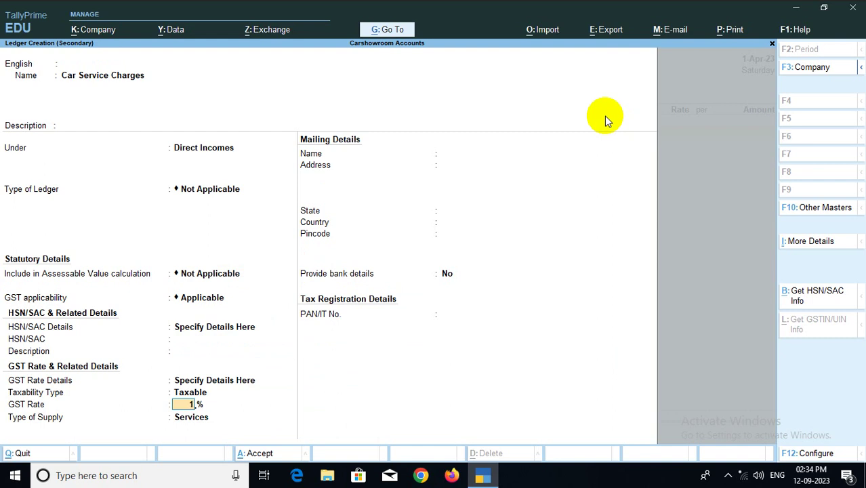
pyautogui.write('12')
pyautogui.press('Return')
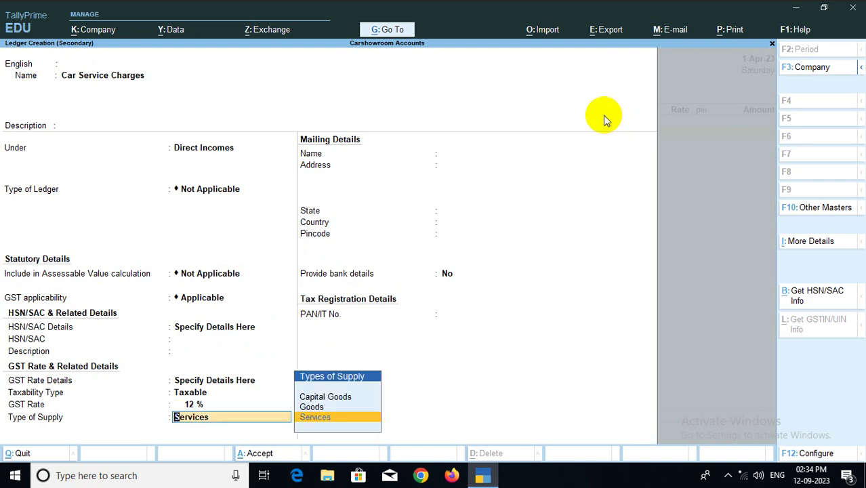
pyautogui.press('Up')
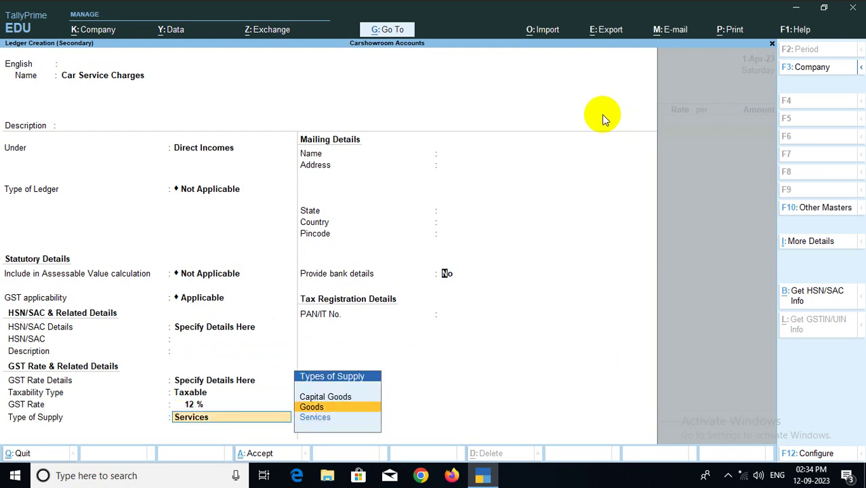
pyautogui.press('Return')
pyautogui.press('Return')
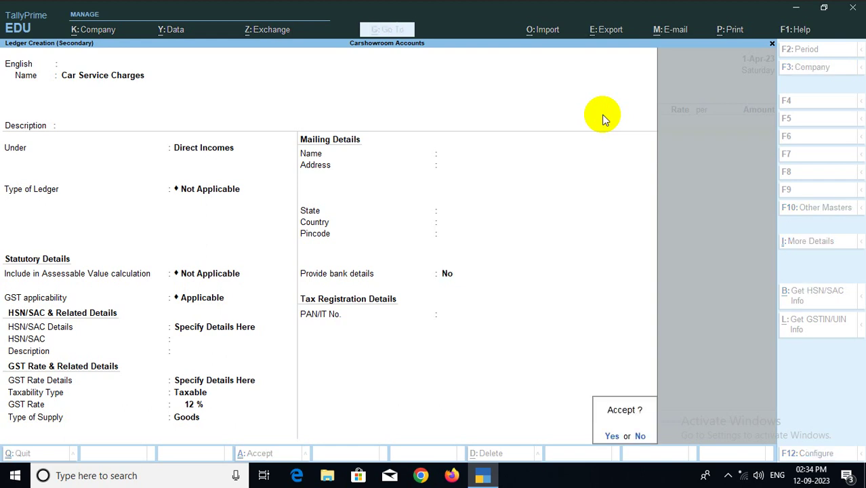
pyautogui.press('Return')
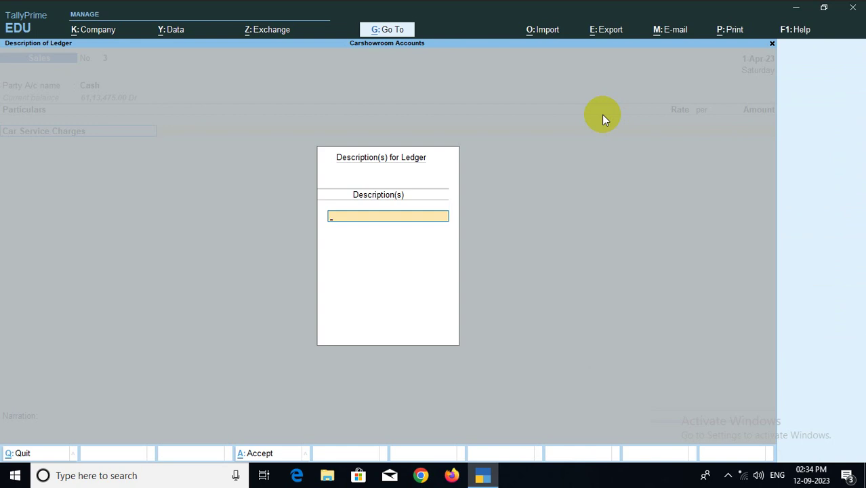
# Enter service descriptions Oil Change, Tyre Balnce and Water Service with a 2,600.00 amount
pyautogui.write('Oil Change')
pyautogui.press('Return')
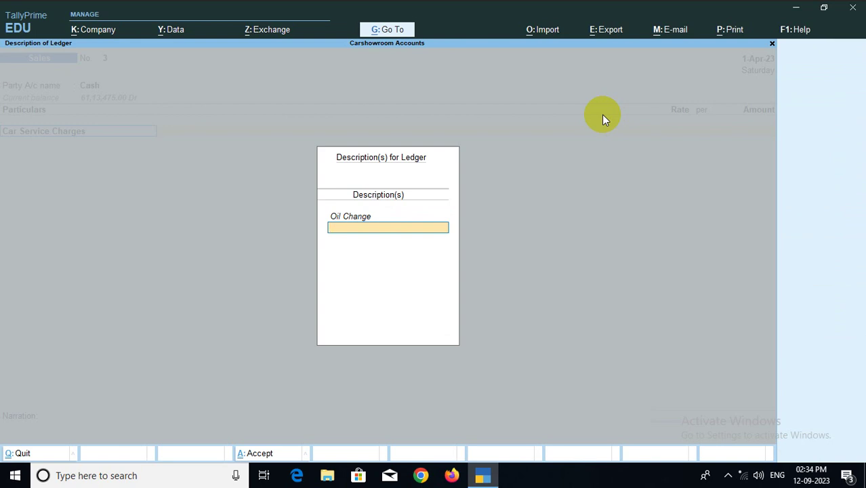
pyautogui.write('Tyre Balnce')
pyautogui.press('Return')
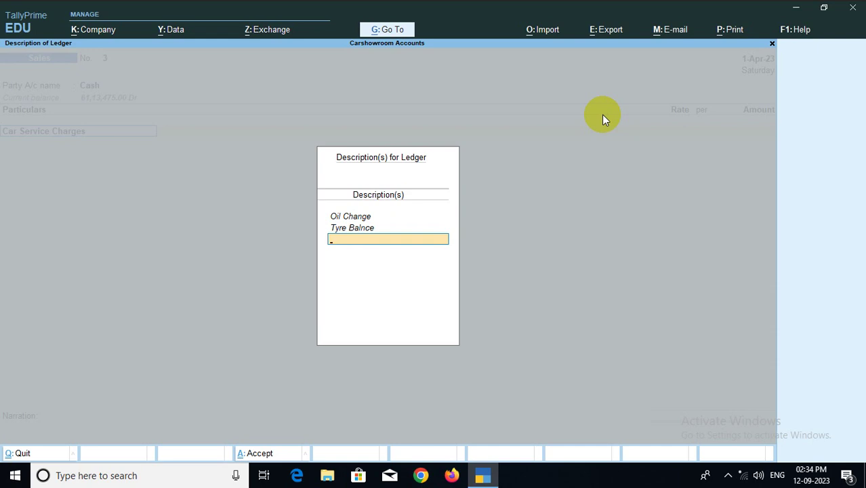
pyautogui.write('Water Service')
pyautogui.press('Return')
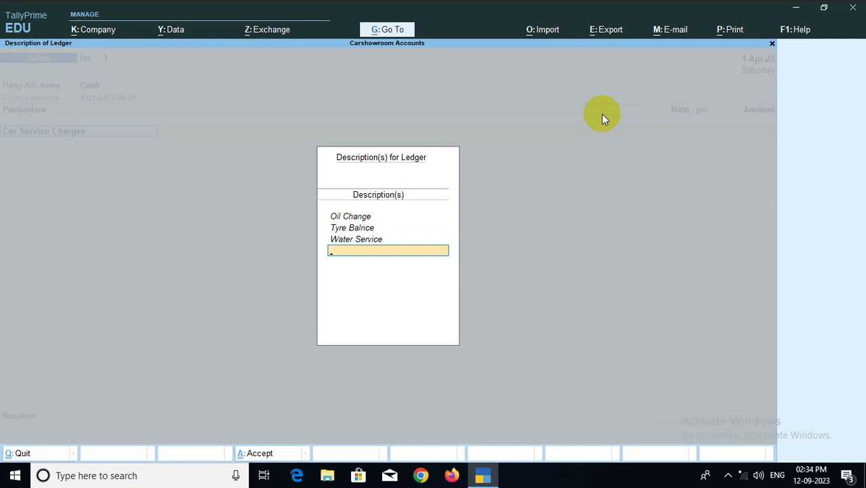
pyautogui.press('Return')
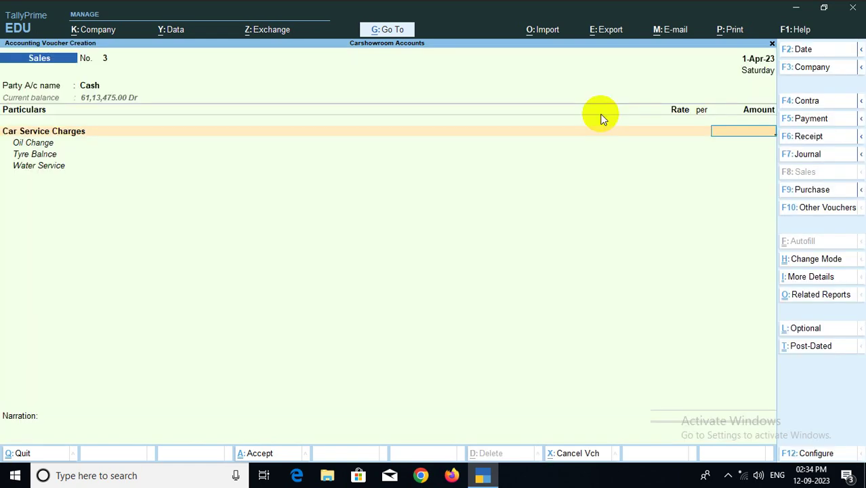
pyautogui.write('2600')
pyautogui.press('Return')
# Add CGST and SGST tax rows of 156.00 each and save the voucher
pyautogui.press('Return')
pyautogui.press('Return')
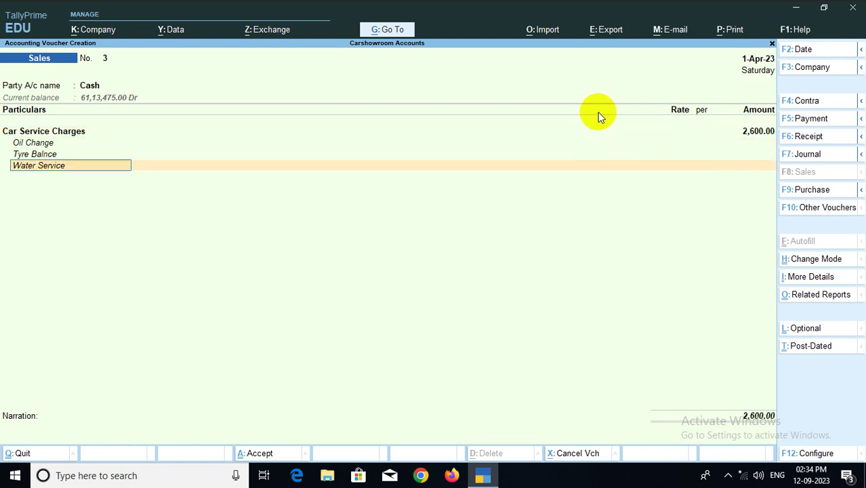
pyautogui.press('Return')
pyautogui.press('Return')
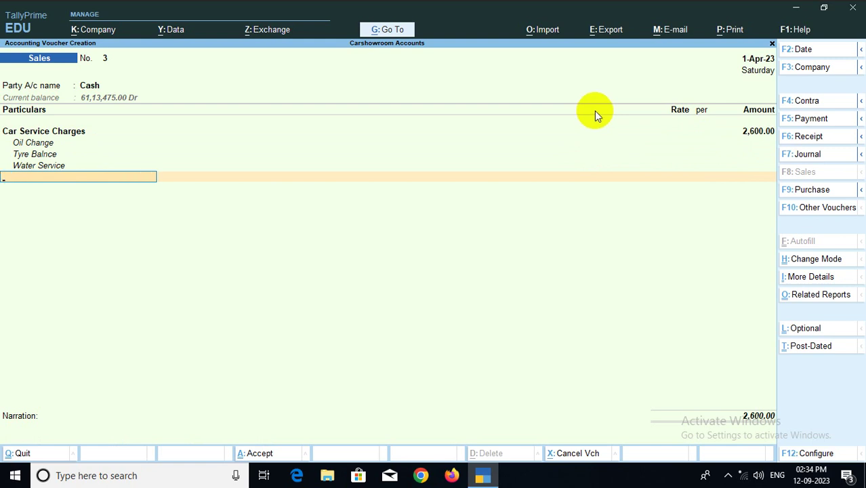
pyautogui.write('C')
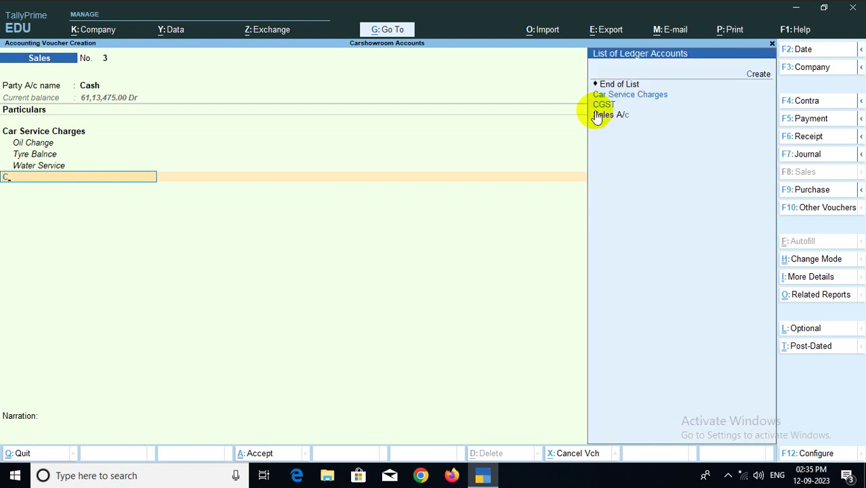
pyautogui.click(595, 106)
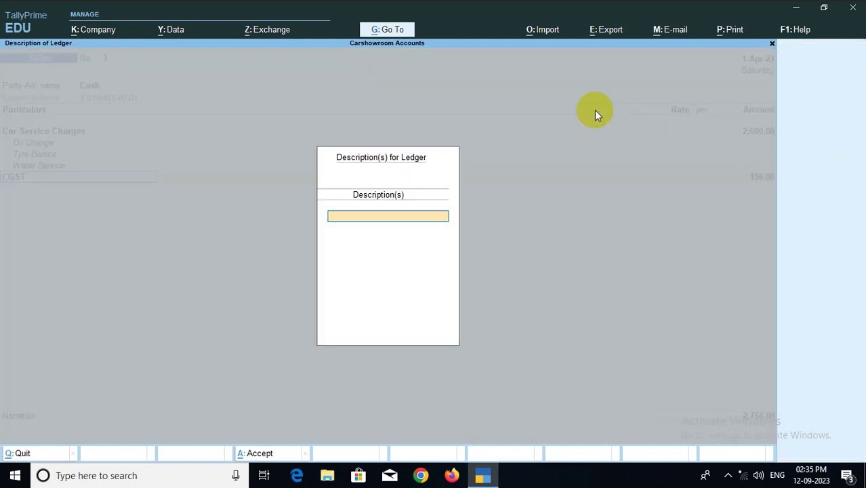
pyautogui.press('Return')
pyautogui.press('Return')
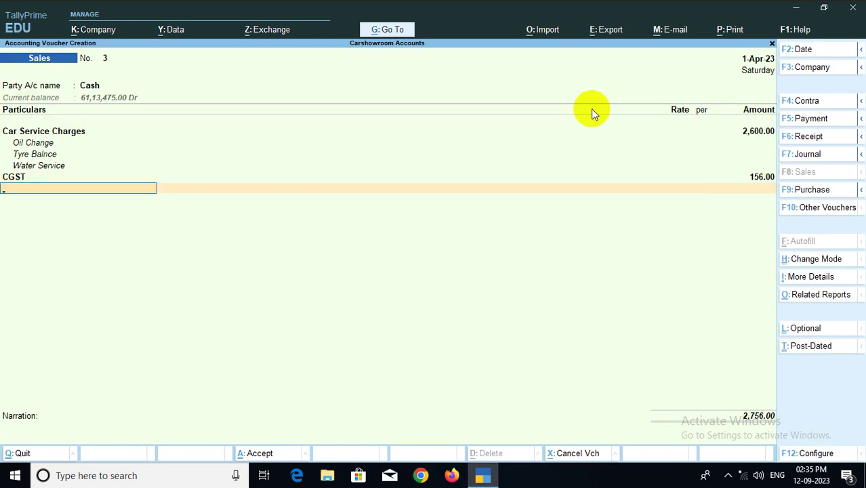
pyautogui.write('S')
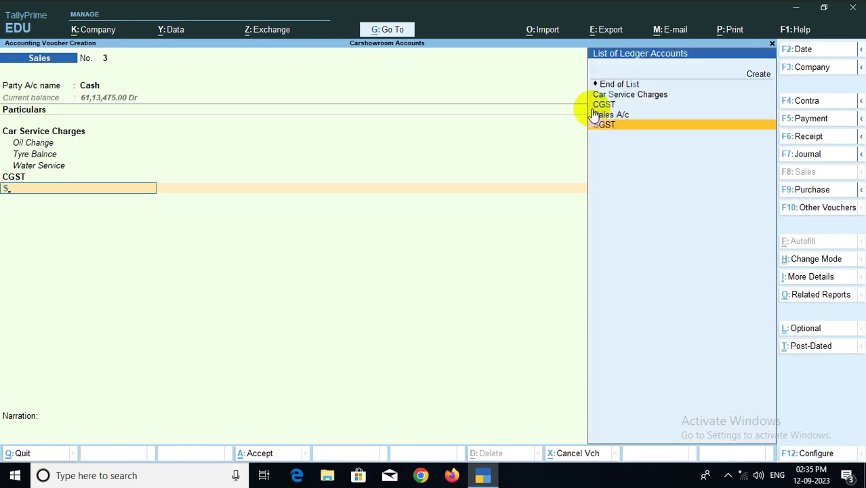
pyautogui.press('Return')
pyautogui.press('Return')
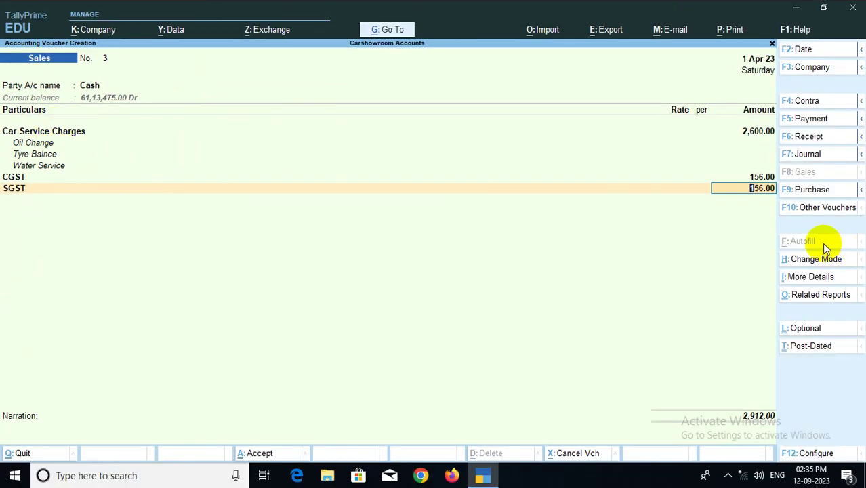
pyautogui.hotkey('ctrl', 'a')
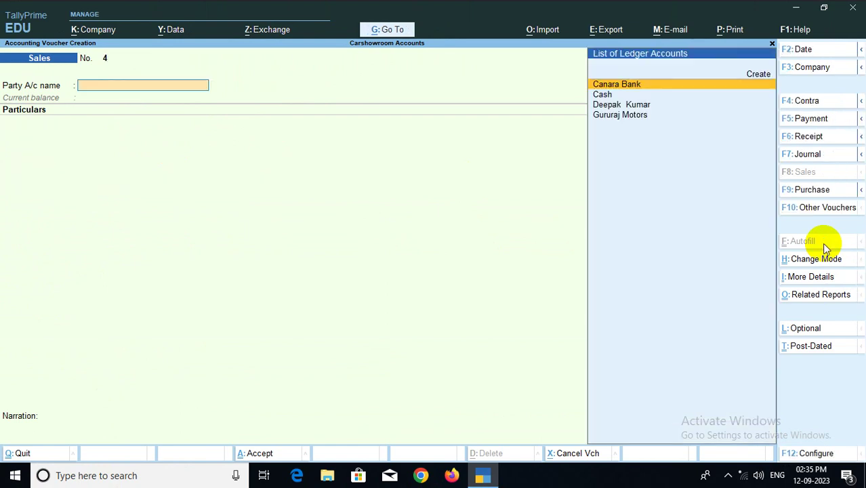
# Page back through the saved vouchers to Receipt No. 1
pyautogui.press('pageup')
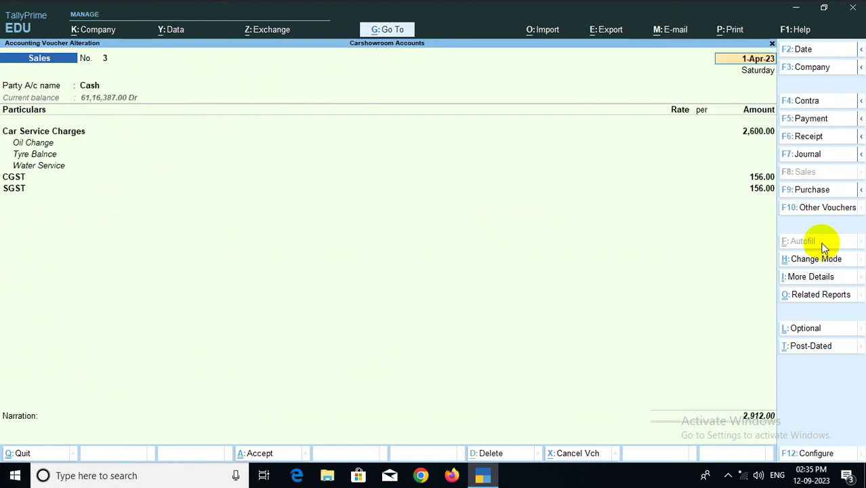
pyautogui.press('pageup')
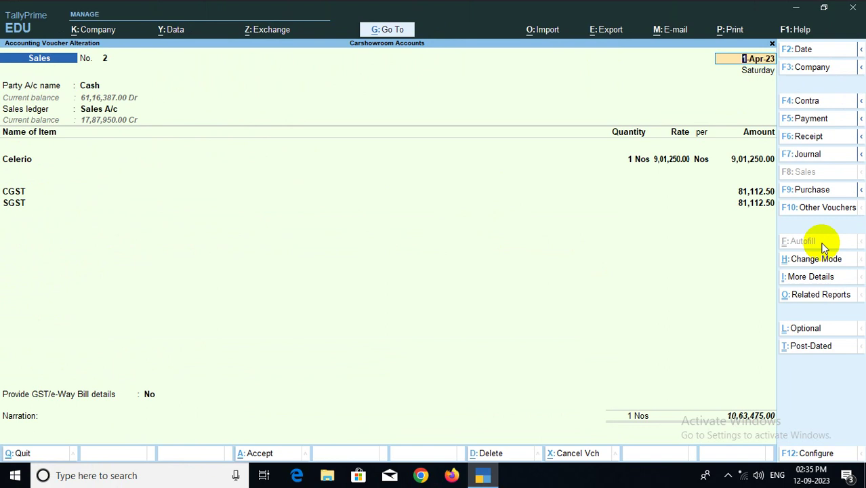
pyautogui.press('pageup')
pyautogui.press('pageup')
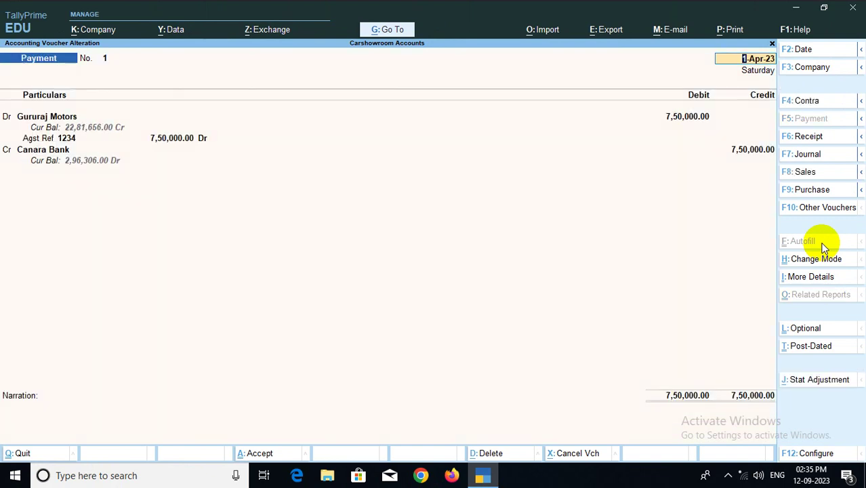
pyautogui.press('pageup')
pyautogui.press('pageup')
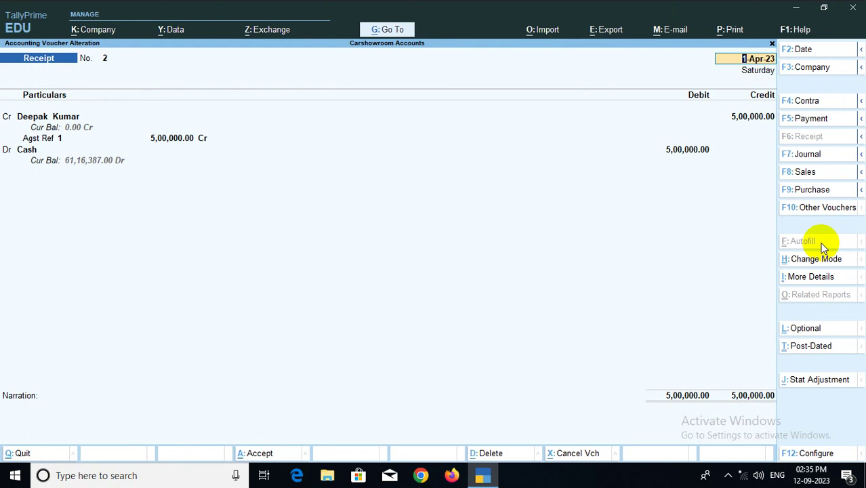
pyautogui.press('pageup')
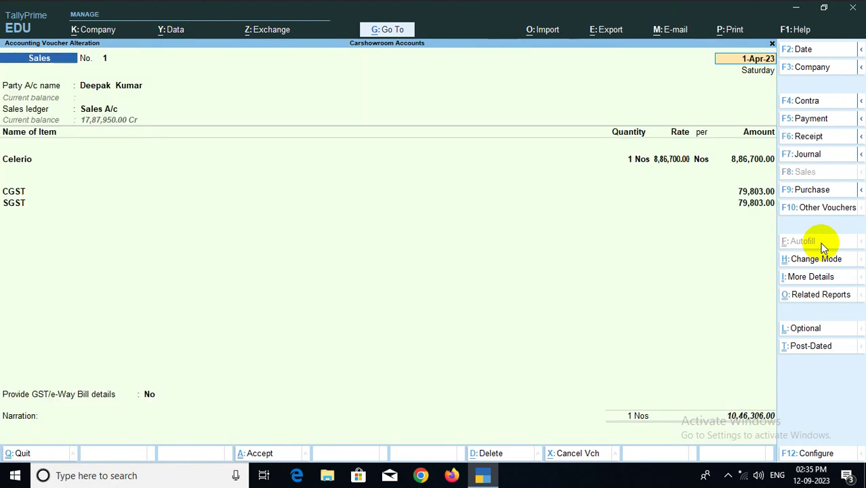
pyautogui.press('pageup')
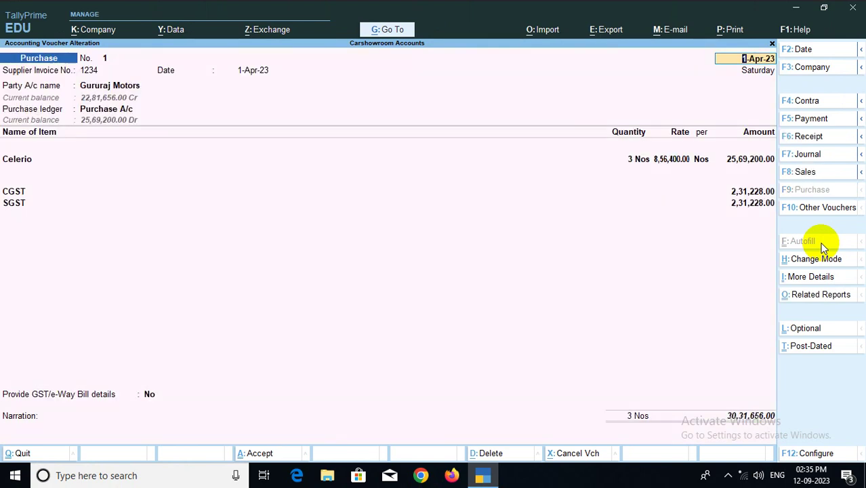
pyautogui.press('pageup')
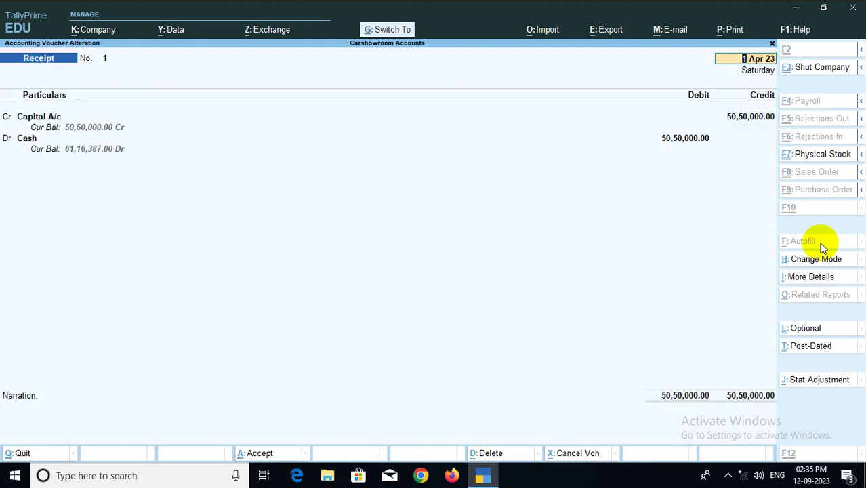
pyautogui.hotkey('ctrl', 'a')
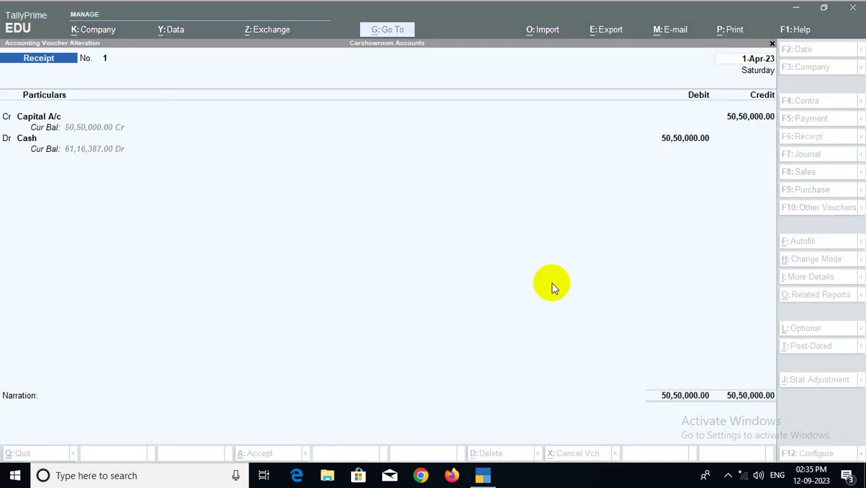
# Page forward through the vouchers to Sales No. 3 for Car Service Charges
pyautogui.press('Return')
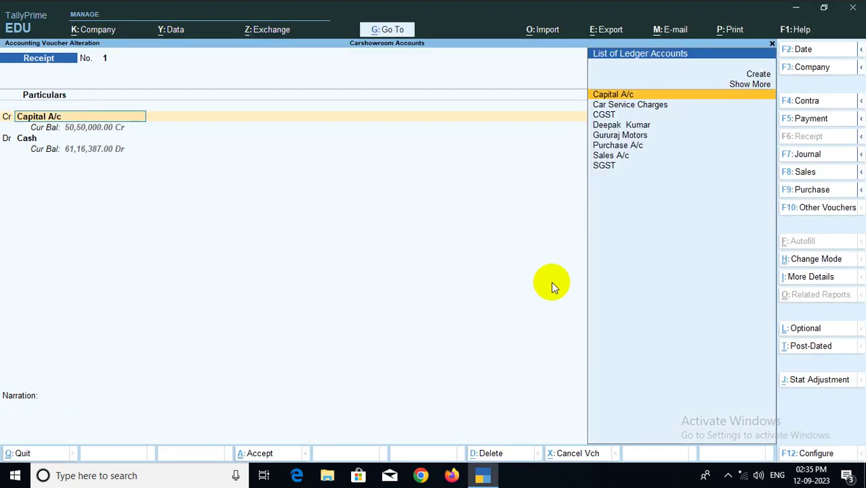
pyautogui.press('pagedown')
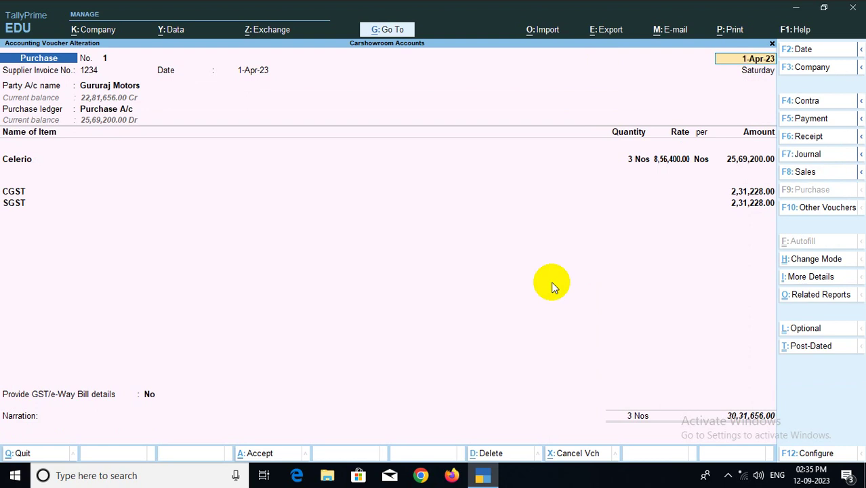
pyautogui.press('pagedown')
pyautogui.press('pagedown')
pyautogui.press('pagedown')
pyautogui.press('pagedown')
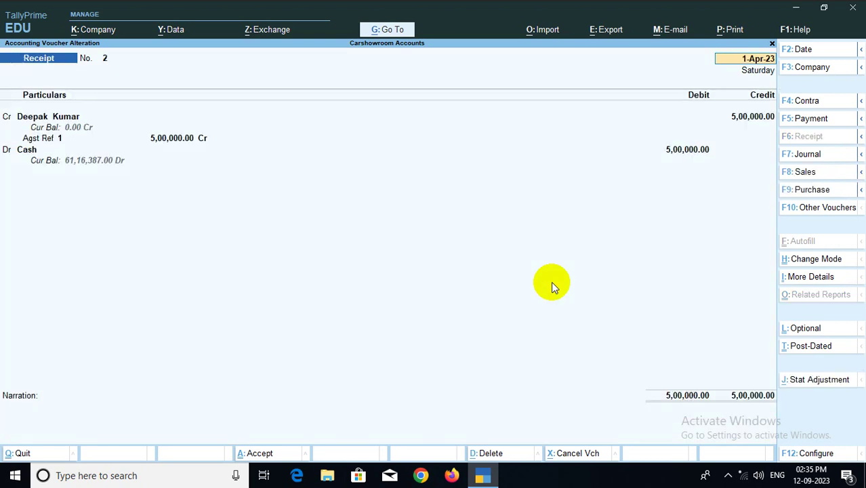
pyautogui.press('pagedown')
pyautogui.press('pagedown')
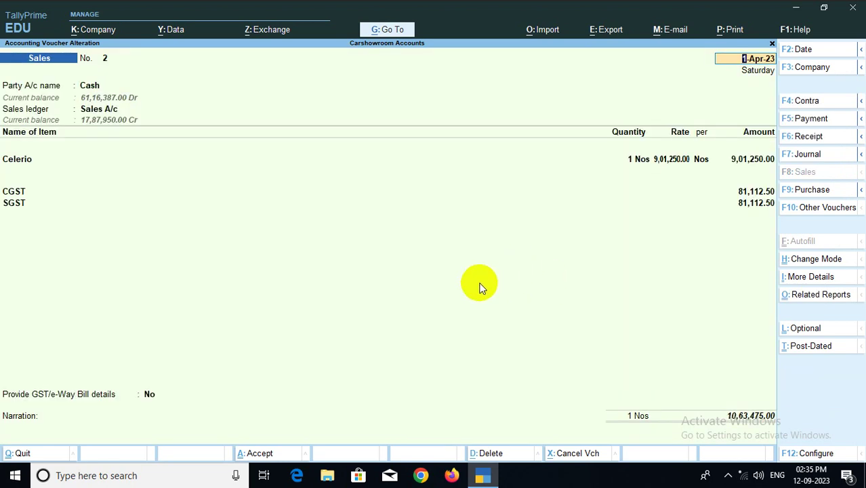
pyautogui.press('pagedown')
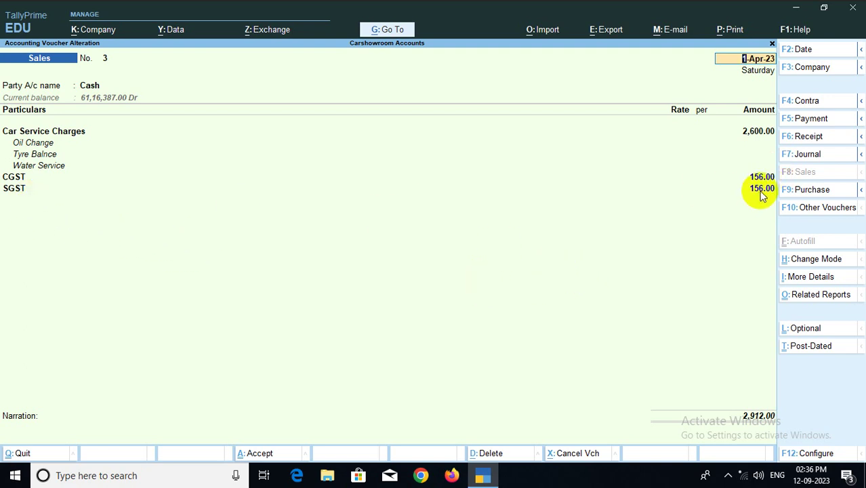
# Change the Car Service Charges amount to 2,685.75, making CGST and SGST 161.15 each
pyautogui.click(755, 132)
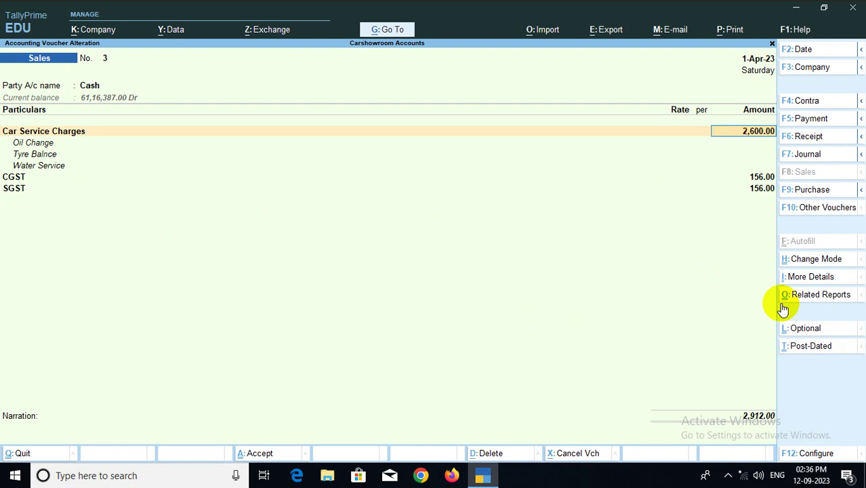
pyautogui.write('2,6')
pyautogui.write('85.')
pyautogui.write('75')
pyautogui.press('Return')
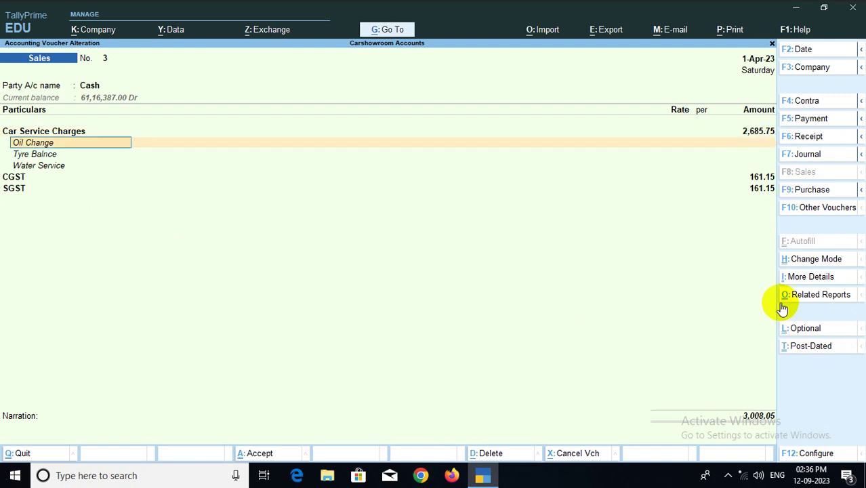
pyautogui.press('Return')
pyautogui.press('Return')
pyautogui.press('Return')
pyautogui.press('Return')
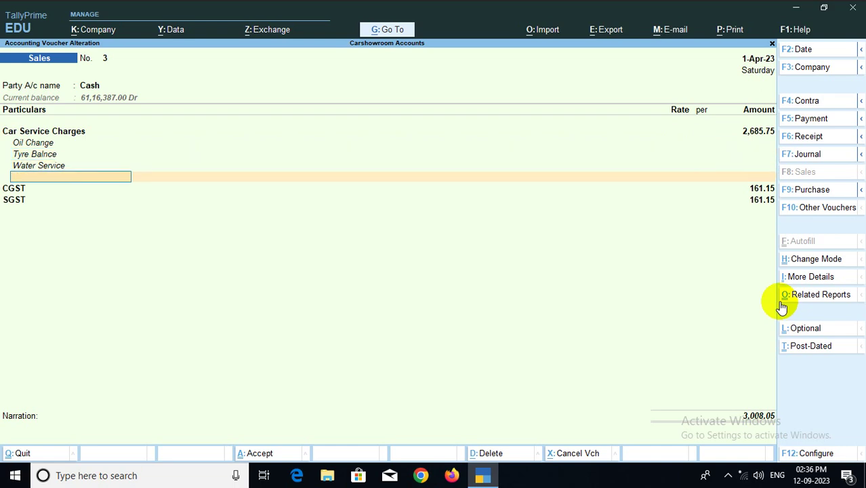
pyautogui.press('Return')
pyautogui.press('Return')
pyautogui.press('Return')
pyautogui.press('Return')
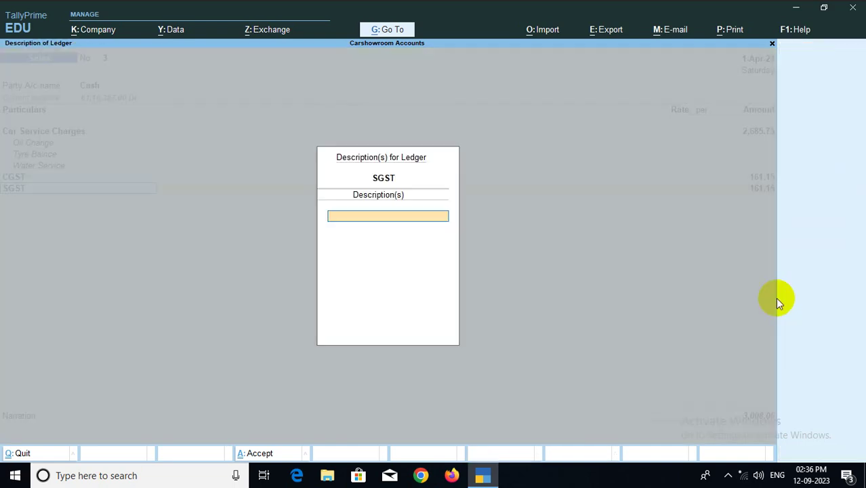
pyautogui.press('Return')
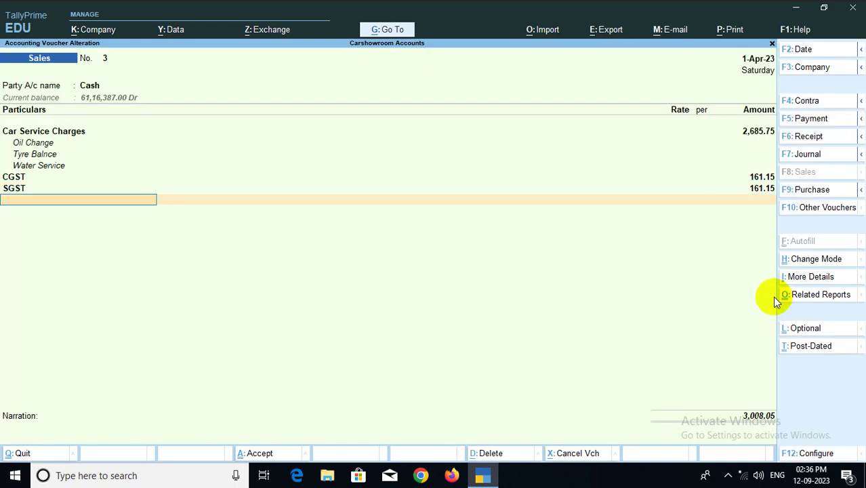
pyautogui.hotkey('alt', 'c')
# Create a Roundoff ledger under Direct Expenses with Invoice Rounding, Normal Rounding, limit 1
pyautogui.write('Ro')
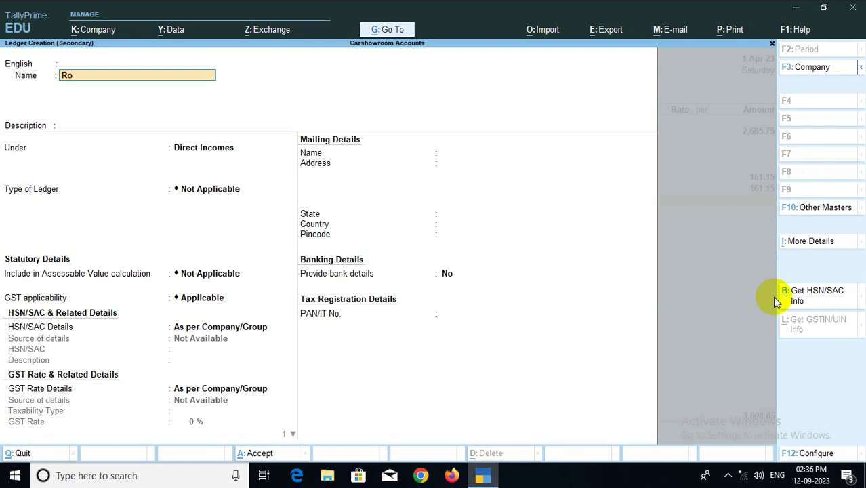
pyautogui.write('undoff')
pyautogui.press('Return')
pyautogui.press('Return')
pyautogui.press('Return')
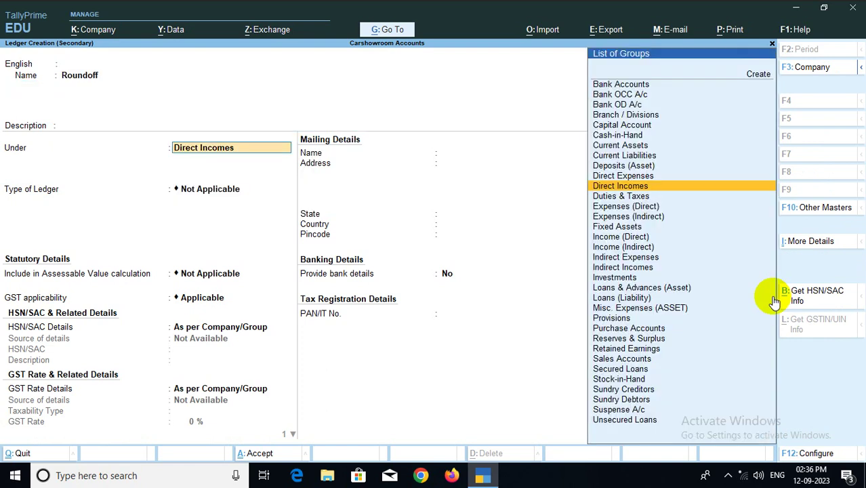
pyautogui.press('Up')
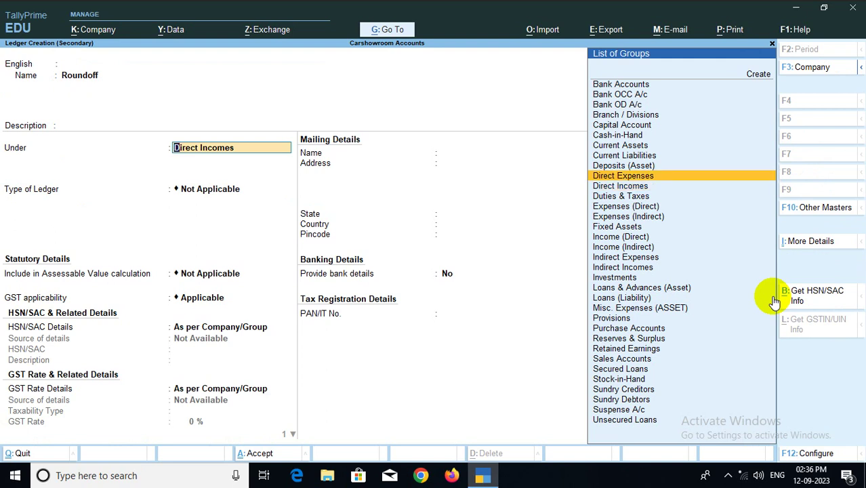
pyautogui.press('Return')
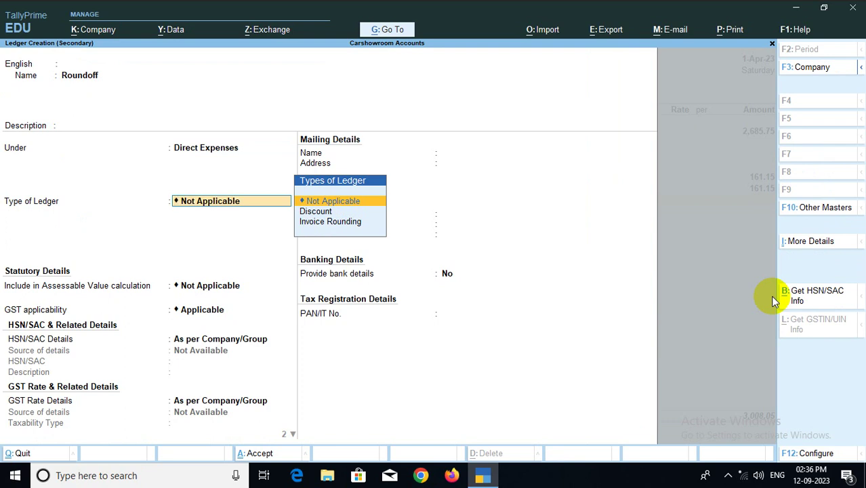
pyautogui.press('Down')
pyautogui.press('Down')
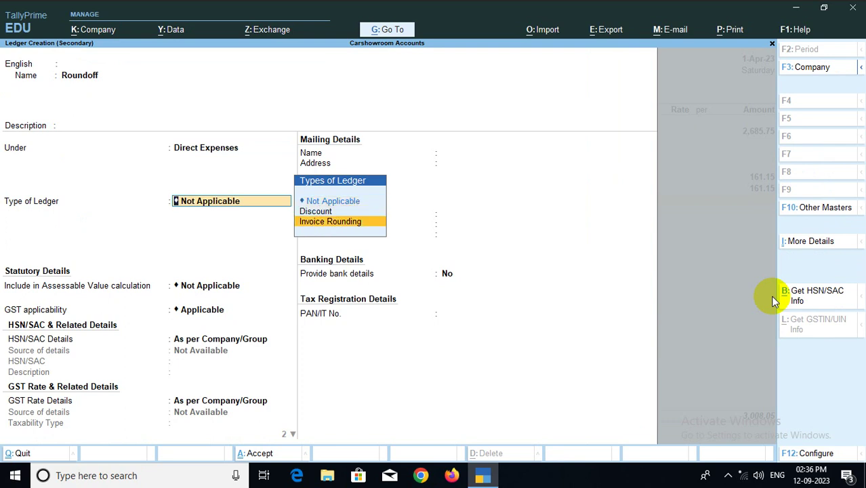
pyautogui.press('Return')
pyautogui.press('Return')
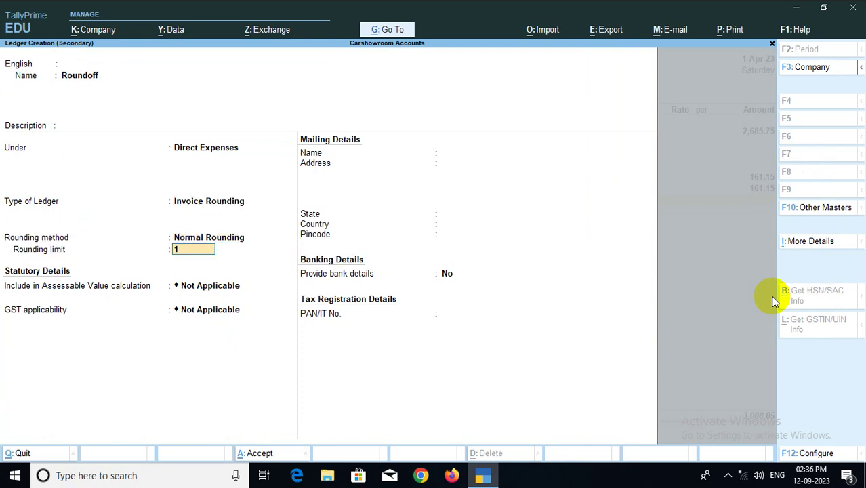
pyautogui.press('ctrl')
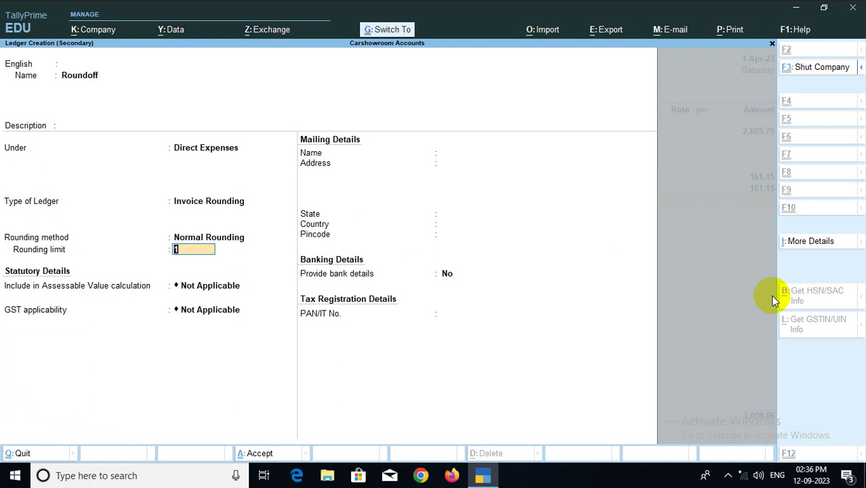
pyautogui.hotkey('ctrl', 'a')
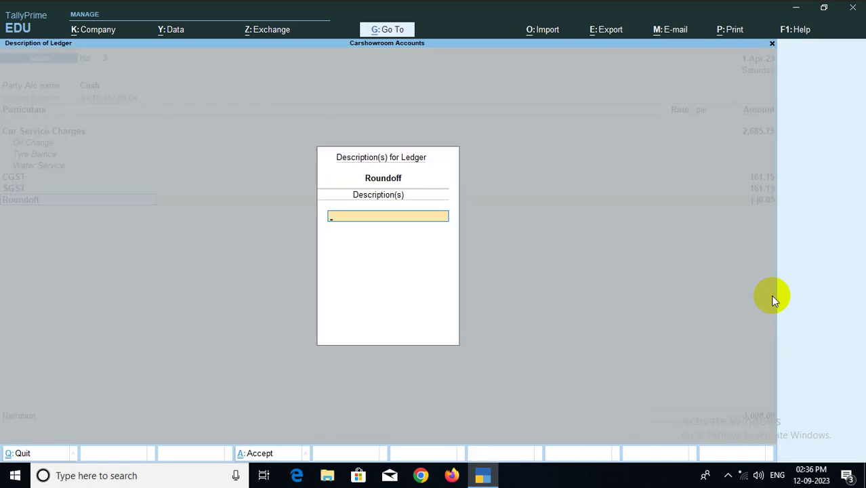
# Accept the altered Sales No. 3 with a (-)0.05 roundoff, totalling 3,008.00
pyautogui.press('Return')
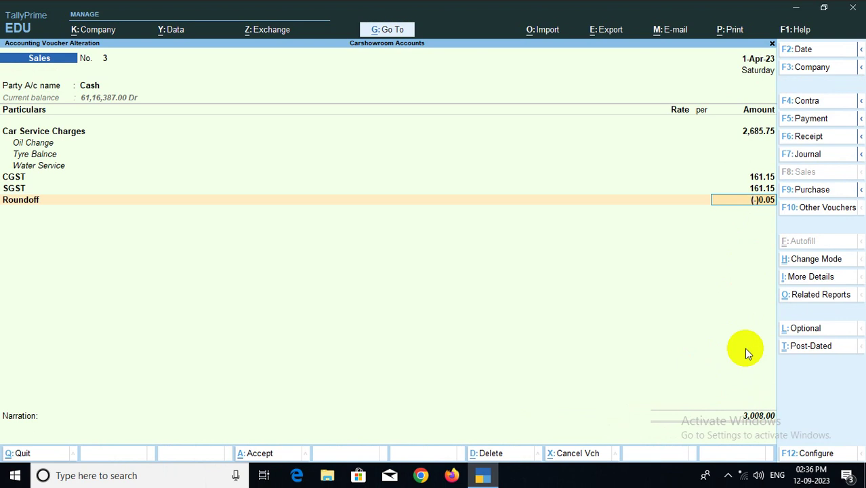
pyautogui.press('ctrl')
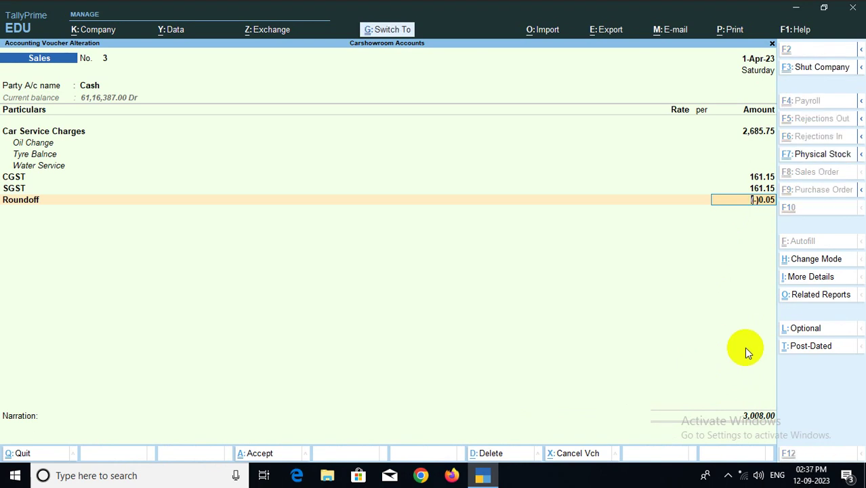
pyautogui.hotkey('ctrl', 'a')
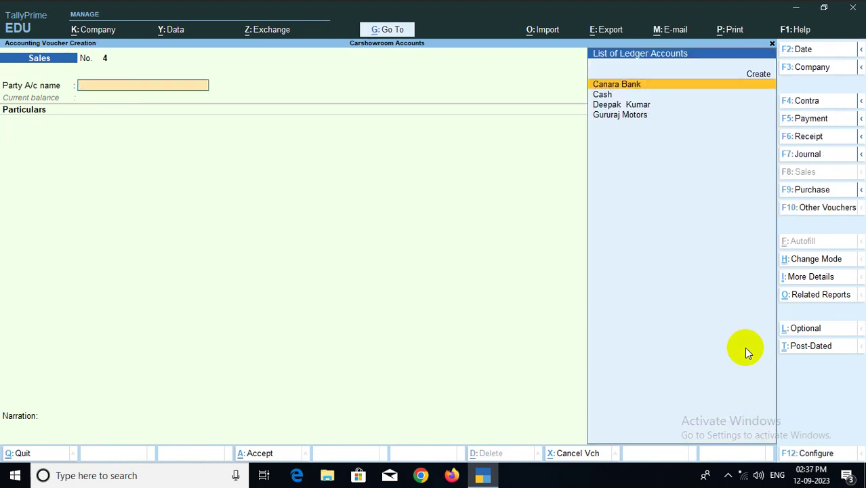